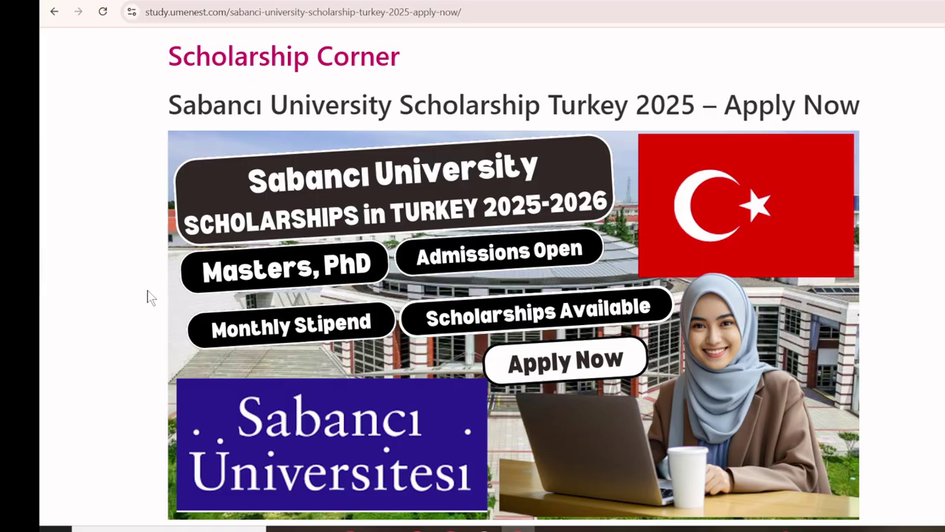
Highlight the #1 private university ranking, Master's–PhD degree level, 30 May 2025 deadline and fee lines.
scroll(150, 293, "down", 4)
scroll(110, 251, "down", 2)
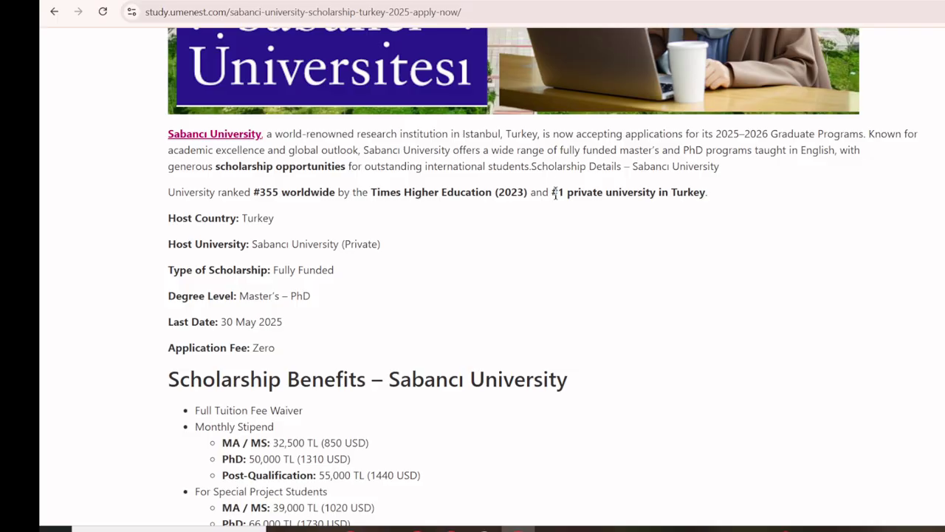
left_click_drag(555, 194, 728, 198)
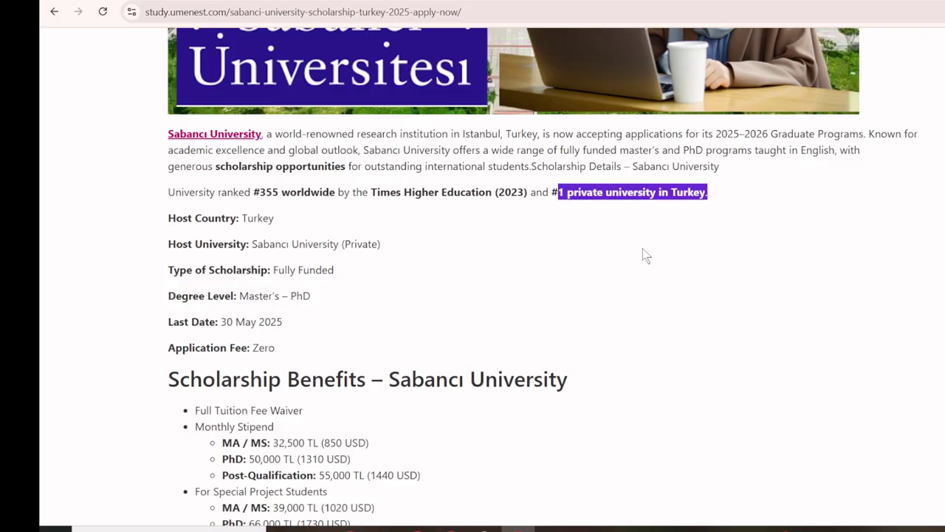
scroll(133, 226, "down", 1)
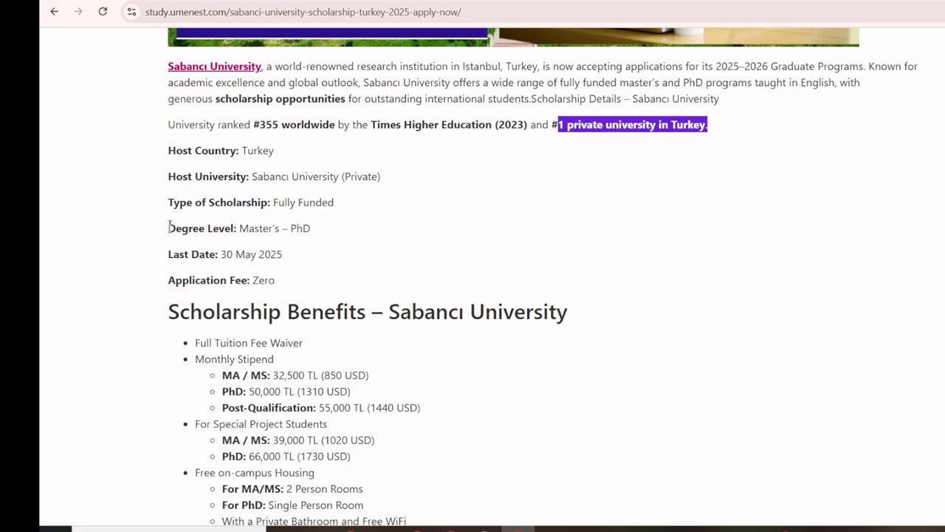
left_click_drag(169, 226, 327, 235)
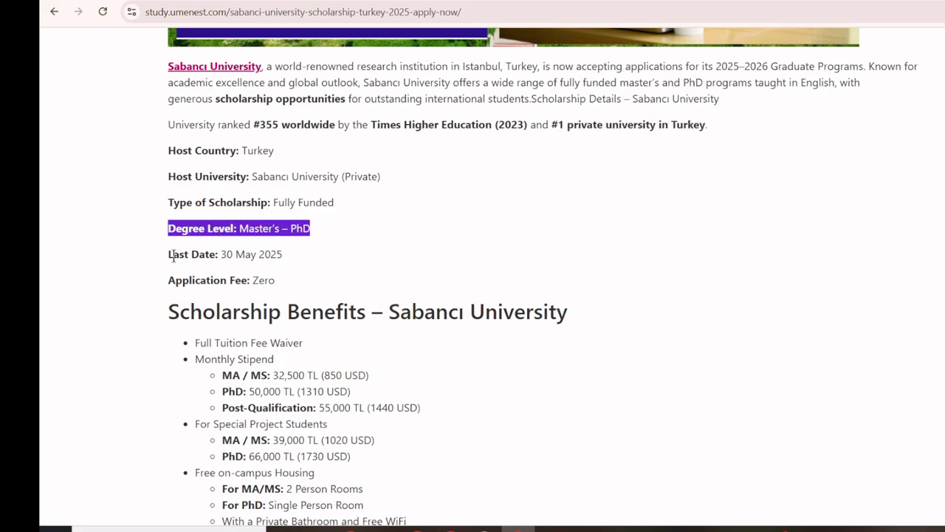
left_click_drag(170, 254, 287, 258)
scroll(288, 260, "down", 1)
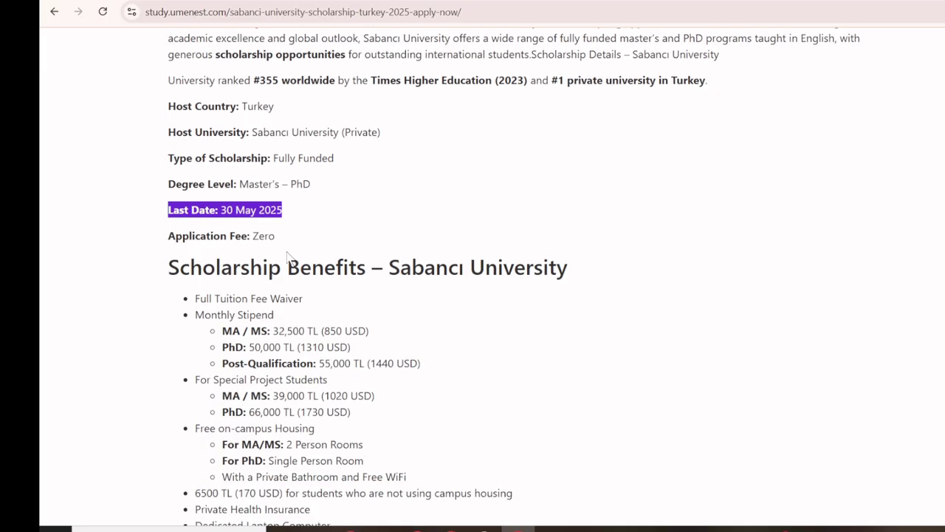
left_click_drag(254, 212, 275, 213)
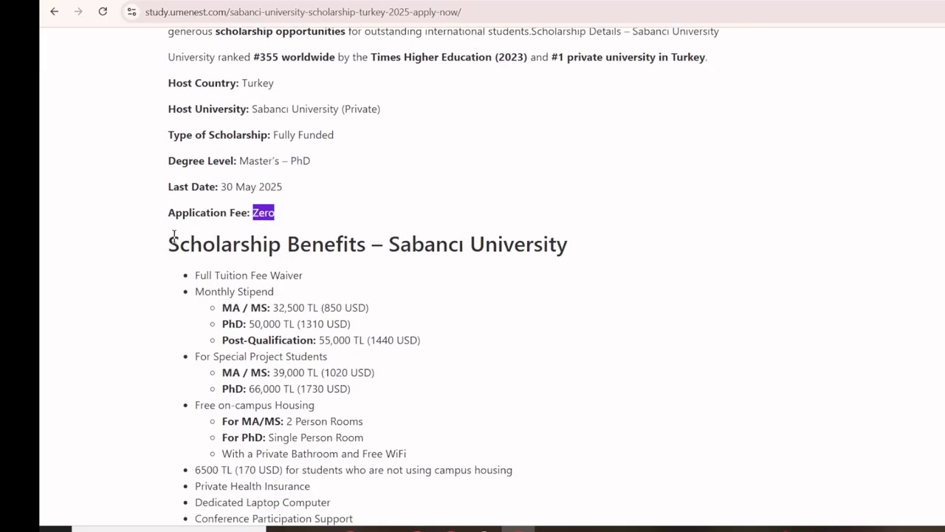
scroll(174, 236, "down", 2)
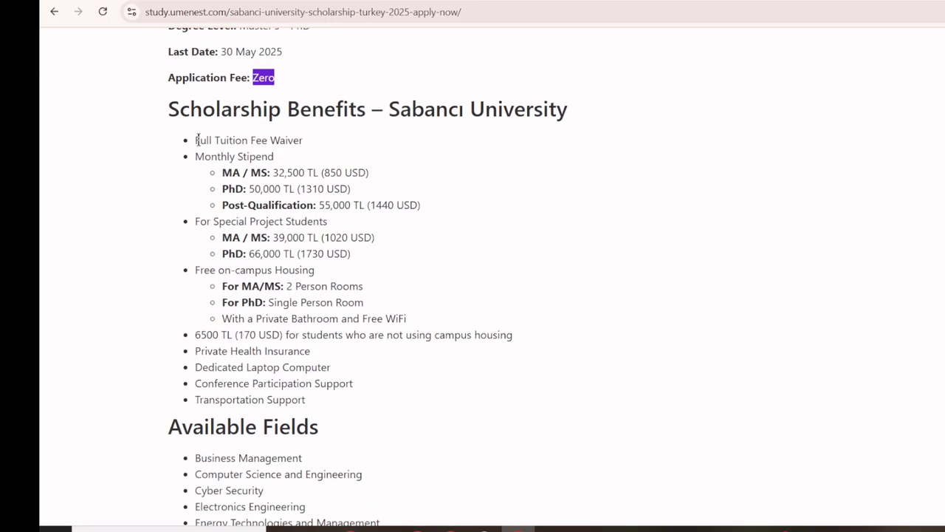
left_click_drag(195, 139, 310, 141)
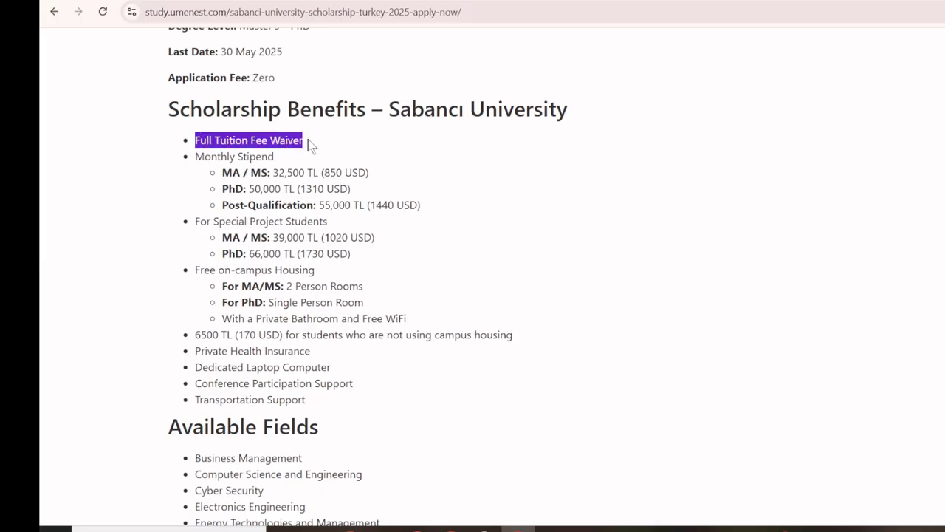
left_click_drag(196, 158, 260, 174)
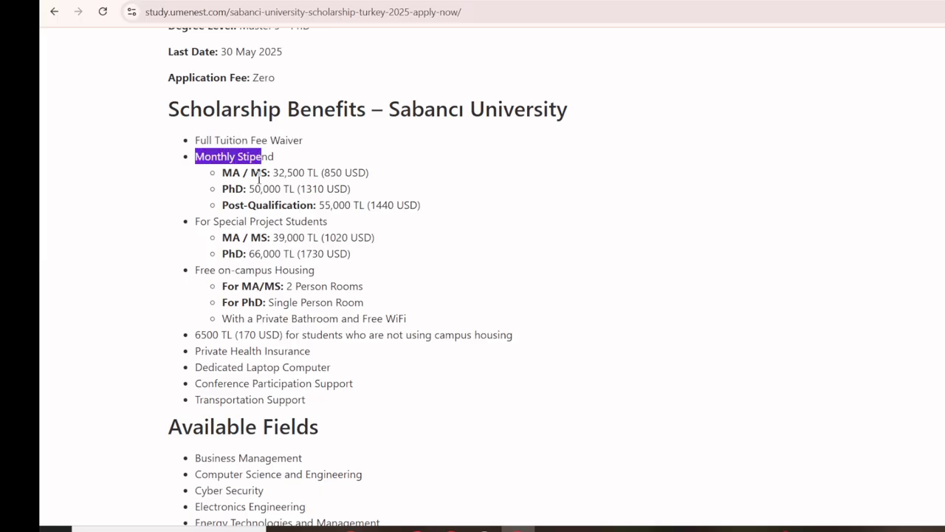
left_click(259, 174)
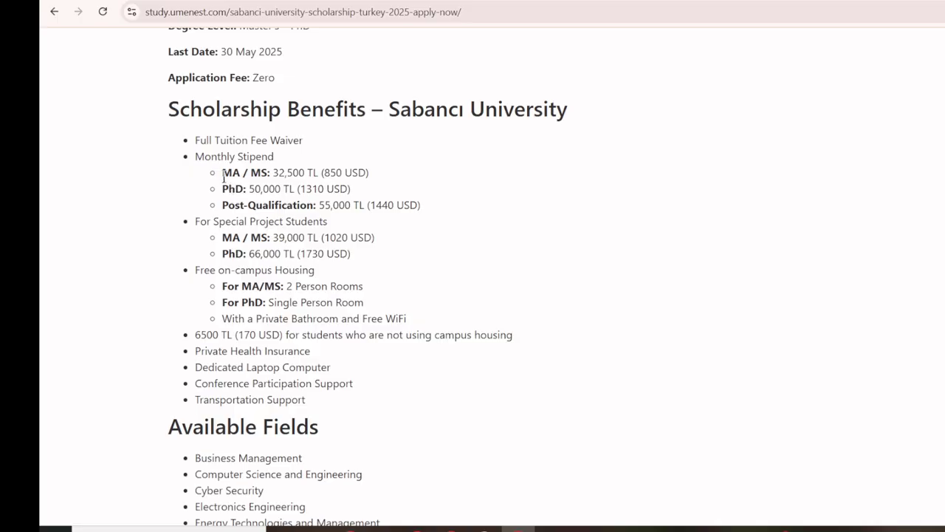
left_click_drag(221, 172, 370, 174)
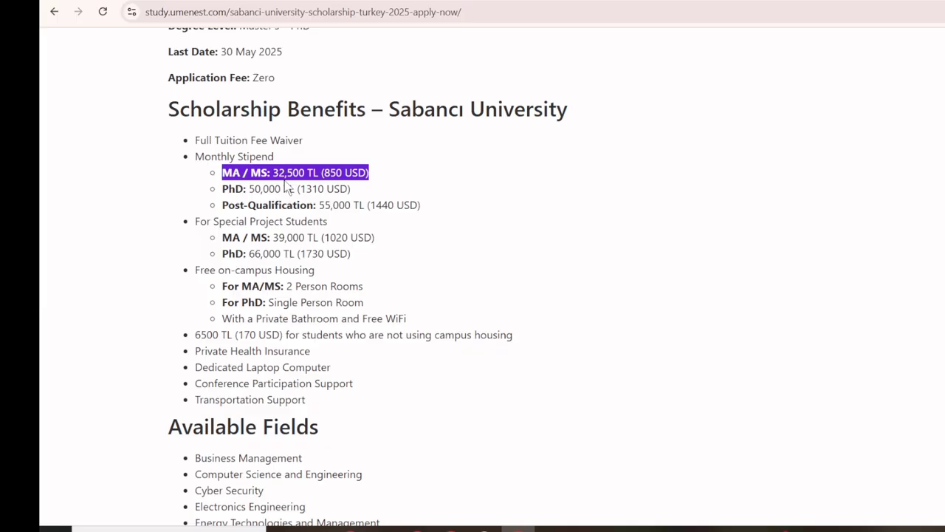
left_click_drag(222, 189, 355, 195)
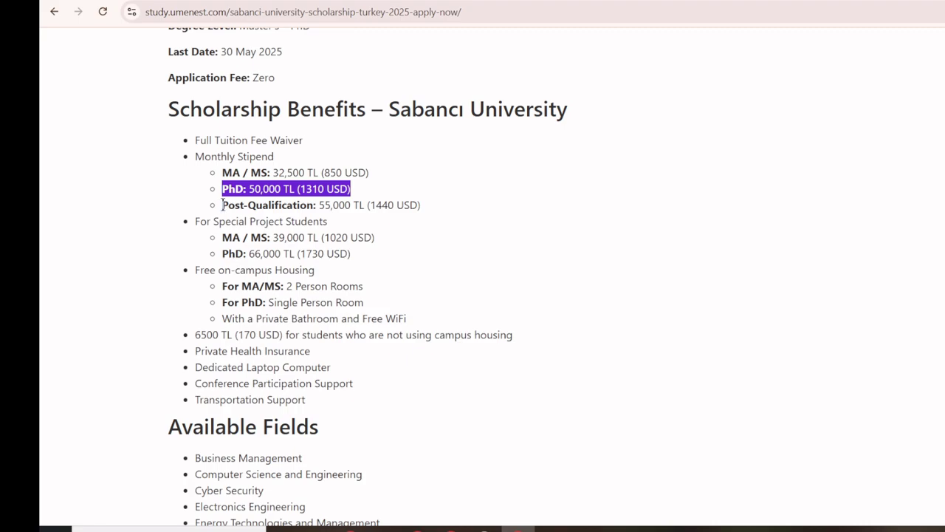
left_click_drag(223, 204, 352, 212)
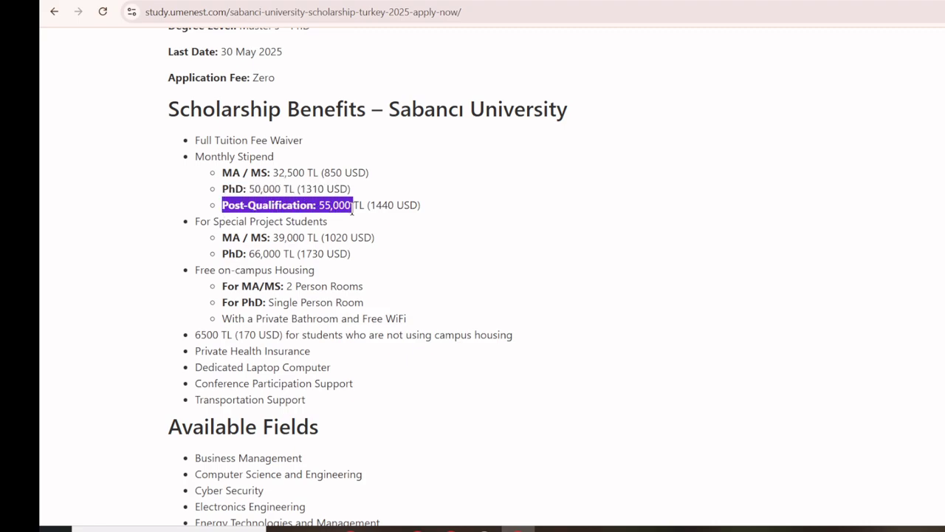
left_click(358, 230)
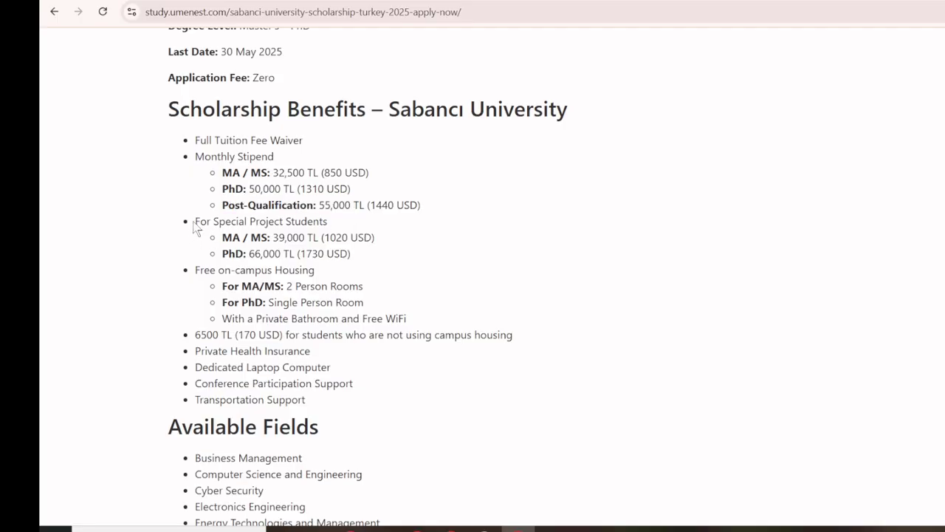
left_click_drag(195, 222, 325, 221)
left_click(331, 226)
left_click_drag(222, 237, 310, 238)
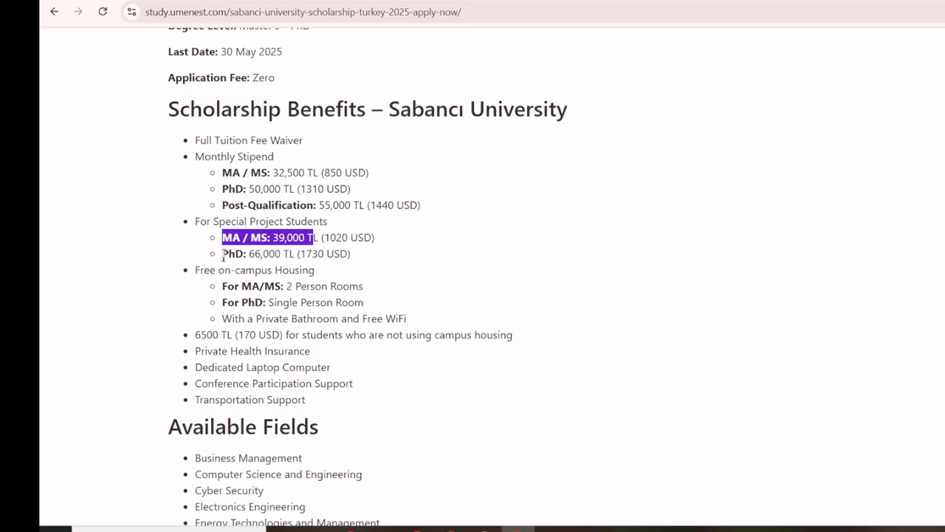
left_click_drag(222, 253, 288, 254)
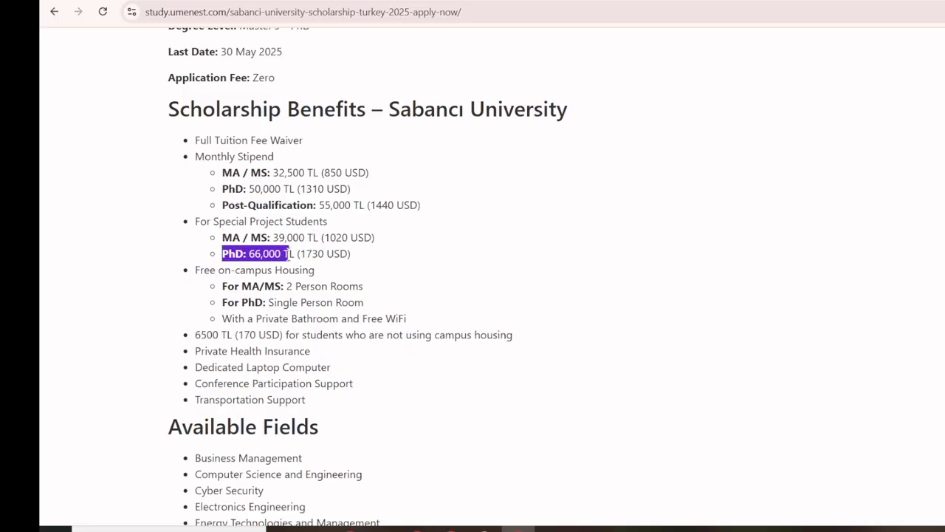
scroll(291, 253, "down", 1)
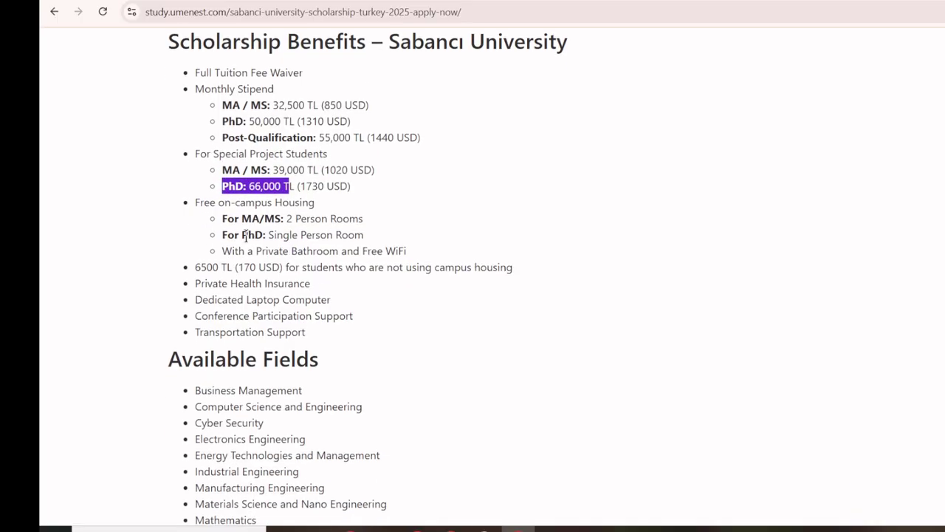
left_click(195, 202)
left_click_drag(196, 203, 306, 217)
left_click(316, 209)
left_click(280, 235)
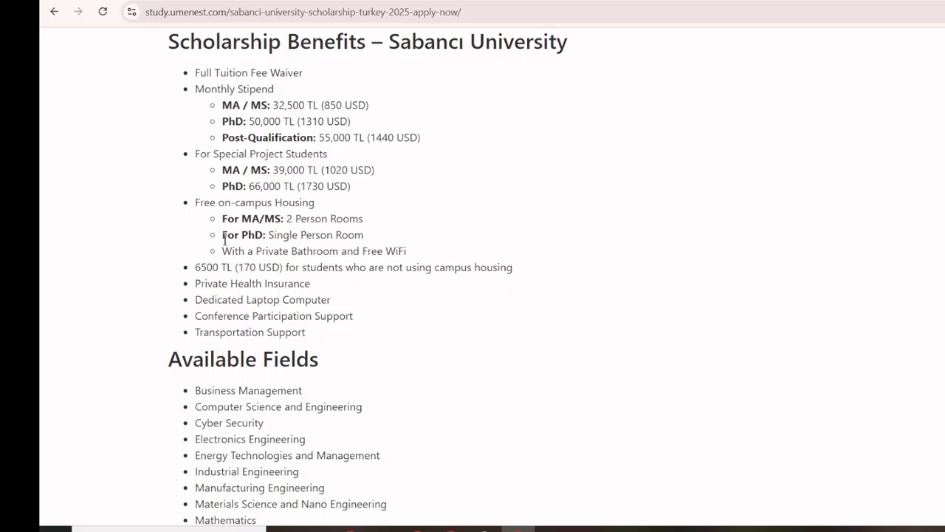
left_click_drag(268, 235, 343, 235)
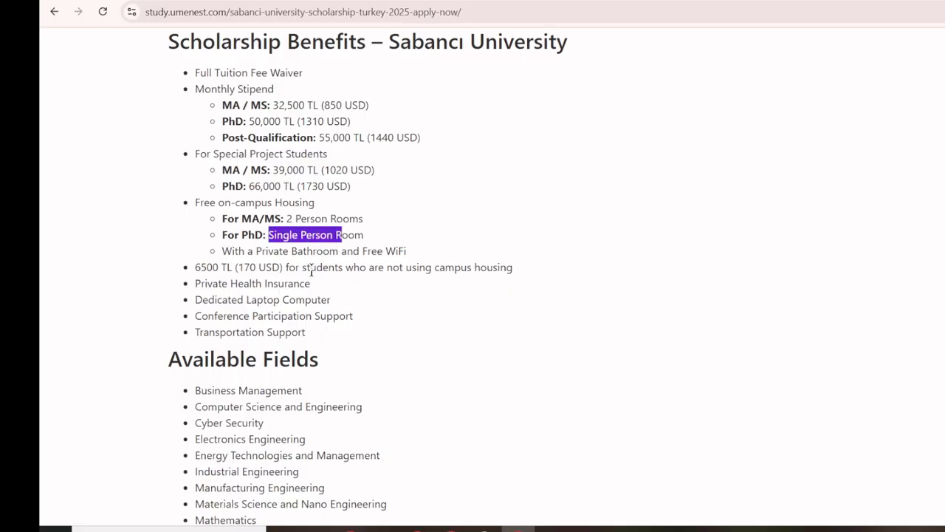
left_click_drag(256, 251, 384, 251)
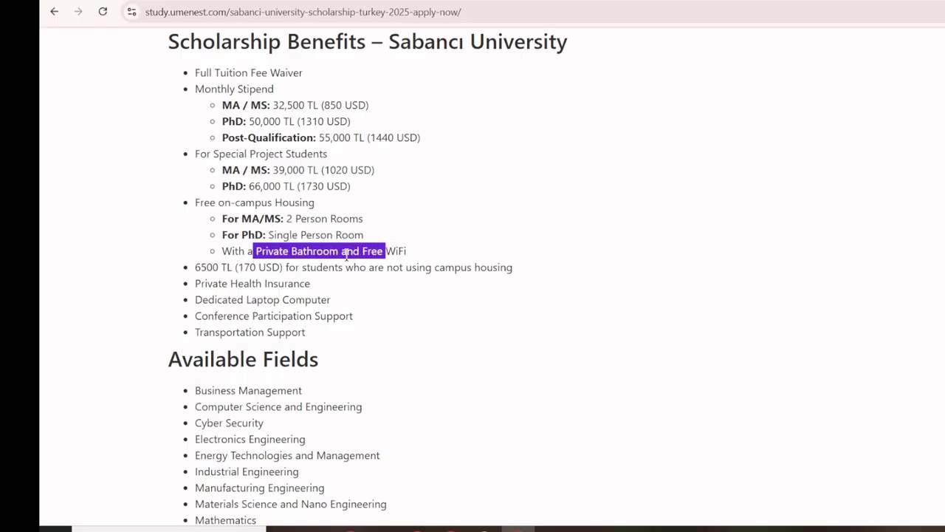
left_click_drag(195, 267, 522, 278)
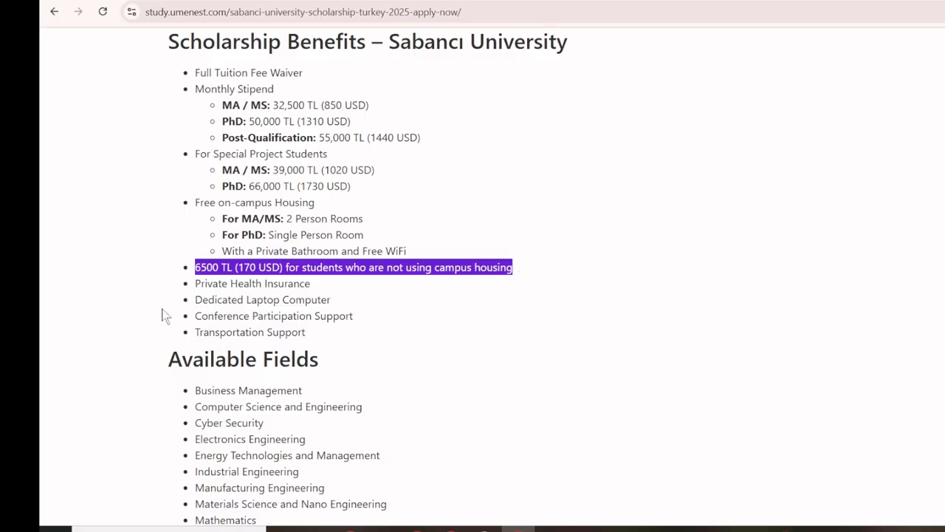
scroll(160, 302, "down", 1)
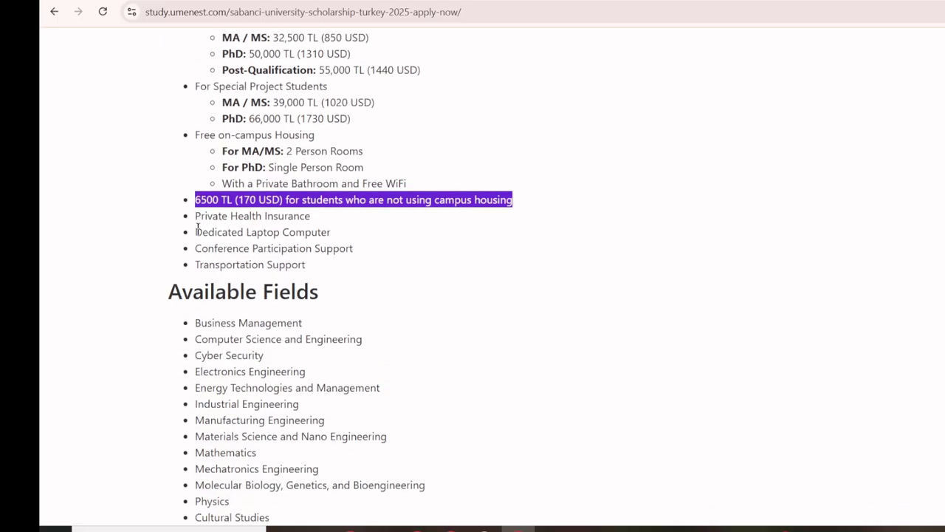
Highlight the Dedicated Laptop Computer, Conference Participation and Transportation Support benefits.
left_click_drag(193, 231, 364, 232)
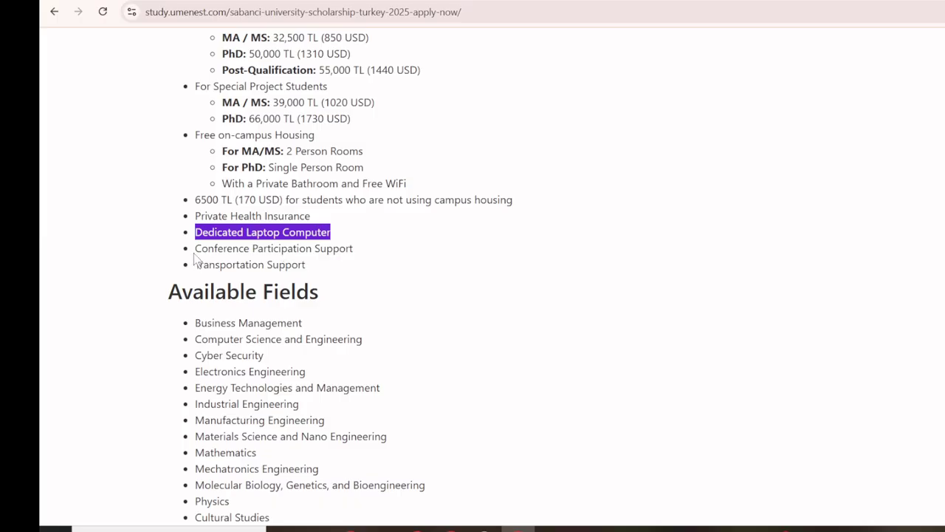
left_click_drag(195, 248, 373, 253)
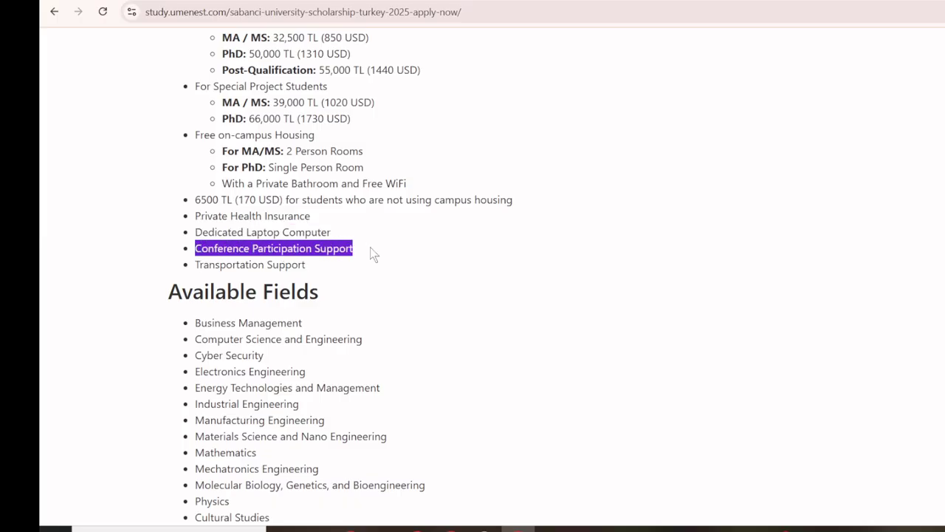
left_click_drag(197, 265, 303, 262)
Highlight the Available Fields list, clear the selection, and continue down toward Required Documents.
scroll(300, 257, "down", 3)
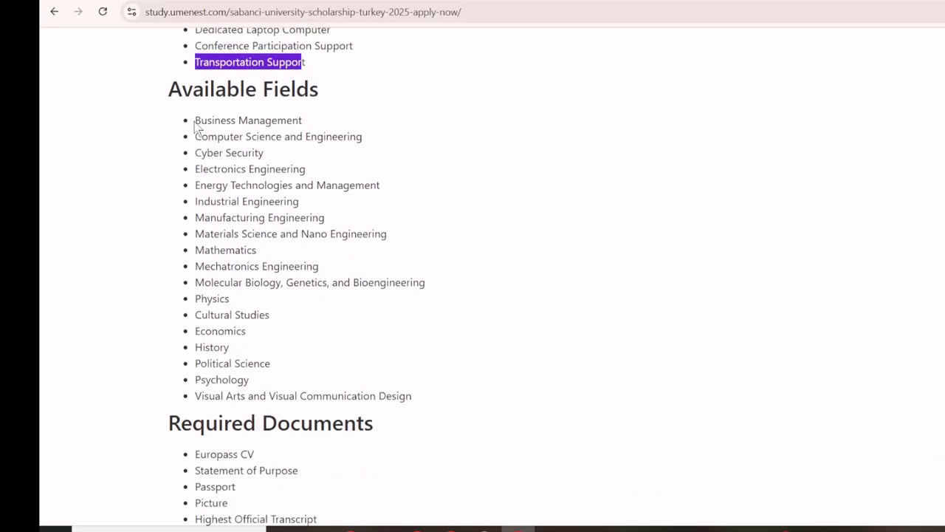
left_click_drag(196, 127, 415, 399)
left_click(308, 345)
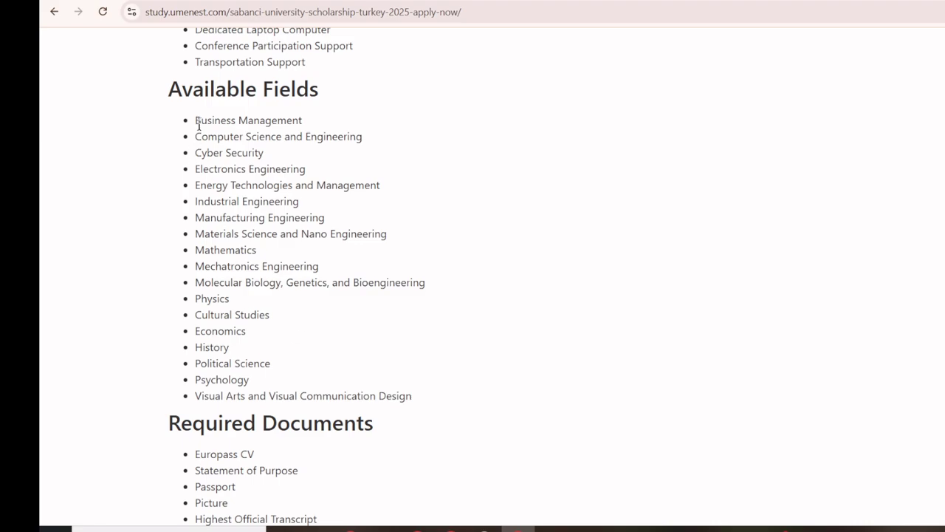
left_click_drag(194, 120, 251, 282)
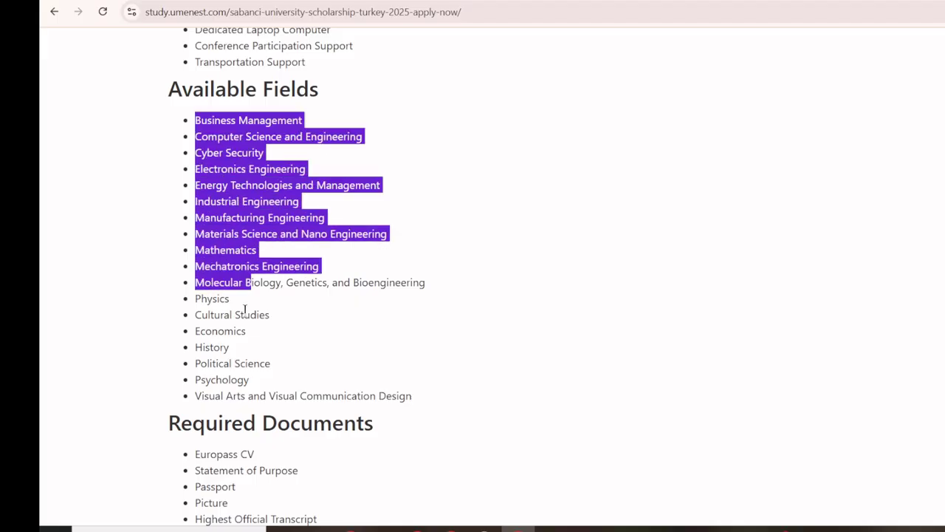
left_click(245, 309)
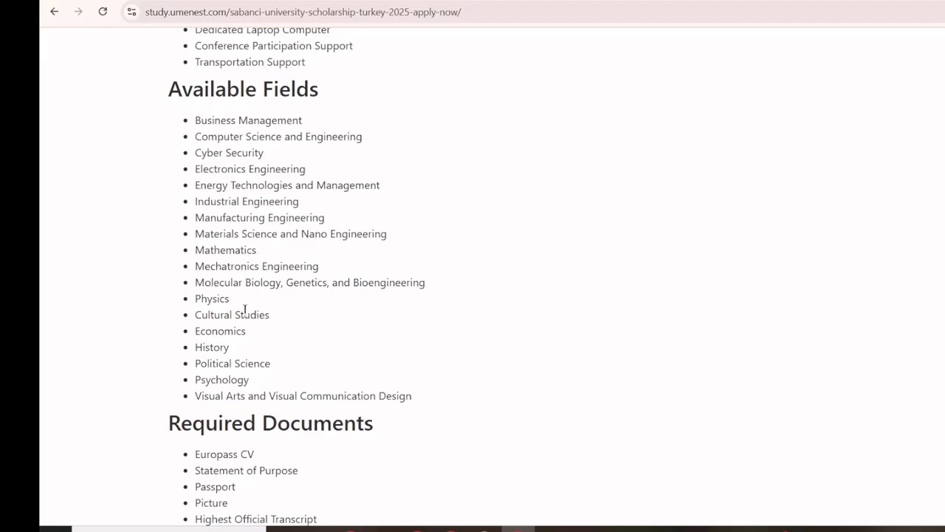
scroll(246, 309, "down", 4)
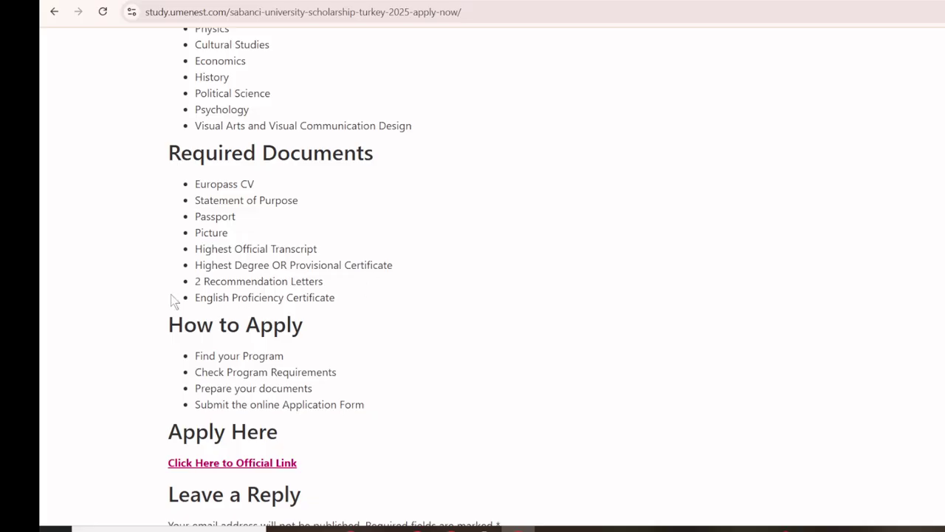
Select the How to Apply steps, then open the official Sabancı link in a new tab and view it.
scroll(170, 295, "down", 2)
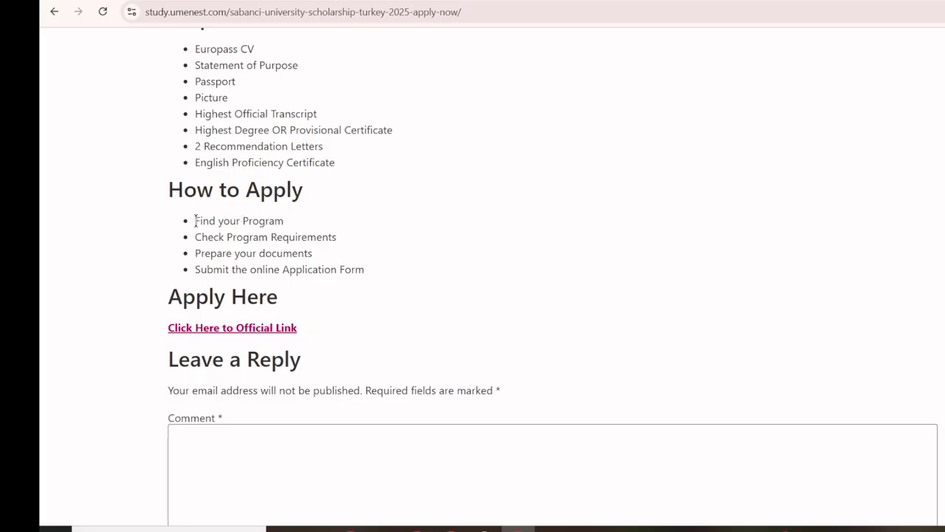
left_click_drag(195, 221, 370, 271)
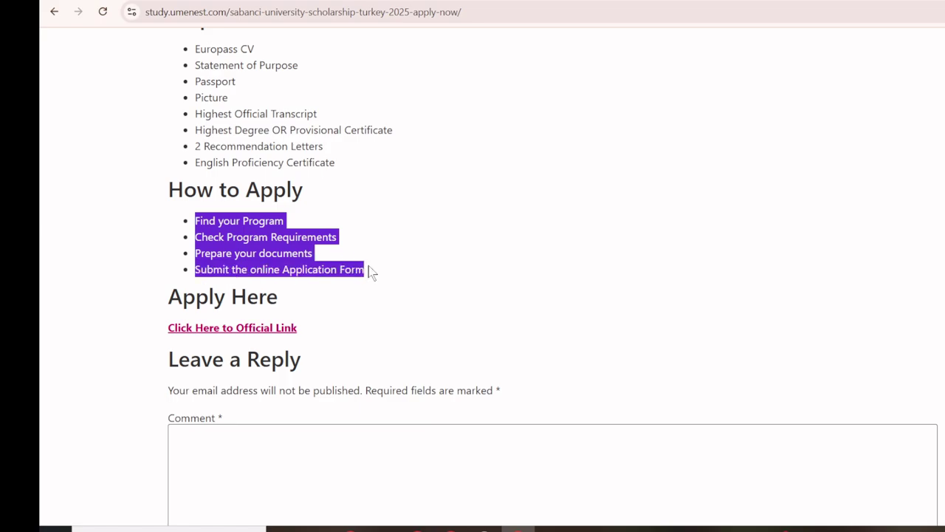
right_click(213, 333)
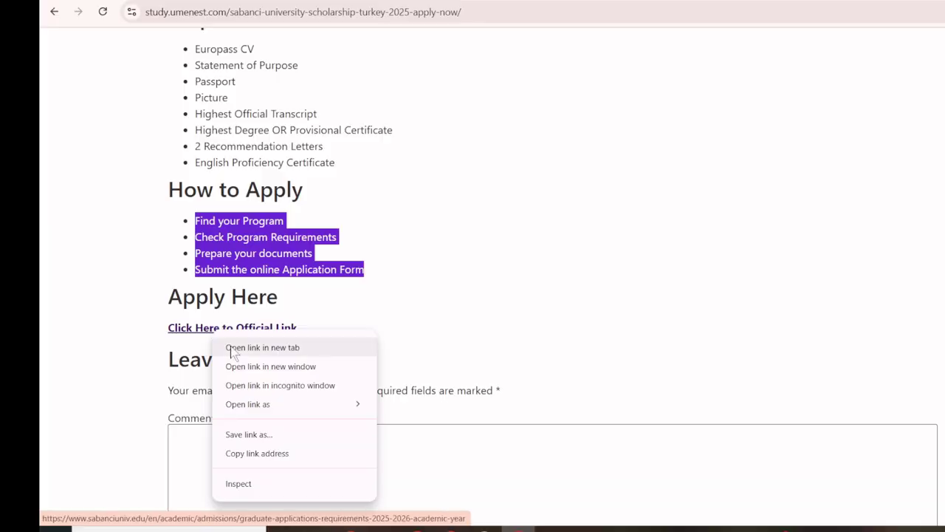
left_click(132, 305)
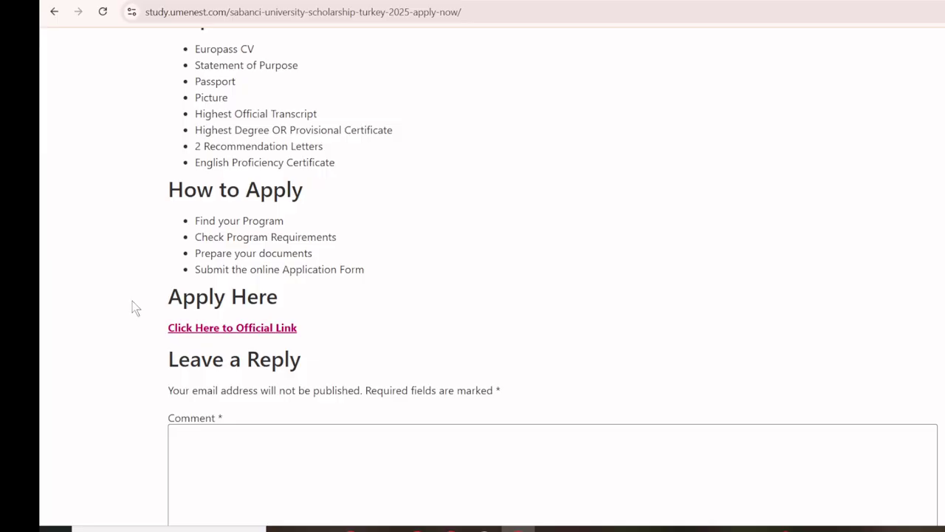
right_click(266, 334)
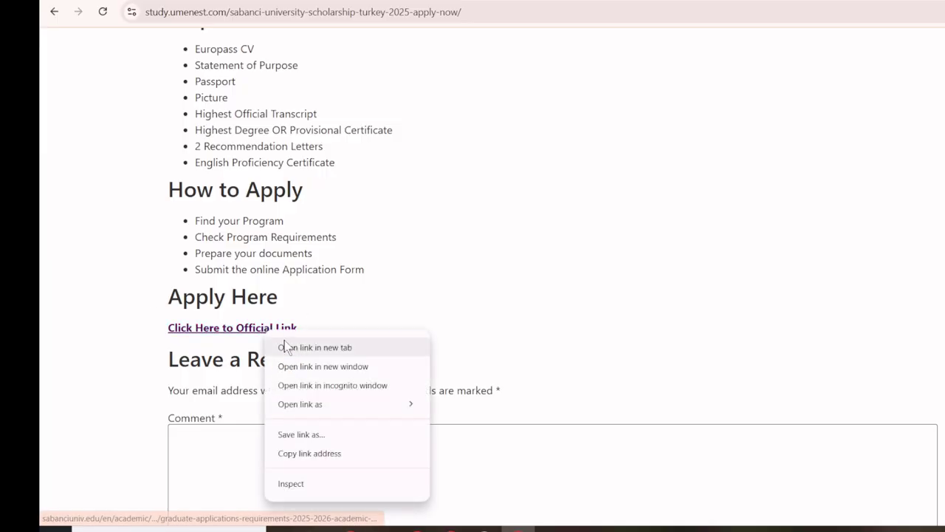
left_click(289, 345)
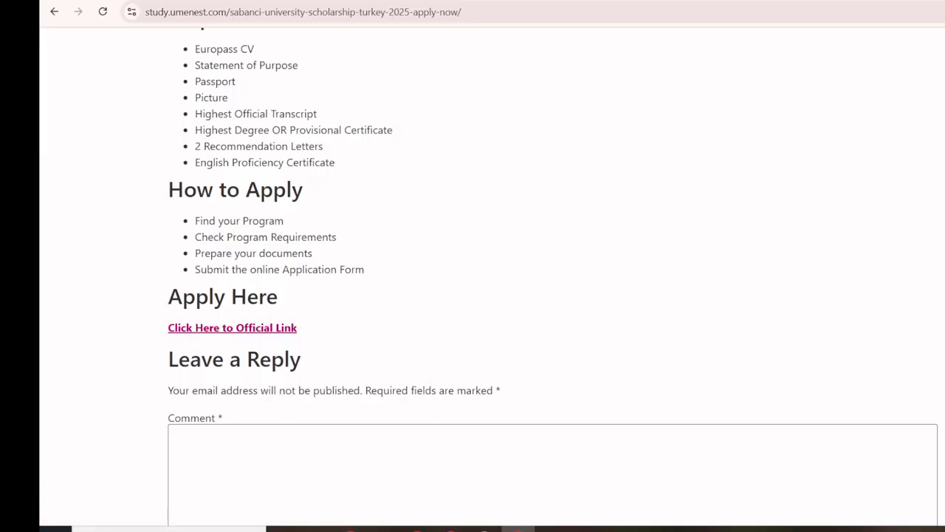
key("ctrl+Tab")
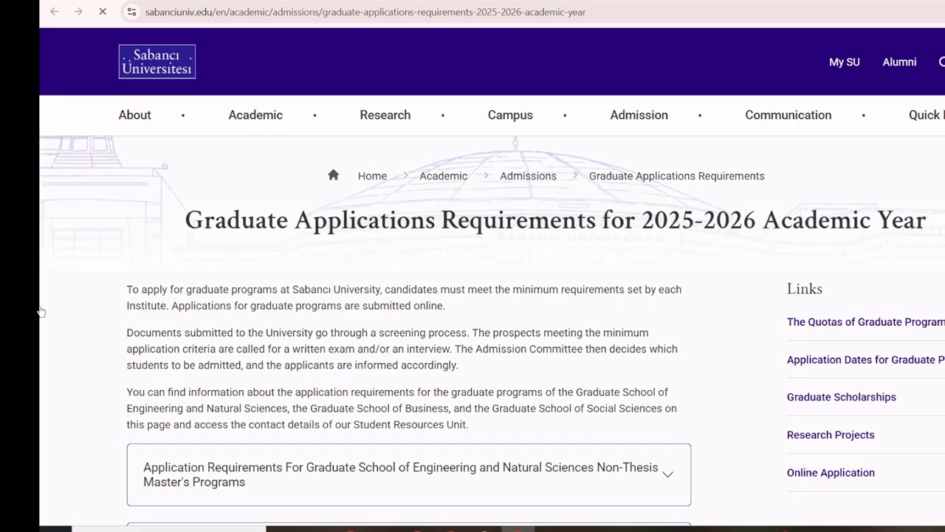
Open Quotas, Application Dates, Graduate Scholarships, Research Projects and Online Application links in new tabs.
scroll(144, 398, "down", 3)
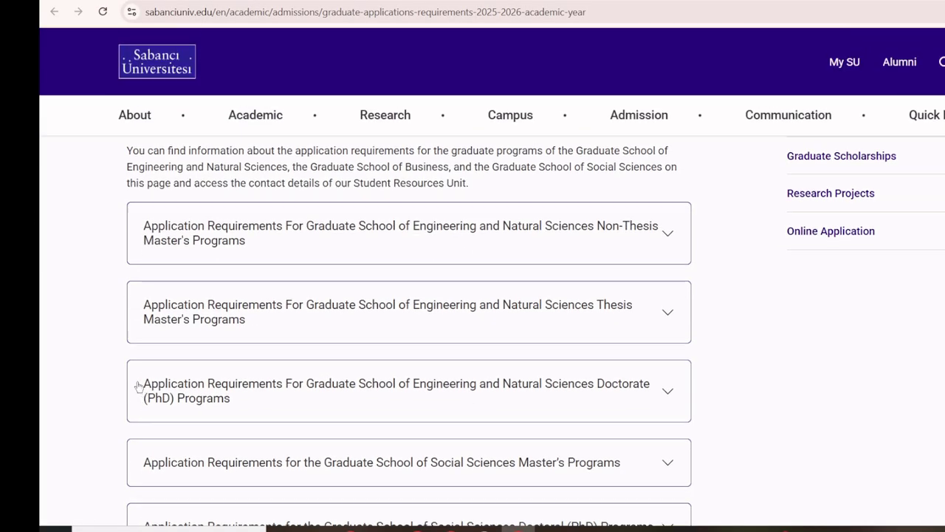
scroll(143, 392, "up", 3)
scroll(730, 328, "down", 2)
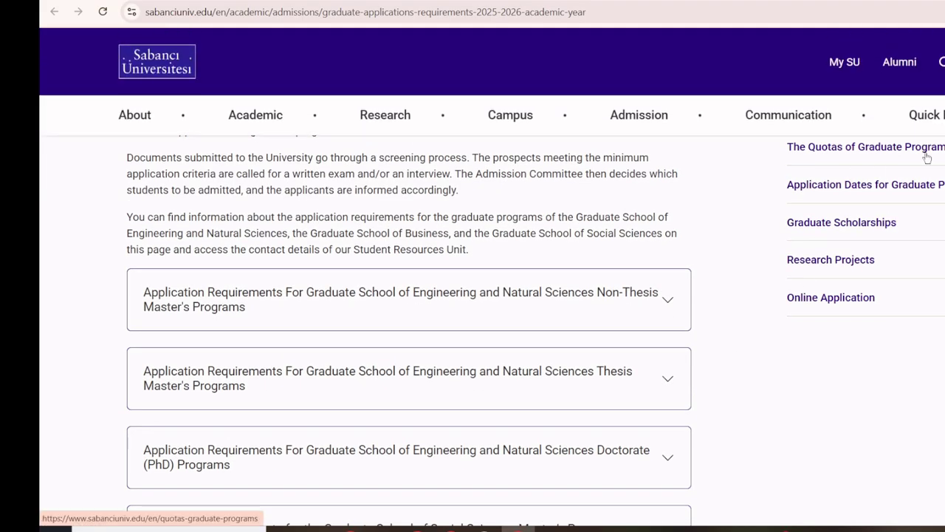
scroll(818, 228, "up", 2)
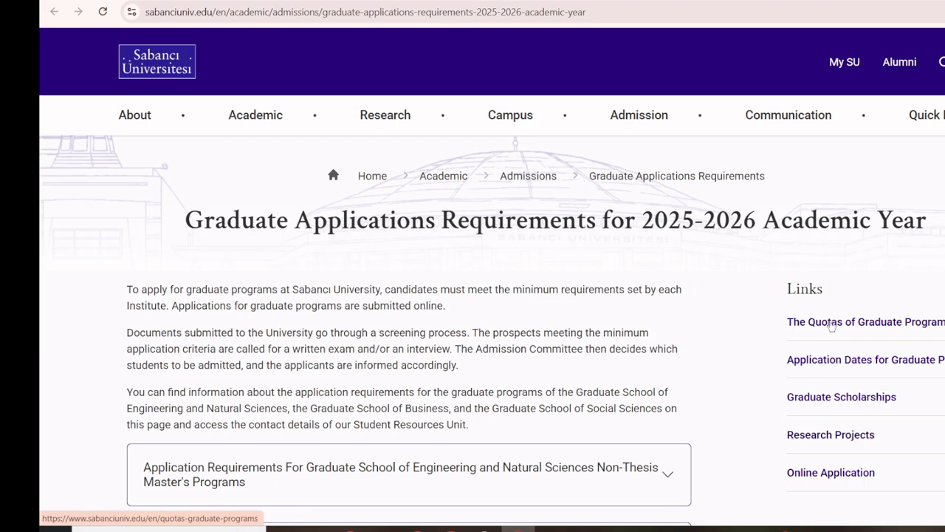
right_click(831, 325)
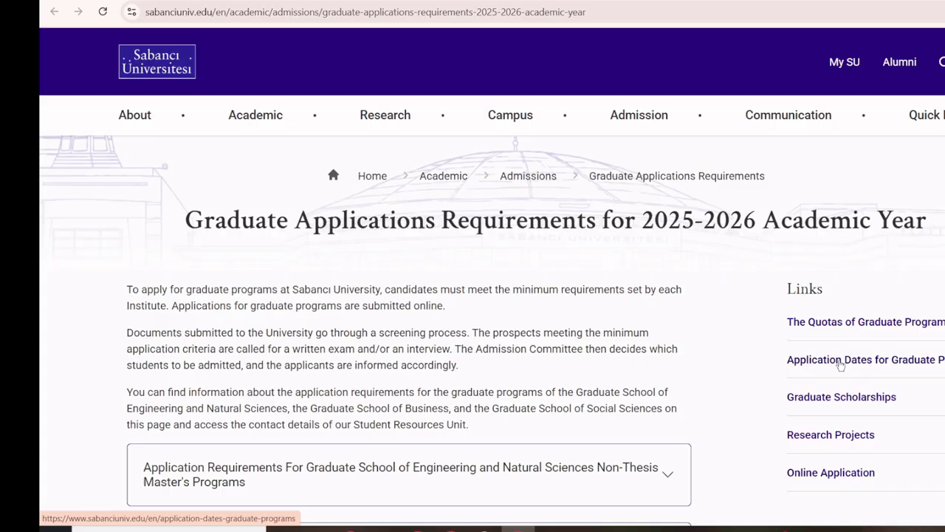
right_click(844, 362)
left_click(855, 371)
right_click(852, 400)
left_click(871, 240)
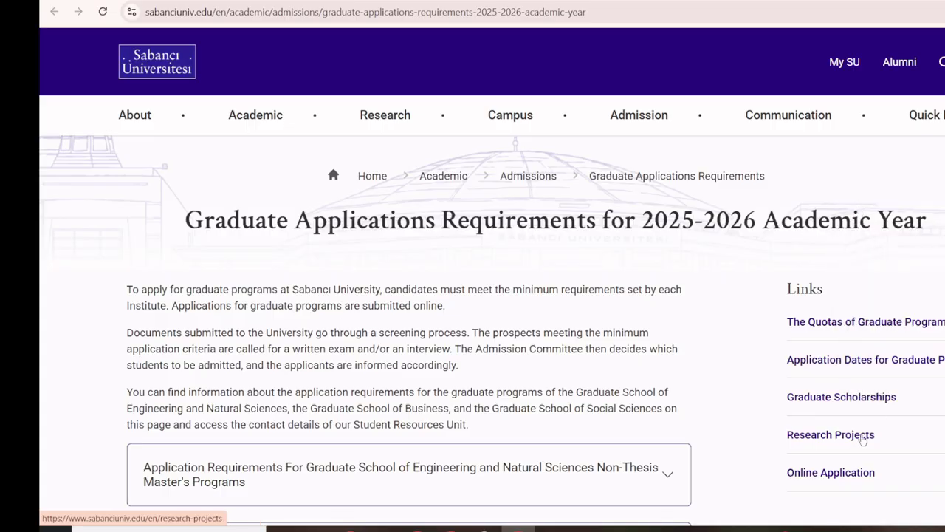
right_click(847, 435)
left_click(866, 277)
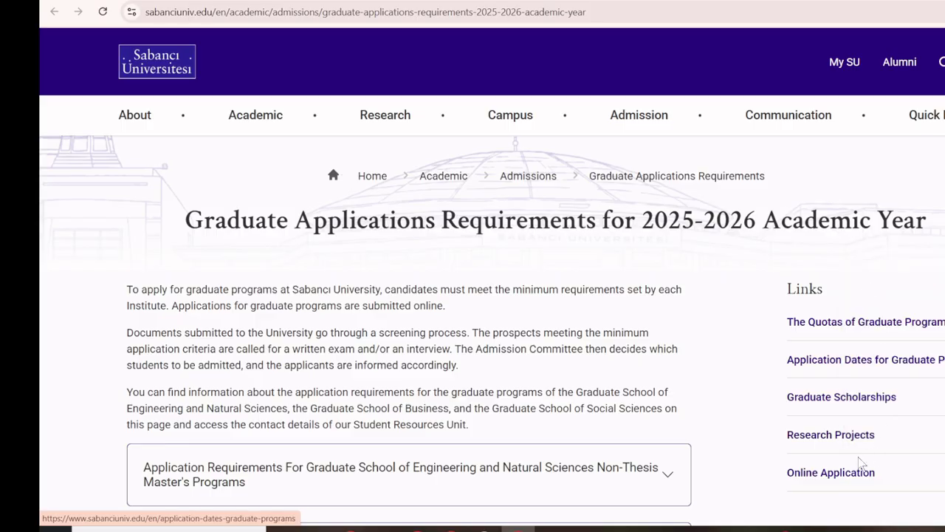
right_click(854, 478)
left_click(886, 322)
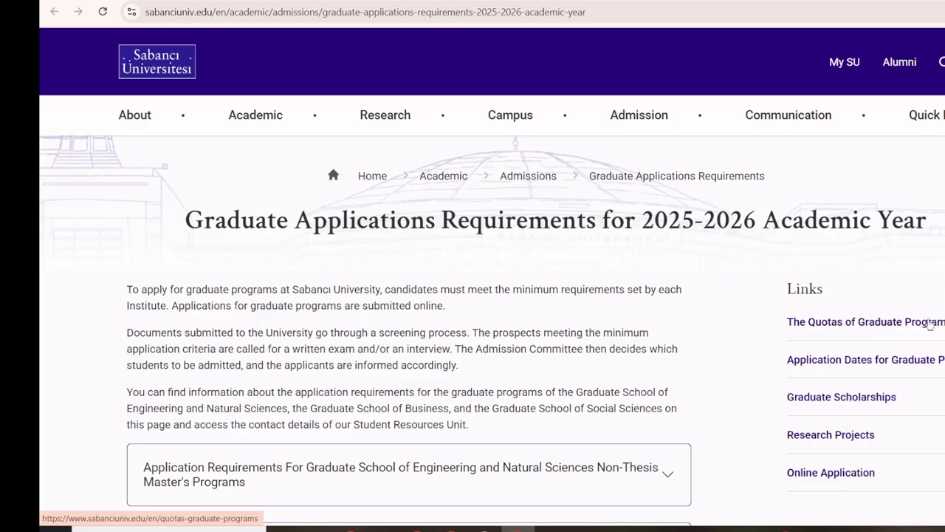
Scroll through the requirements accordions on the 2025-2026 requirements page.
scroll(84, 275, "down", 3)
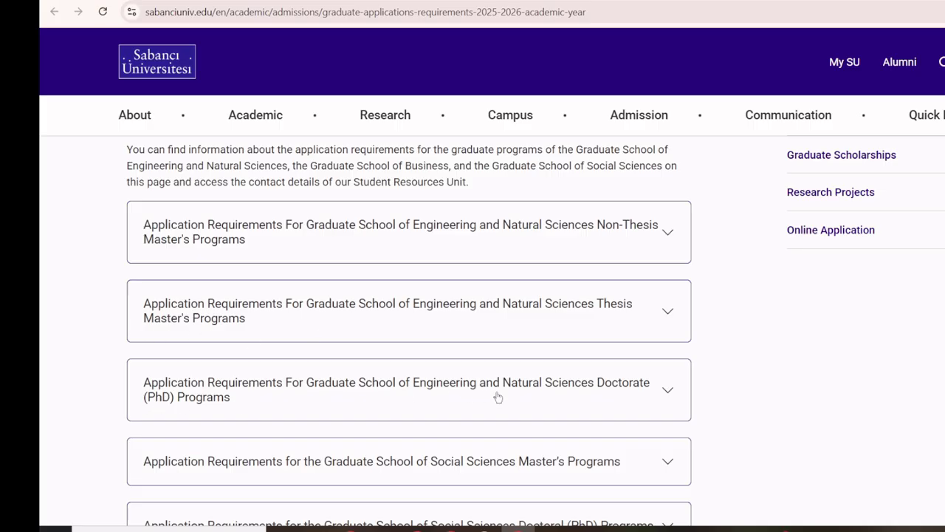
scroll(574, 403, "down", 3)
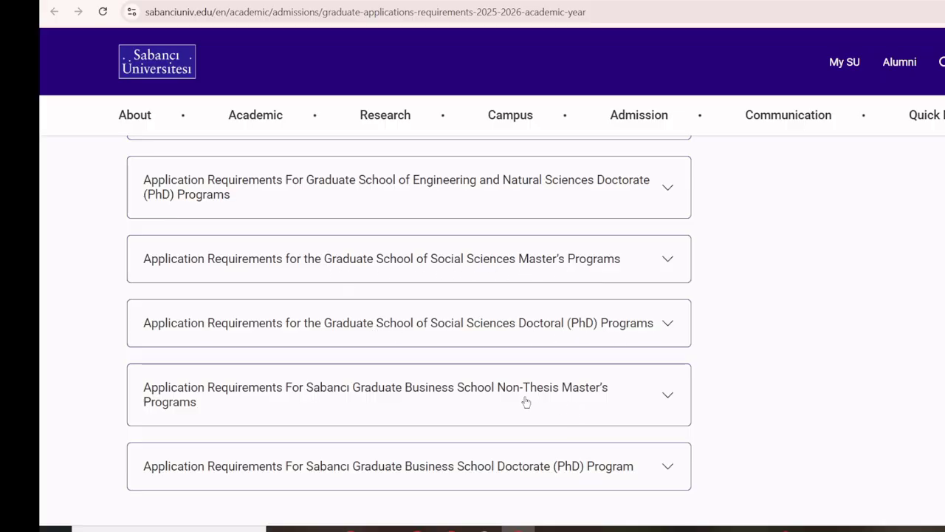
scroll(397, 392, "down", 2)
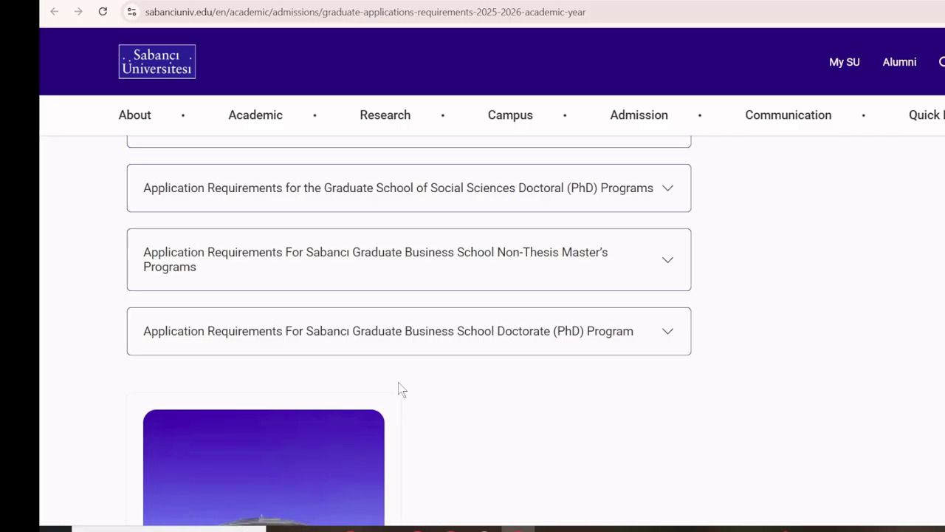
scroll(399, 390, "up", 8)
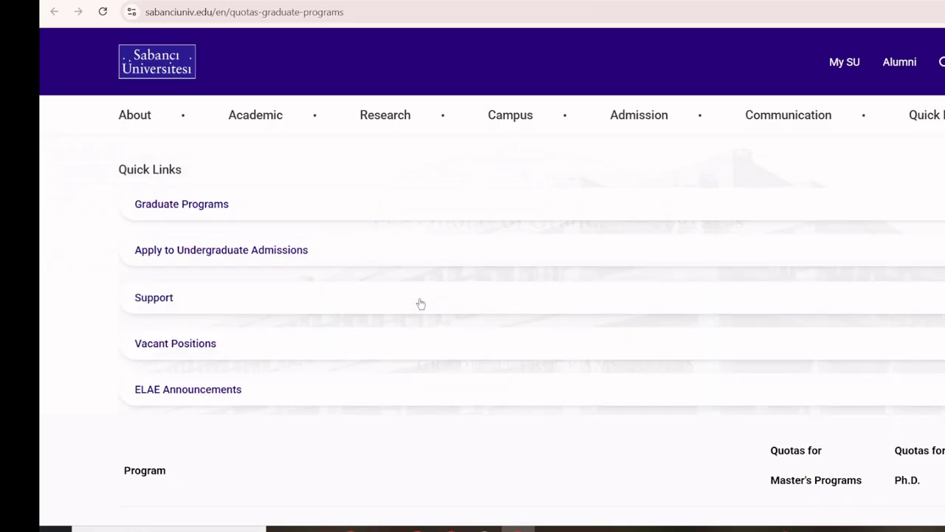
Scroll through the Graduate Programs Quotas table for master's and PhD programs.
scroll(42, 380, "down", 4)
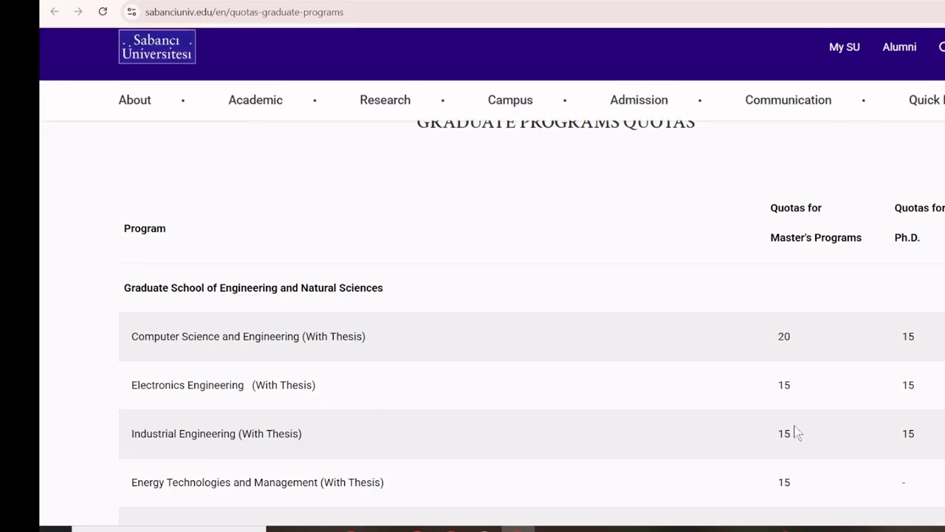
scroll(738, 316, "up", 4)
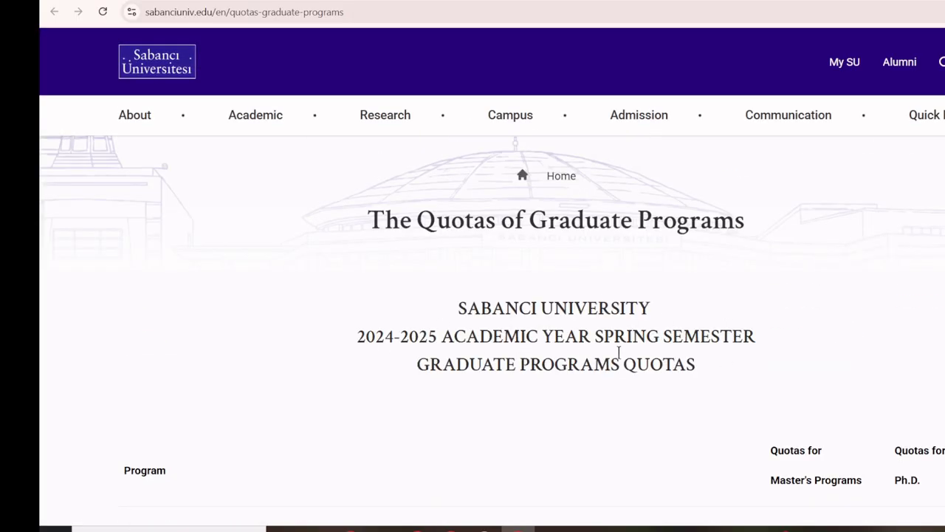
scroll(446, 383, "down", 1)
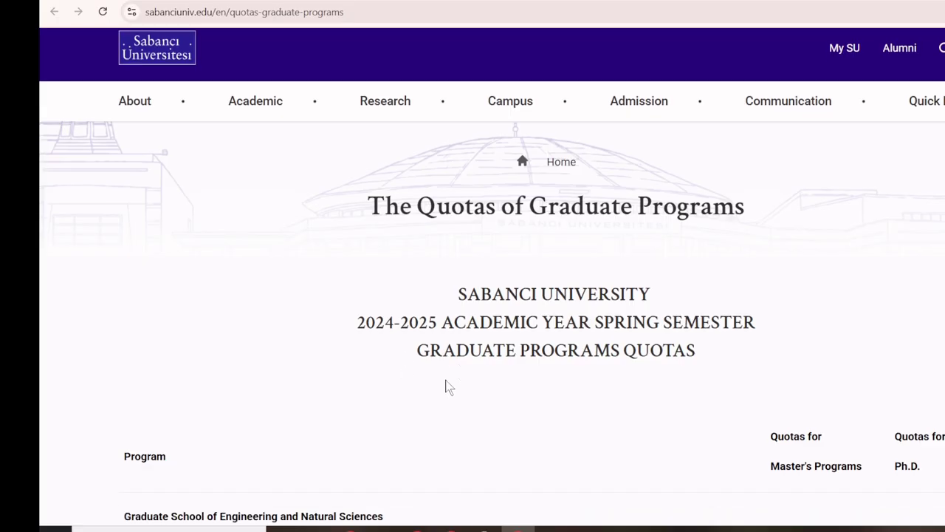
scroll(580, 386, "down", 3)
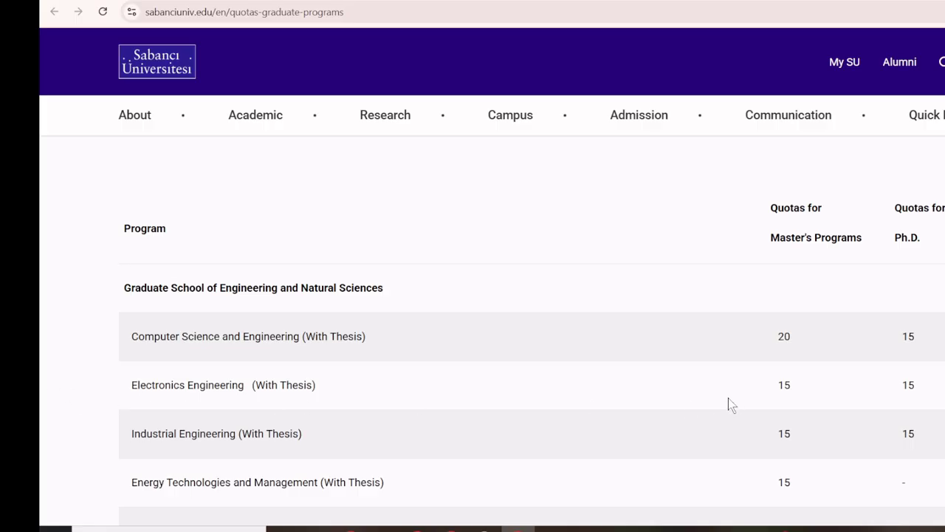
scroll(270, 421, "down", 2)
scroll(361, 373, "down", 1)
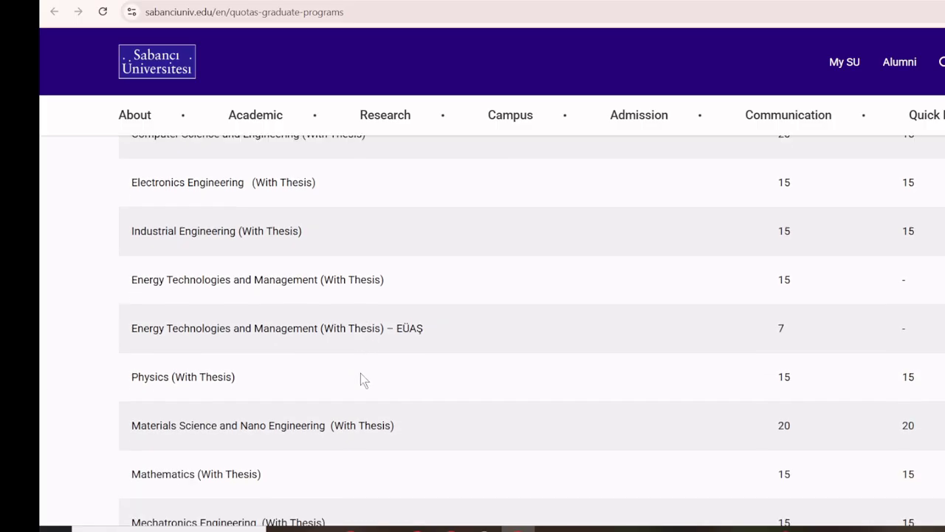
scroll(375, 369, "down", 2)
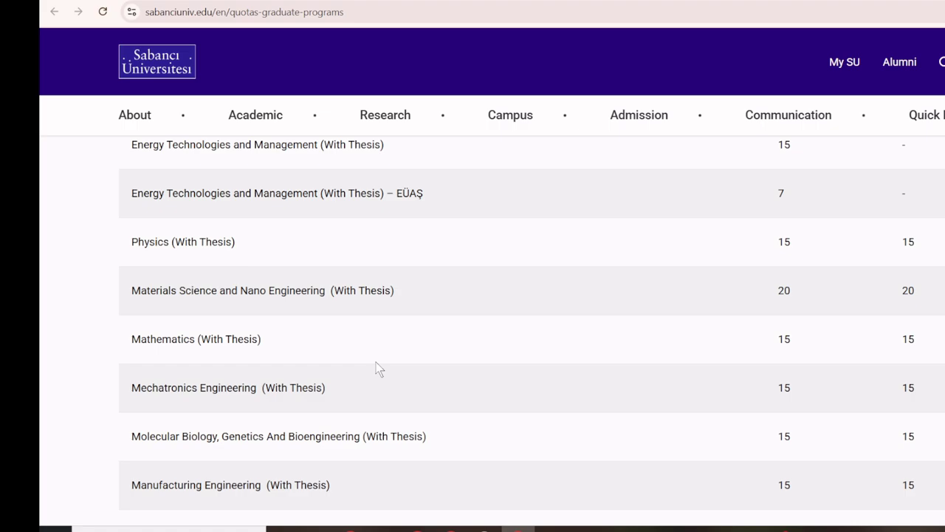
scroll(375, 370, "down", 4)
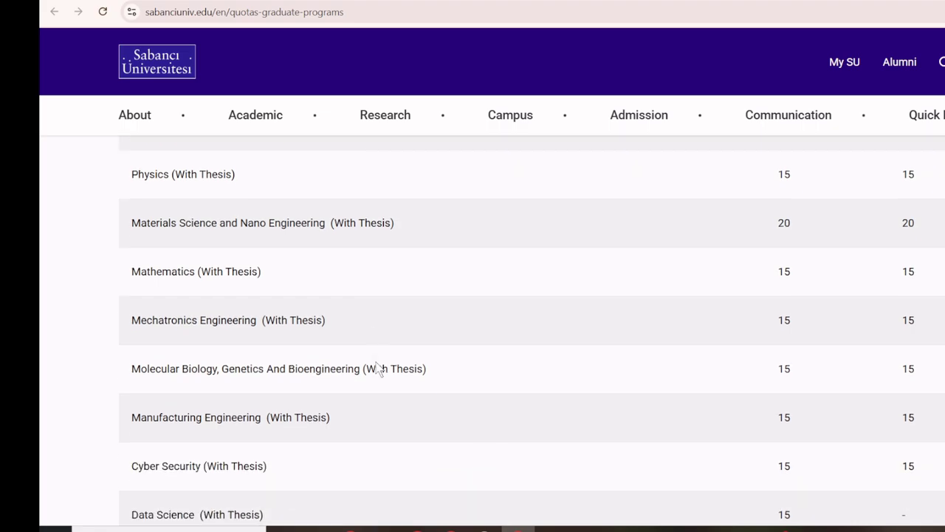
scroll(375, 369, "down", 3)
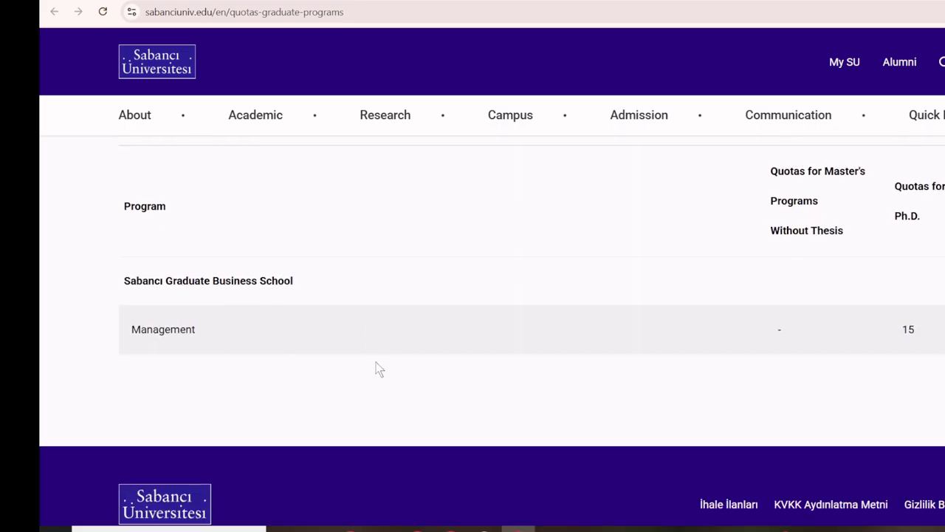
scroll(375, 369, "up", 4)
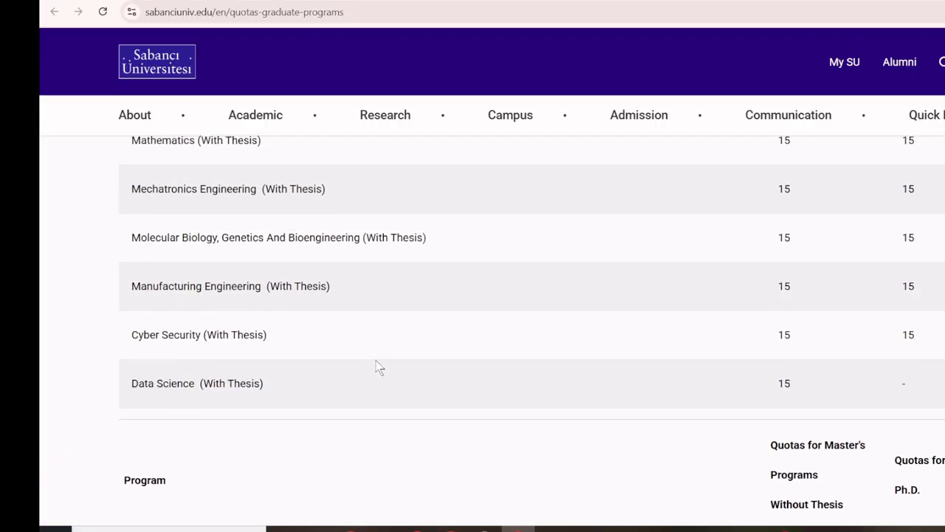
scroll(377, 368, "up", 2)
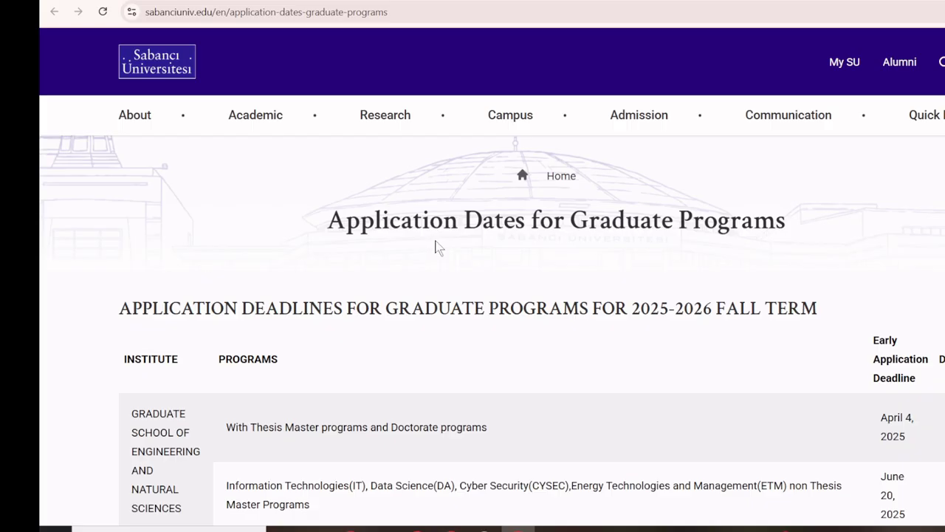
Read the 2025-2026 Fall application deadlines, then switch to the Graduate Scholarships tab.
scroll(531, 299, "down", 3)
scroll(531, 298, "up", 1)
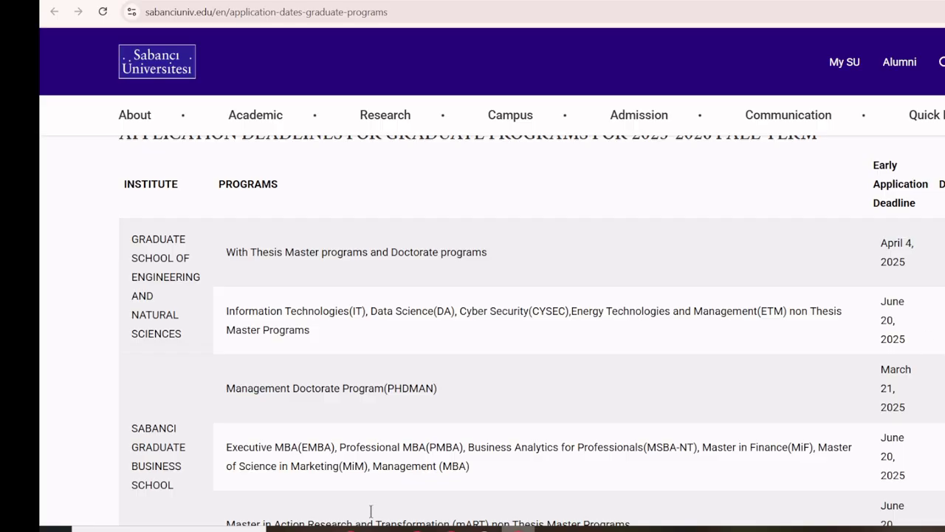
scroll(306, 399, "down", 2)
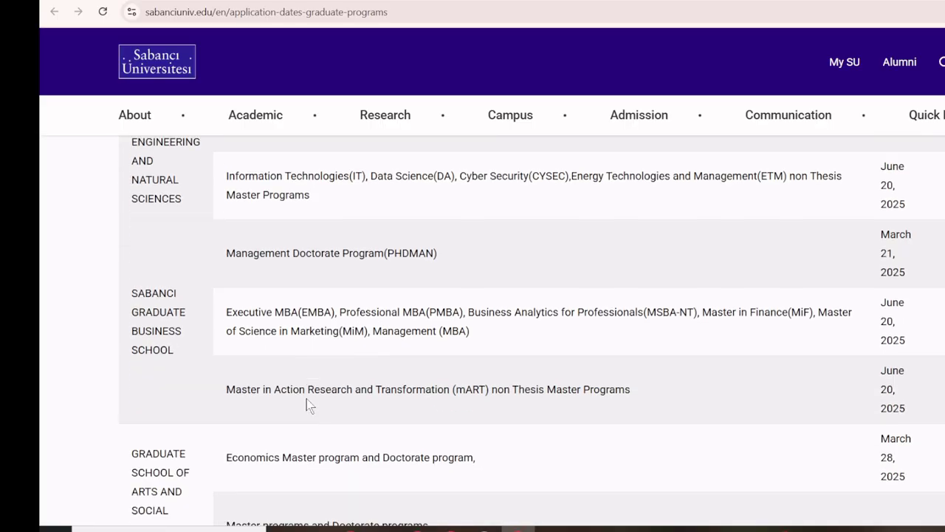
scroll(432, 327, "down", 1)
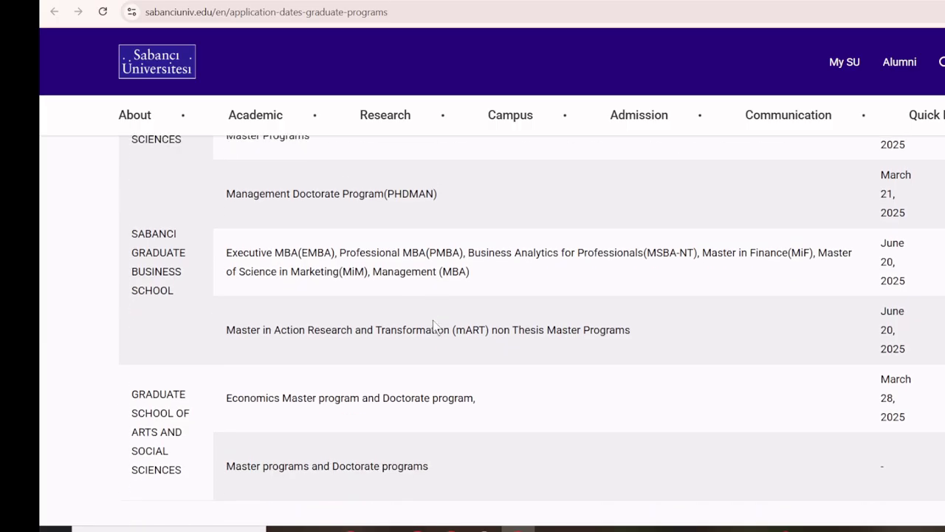
left_click(613, 0)
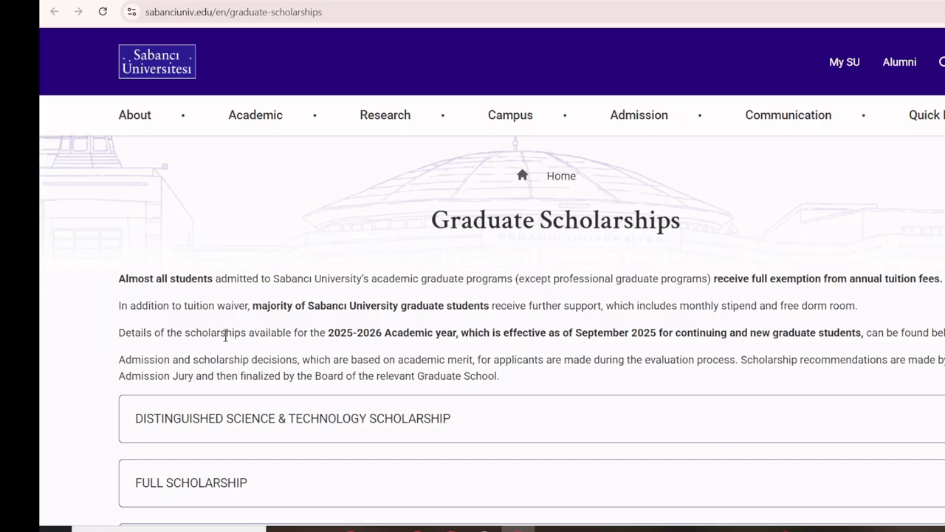
Expand the Distinguished Science & Technology Scholarship entry in the scholarships list.
scroll(133, 338, "down", 3)
scroll(152, 333, "up", 1)
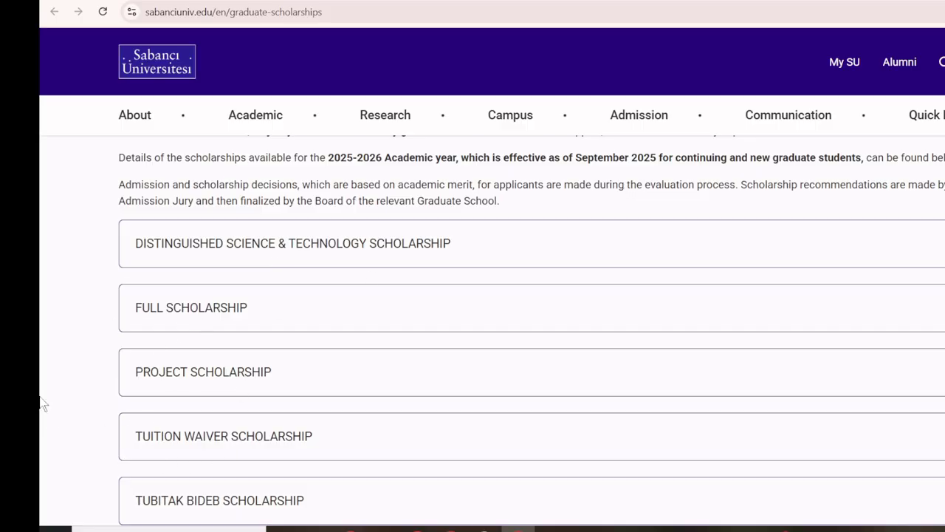
scroll(41, 402, "down", 2)
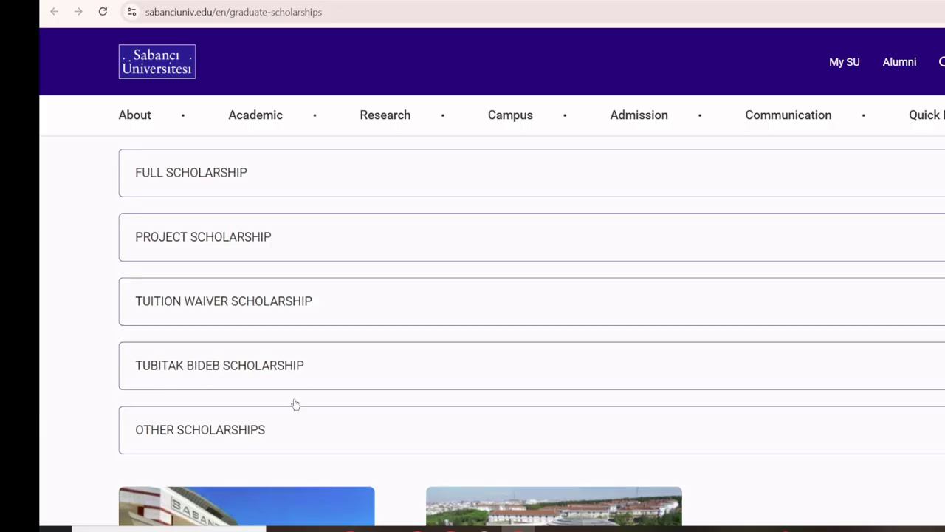
scroll(42, 391, "down", 3)
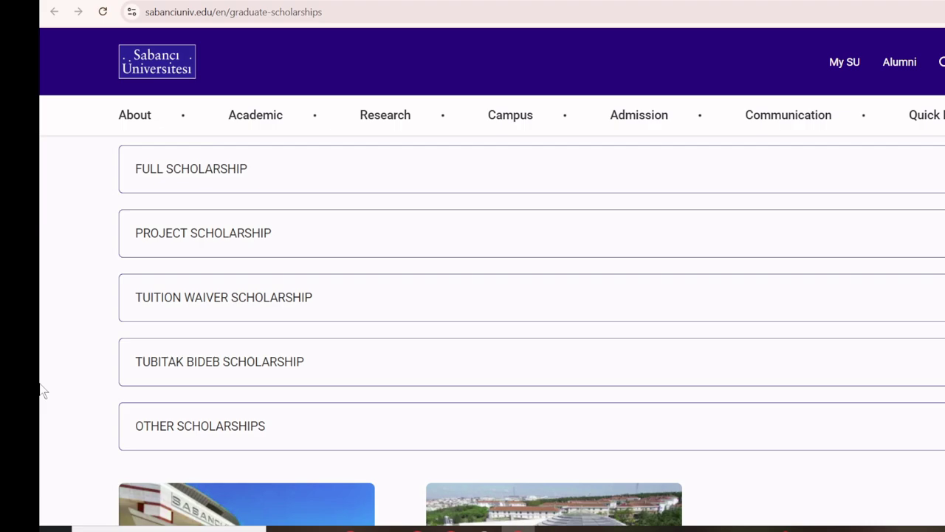
scroll(42, 390, "up", 5)
scroll(42, 374, "down", 6)
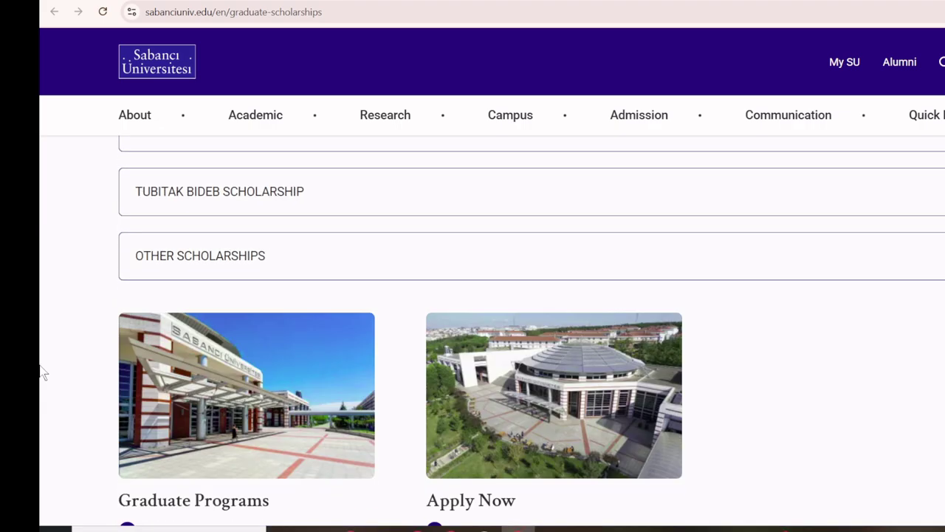
scroll(47, 407, "up", 8)
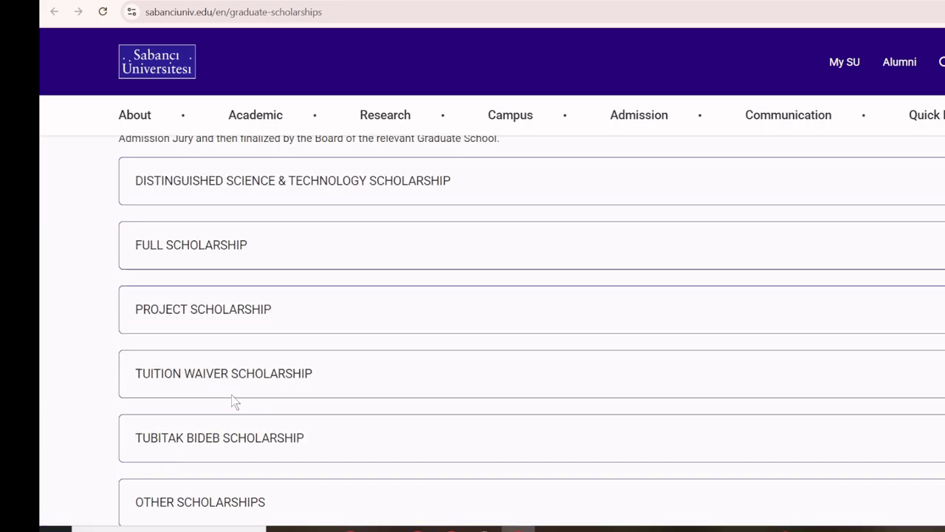
scroll(361, 301, "down", 2)
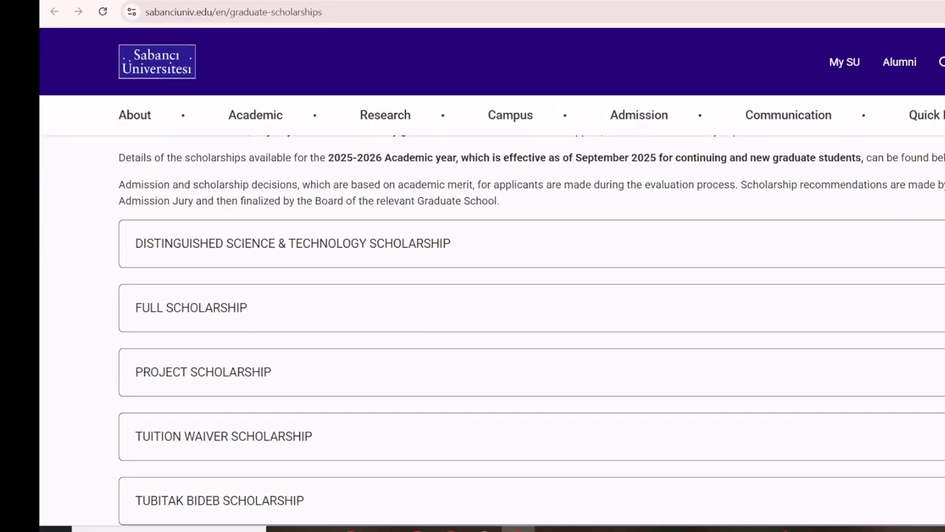
left_click(592, 243)
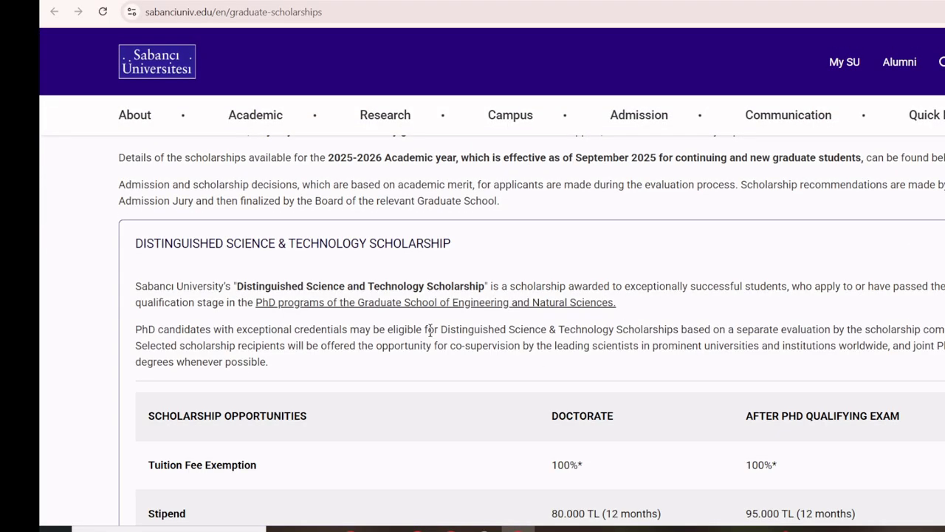
Scroll through the Distinguished Science & Technology Scholarship benefits table.
scroll(430, 330, "down", 3)
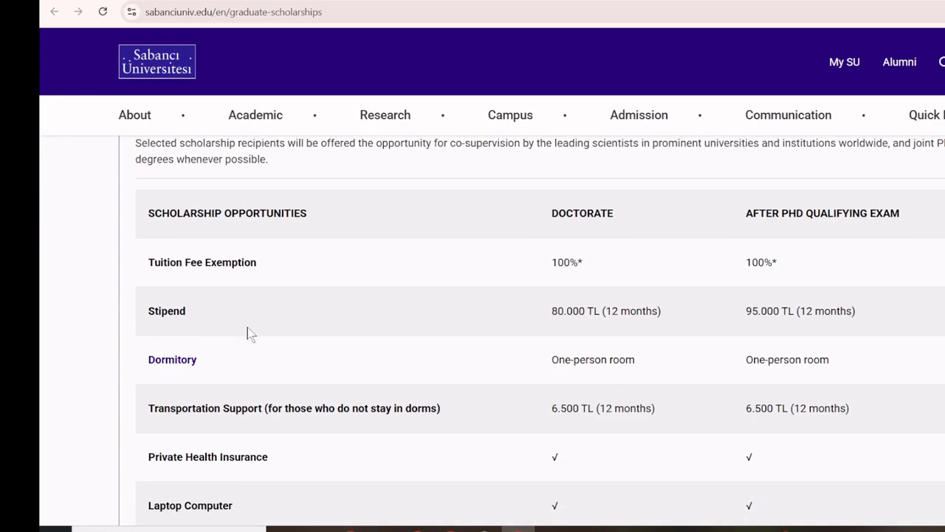
scroll(178, 331, "down", 1)
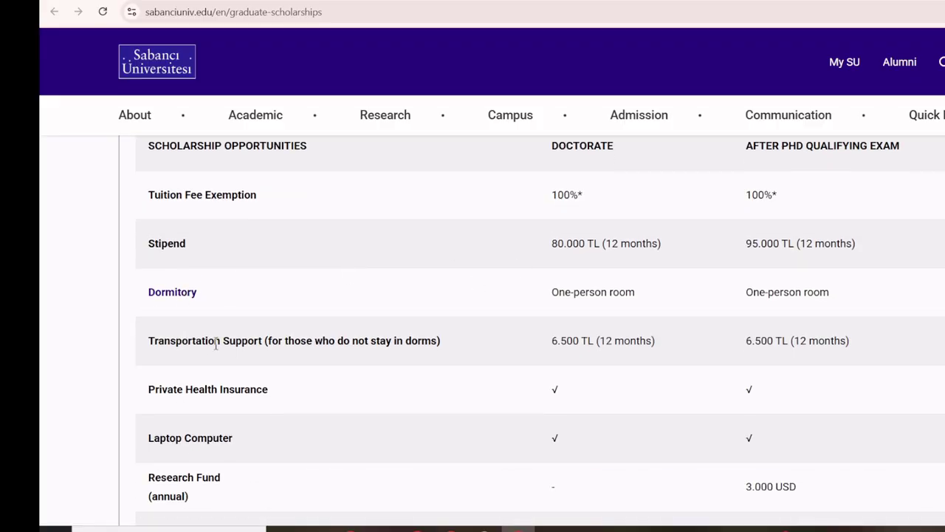
scroll(260, 367, "down", 3)
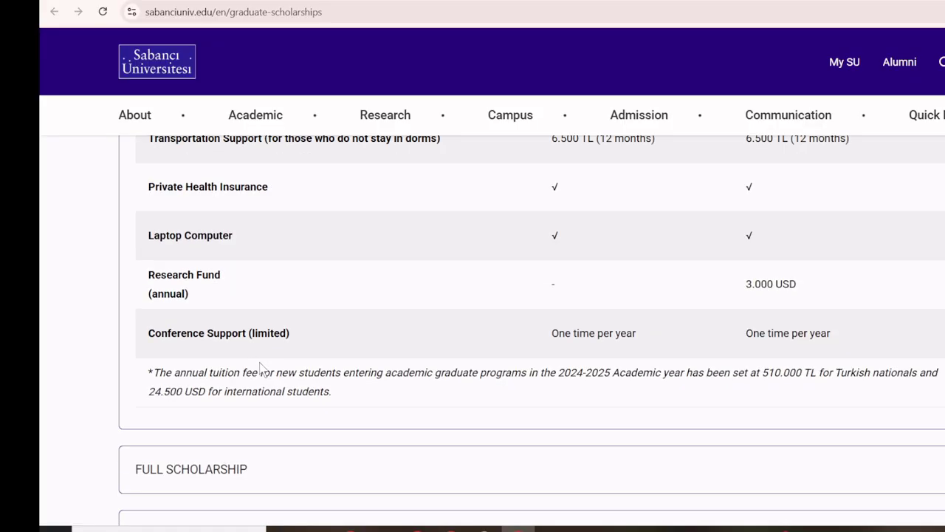
scroll(260, 367, "up", 1)
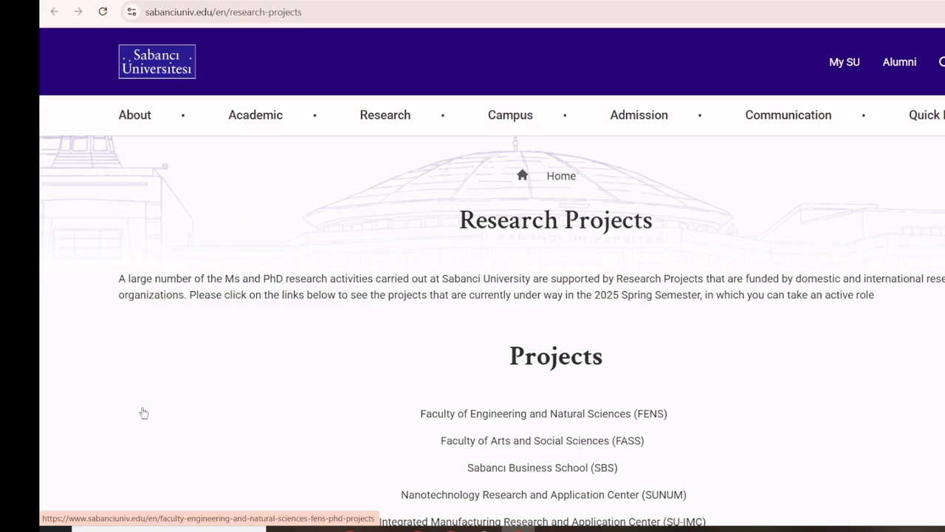
Scroll the Research Projects list and open the Sabancı Business School (SBS) projects page.
scroll(90, 396, "down", 2)
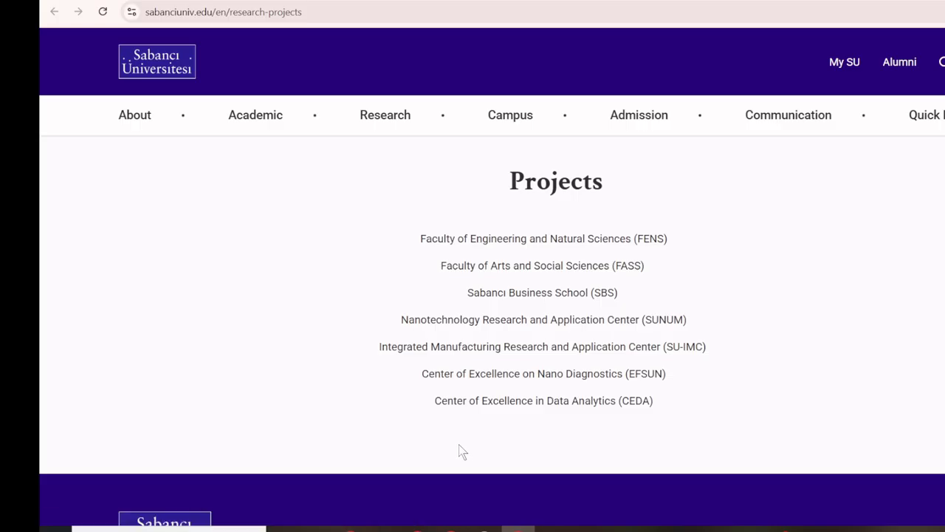
left_click(501, 352)
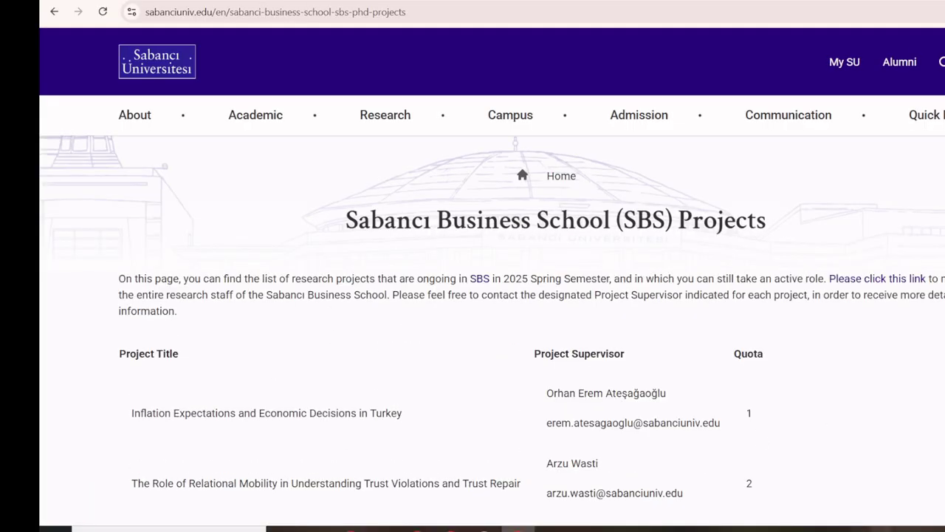
Review the SBS projects: Inflation Expectations (quota 1) and the Trust Repair study (quota 2).
scroll(42, 363, "down", 4)
scroll(61, 344, "up", 1)
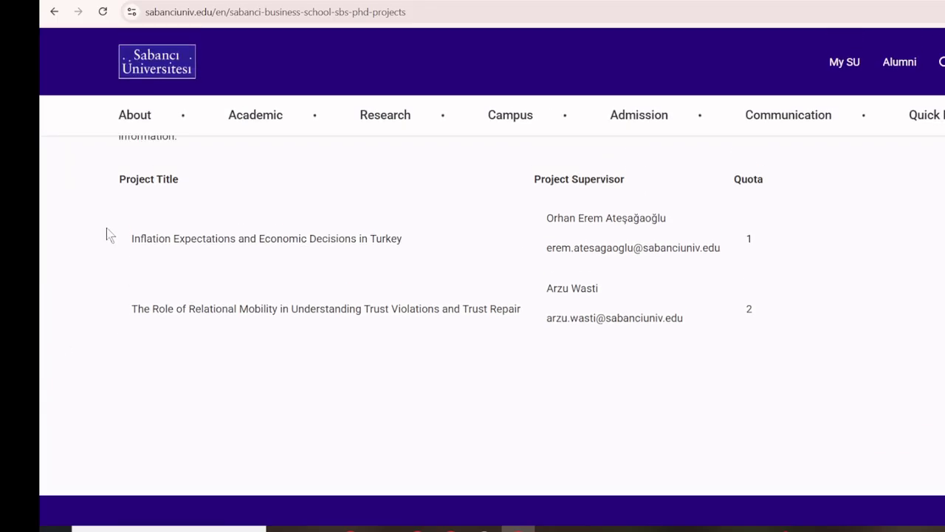
scroll(122, 270, "up", 2)
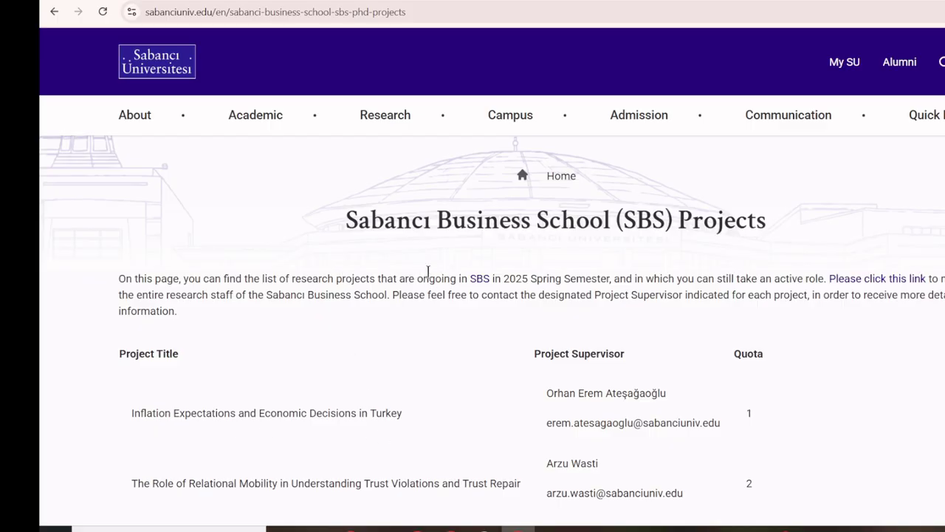
scroll(417, 303, "down", 2)
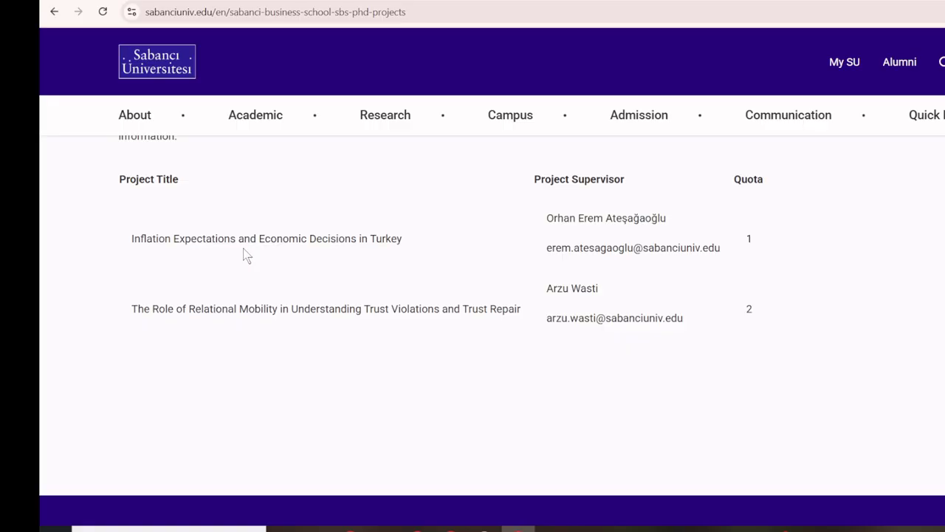
scroll(246, 254, "up", 3)
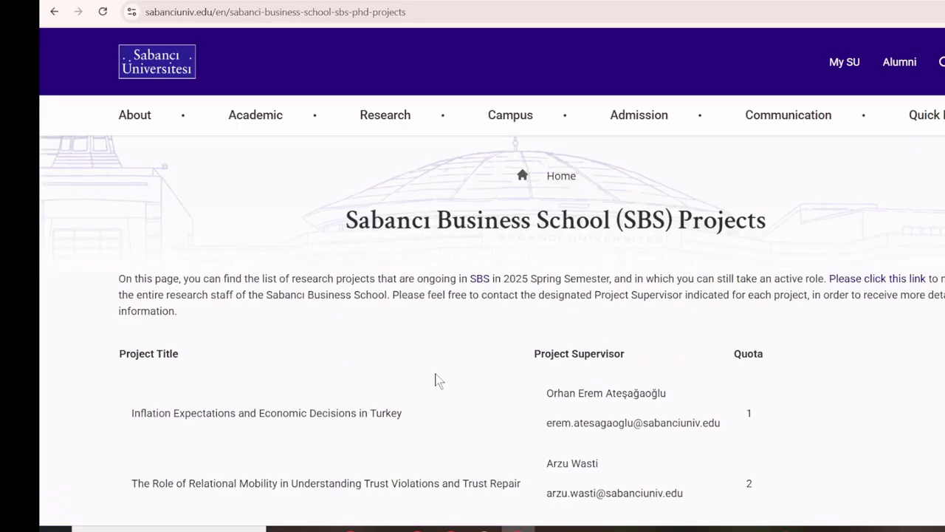
scroll(436, 381, "down", 3)
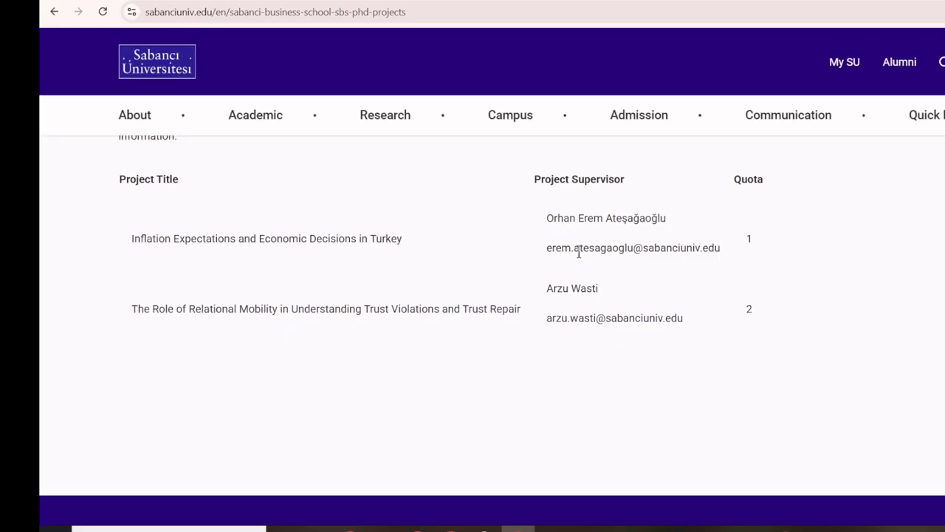
Return to the admissions portal and open the Create new account form in a new tab.
left_click(804, 514)
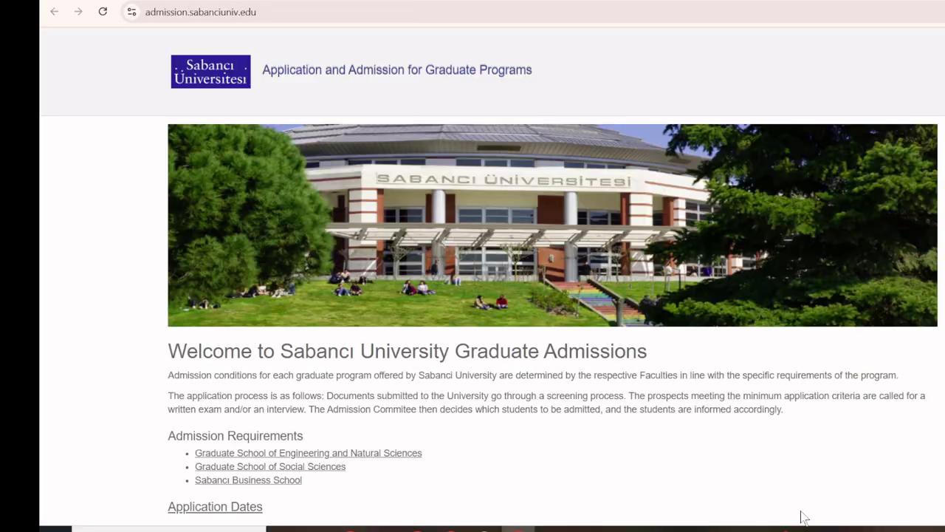
scroll(42, 328, "down", 3)
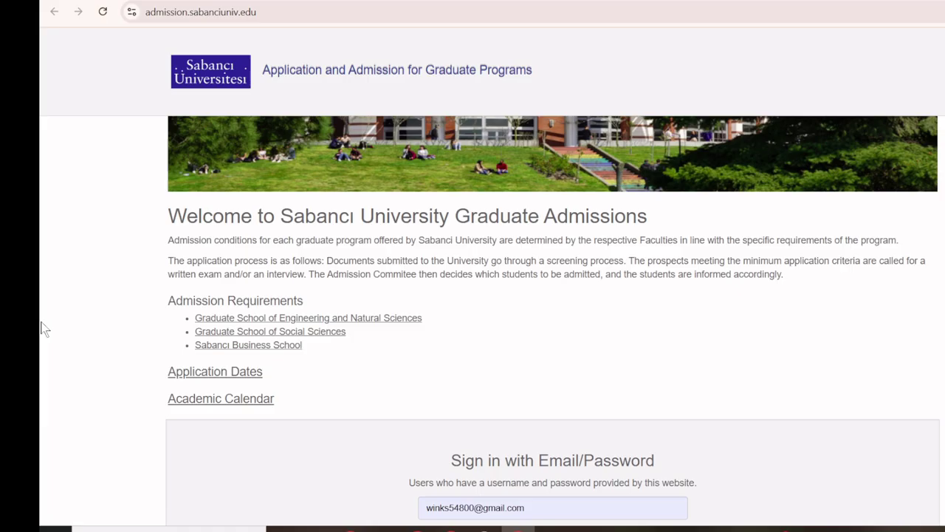
scroll(37, 331, "down", 1)
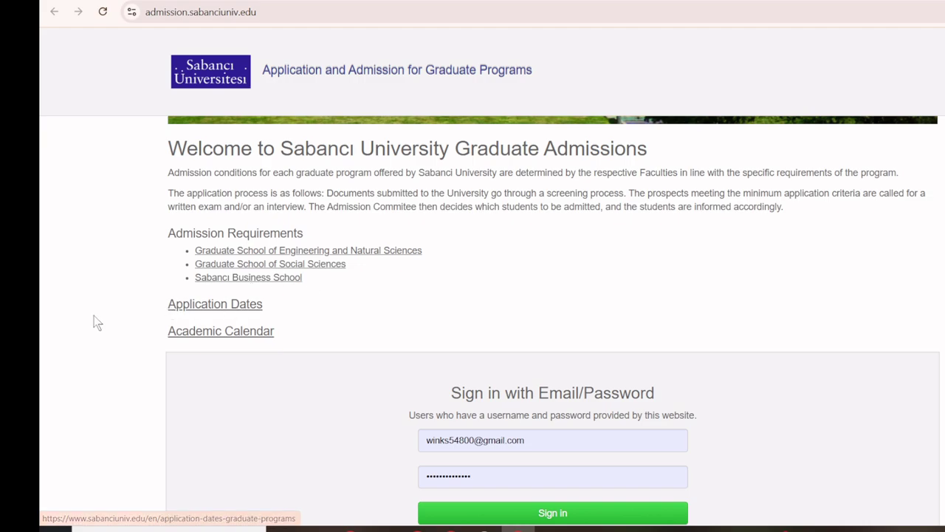
scroll(110, 306, "down", 1)
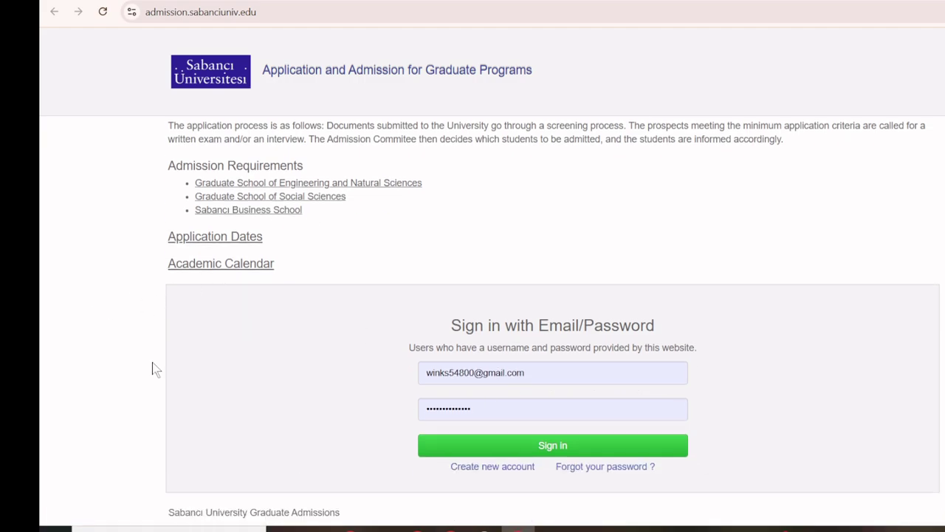
scroll(152, 365, "up", 2)
scroll(152, 367, "down", 2)
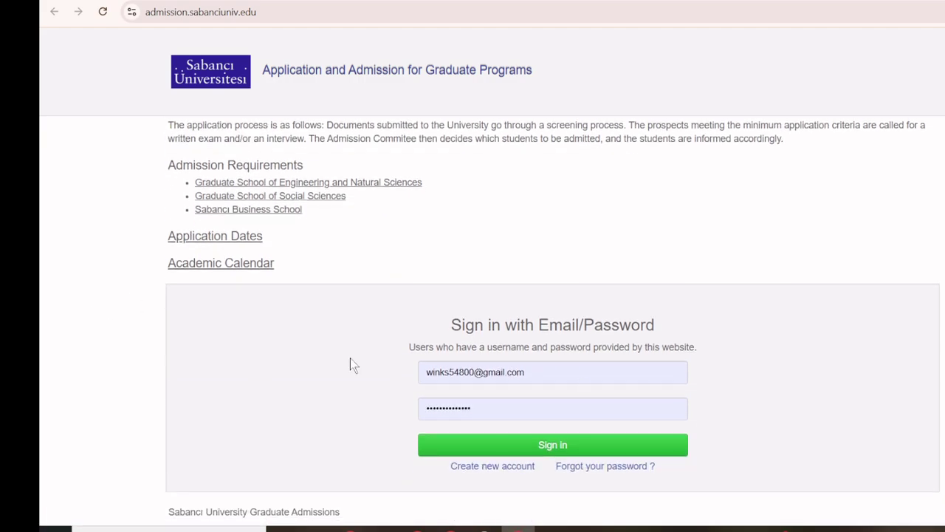
right_click(493, 466)
left_click(525, 310)
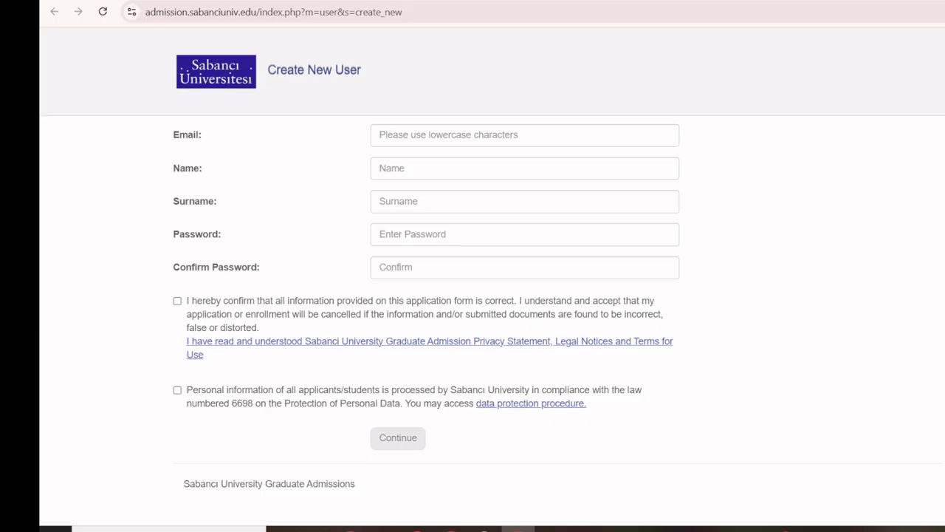
Check the email inbox, then sign in to the applicant account with the entered credentials.
key("ctrl+Tab")
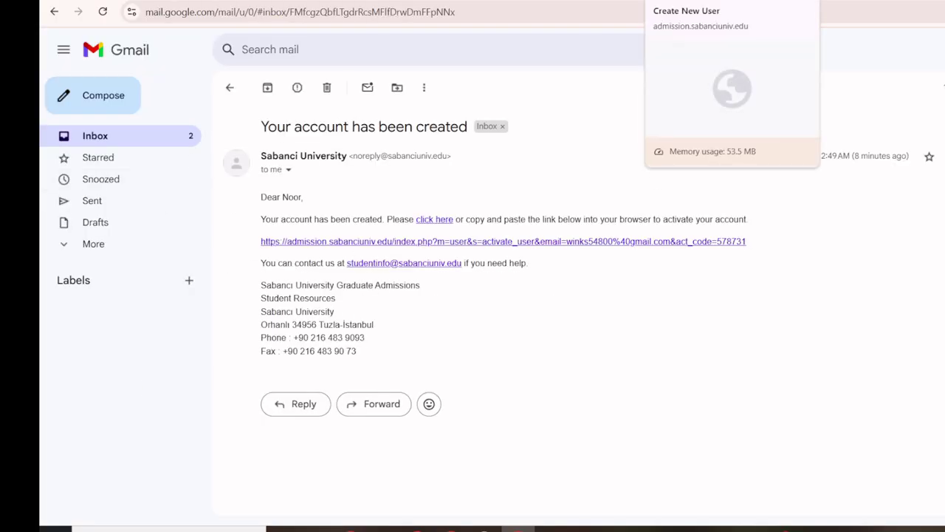
key("ctrl+Tab")
key("ctrl+Tab")
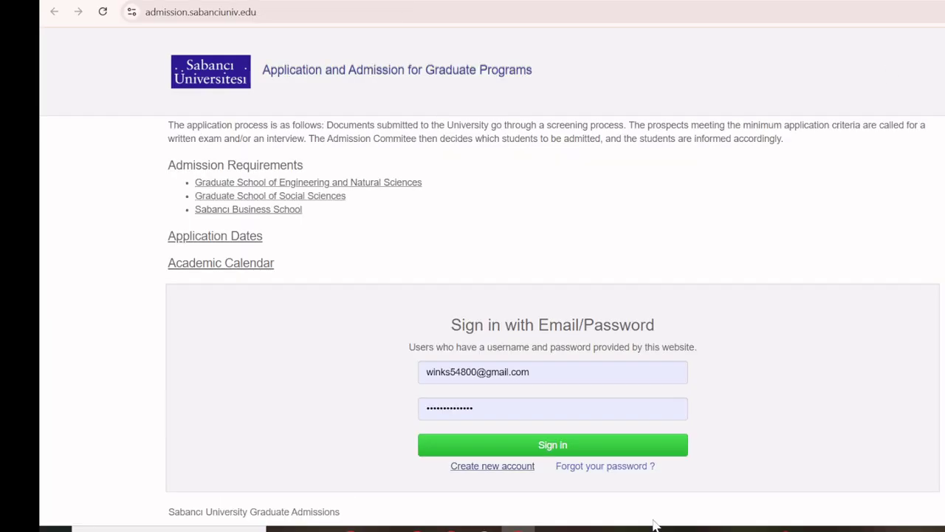
left_click(561, 447)
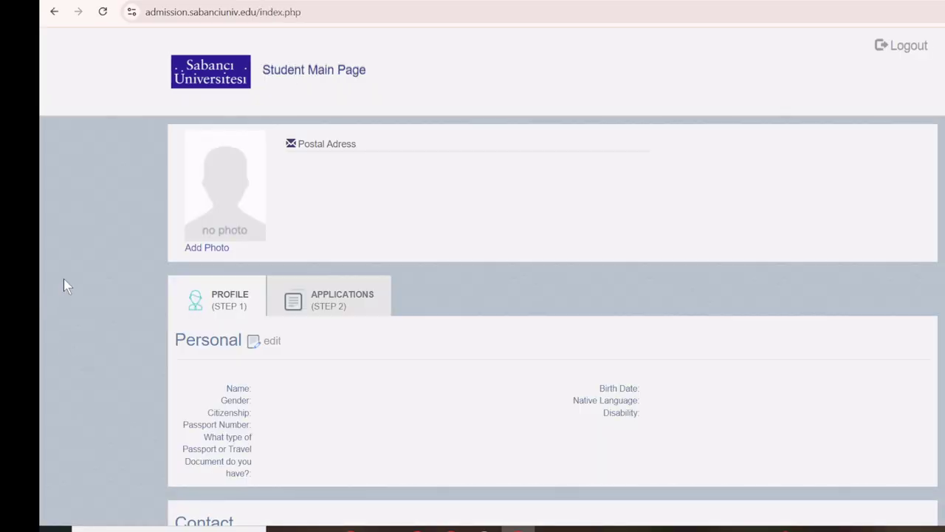
Scroll the Student Main Page down to the Personal profile and its missing-information list.
scroll(87, 274, "down", 1)
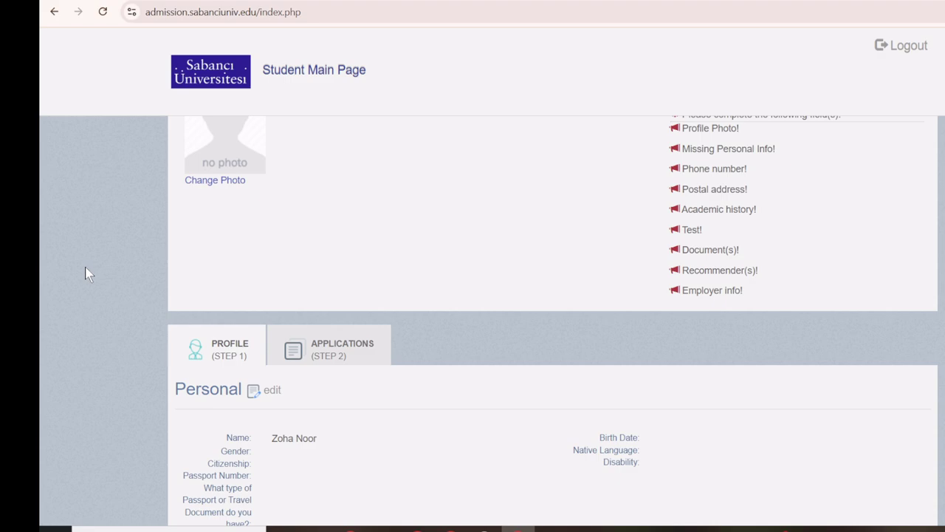
scroll(86, 273, "down", 2)
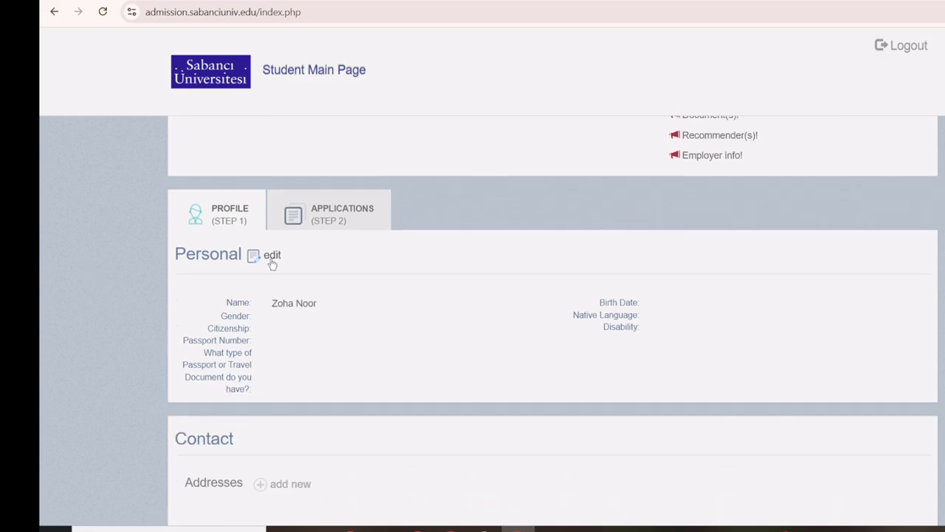
Edit Personal details: Female, Pakistan citizenship, Ordinary Passport, and enter the passport number.
left_click(272, 256)
scroll(95, 249, "down", 3)
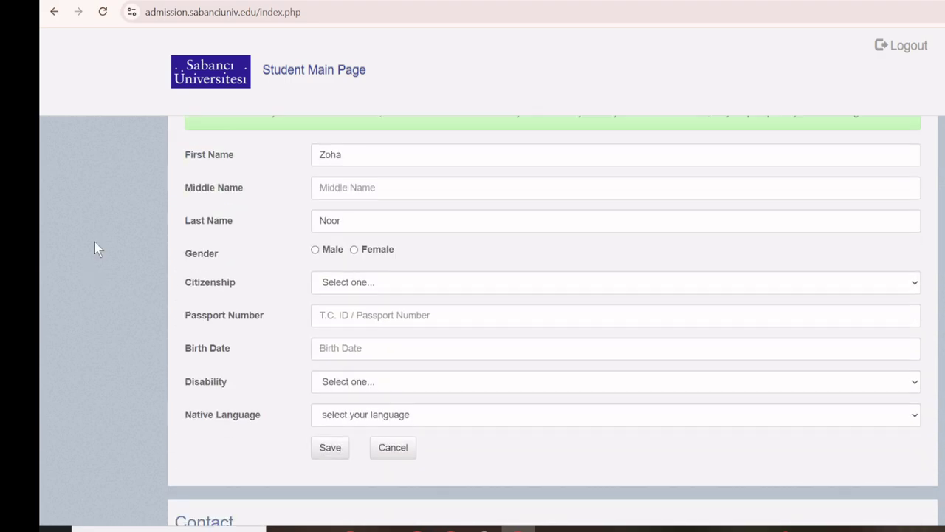
left_click(356, 250)
left_click(370, 283)
key("p")
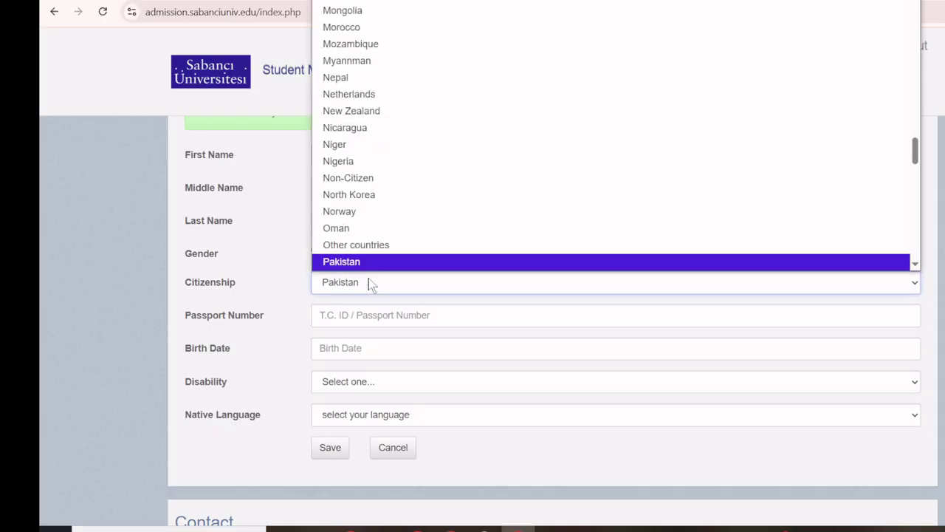
key("Return")
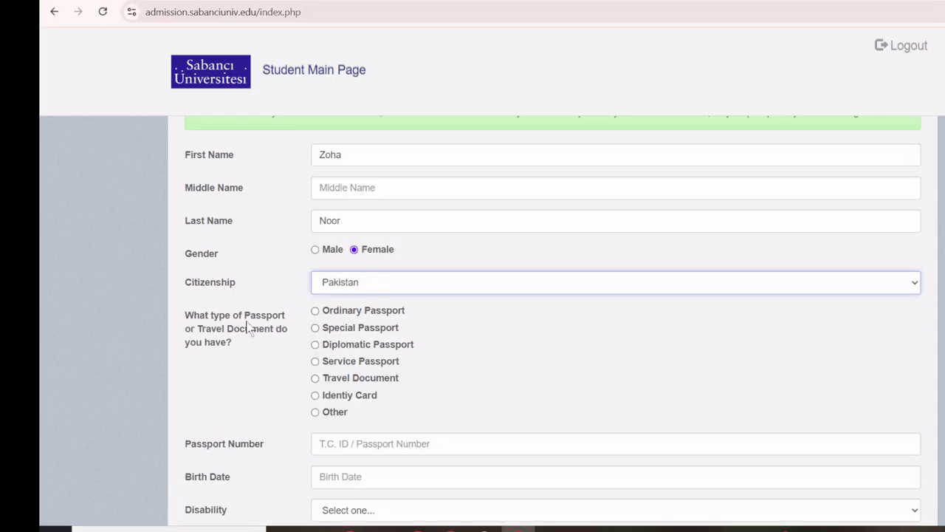
left_click(336, 318)
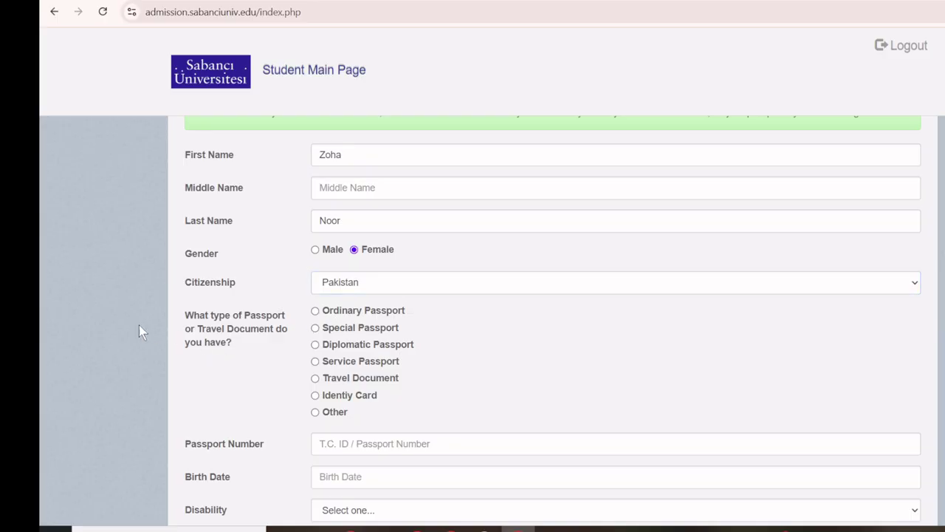
left_click(316, 313)
scroll(150, 333, "down", 1)
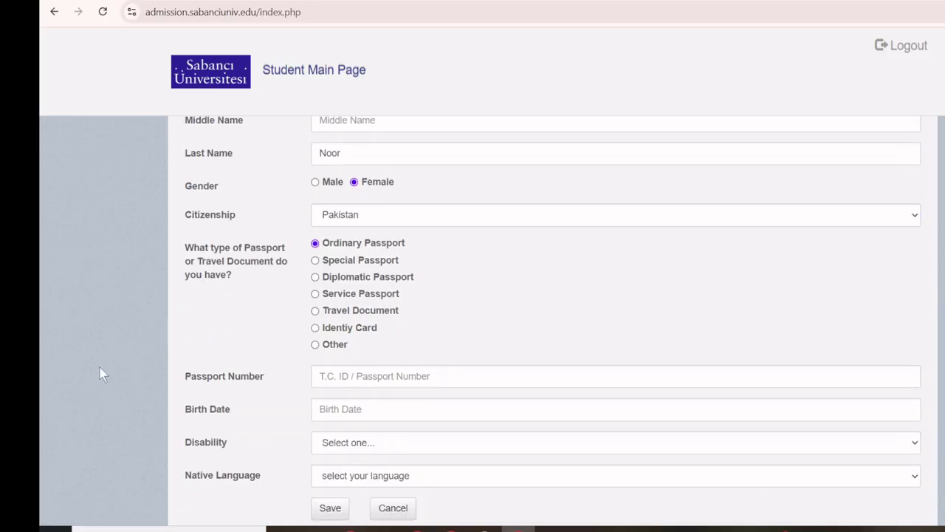
scroll(317, 347, "down", 1)
left_click(356, 306)
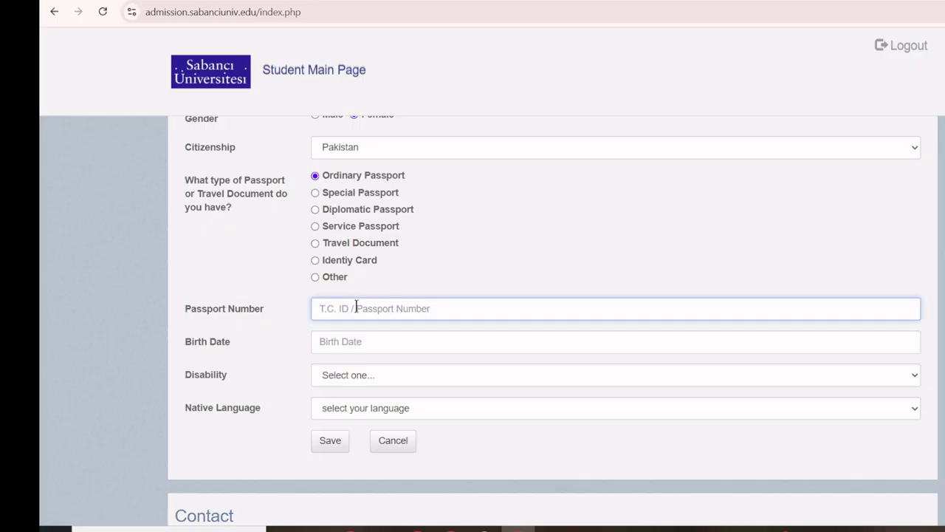
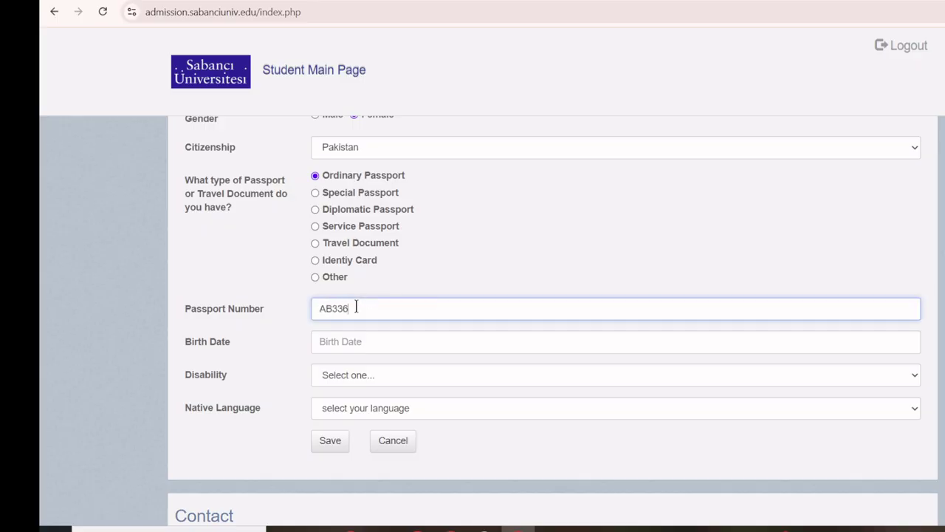
Set the birth date to 09/09/2001 in the date picker.
left_click(387, 352)
left_click(416, 365)
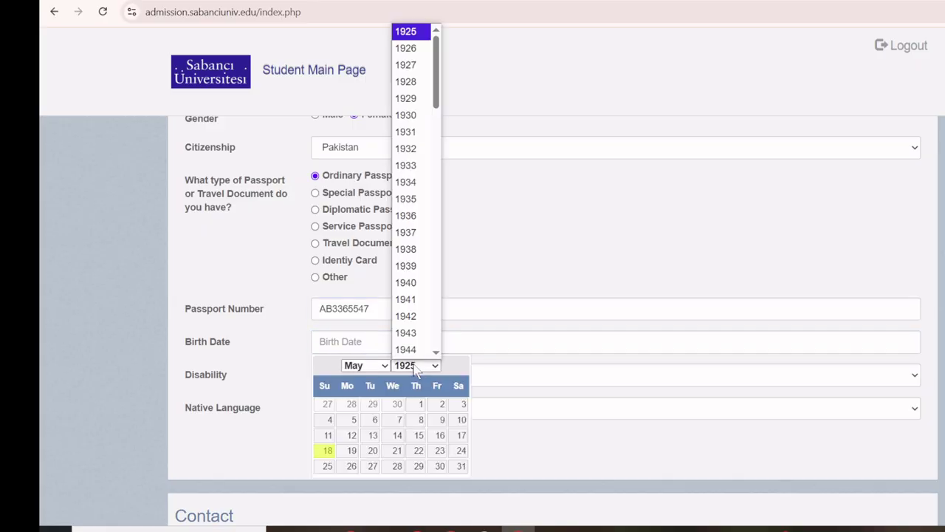
scroll(422, 138, "down", 1)
scroll(421, 140, "down", 5)
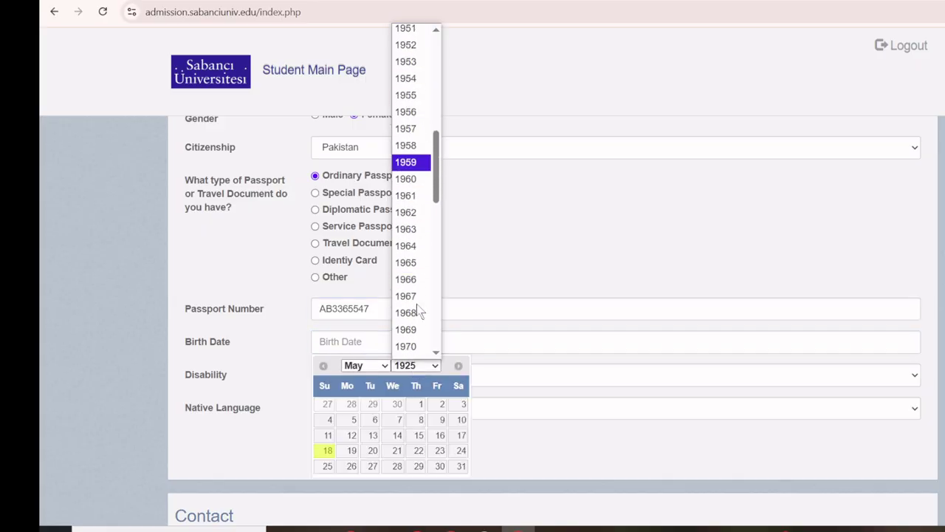
scroll(418, 293, "down", 3)
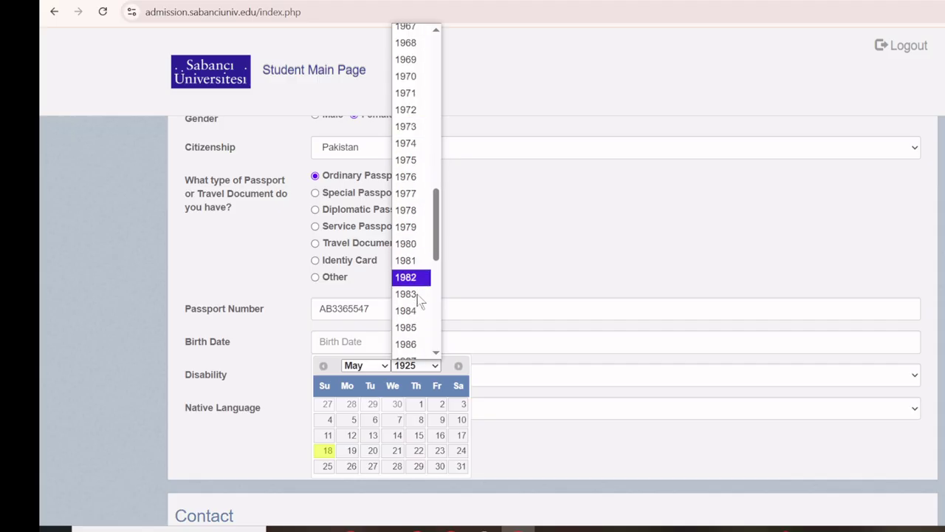
scroll(413, 295, "down", 5)
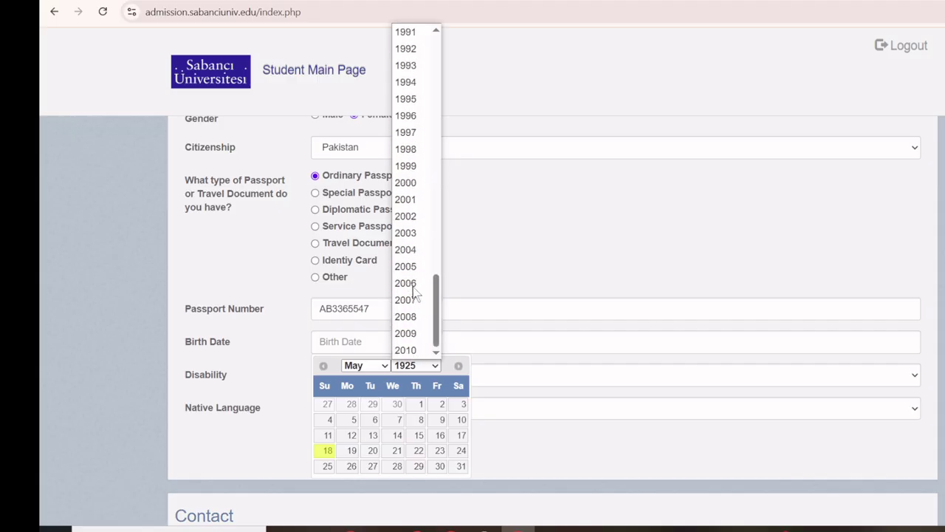
left_click(417, 206)
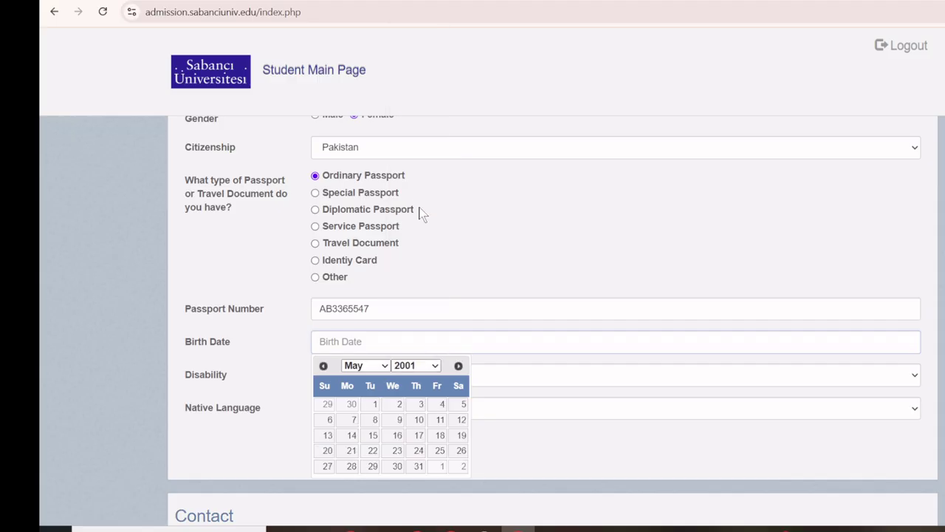
left_click(366, 367)
left_click(367, 303)
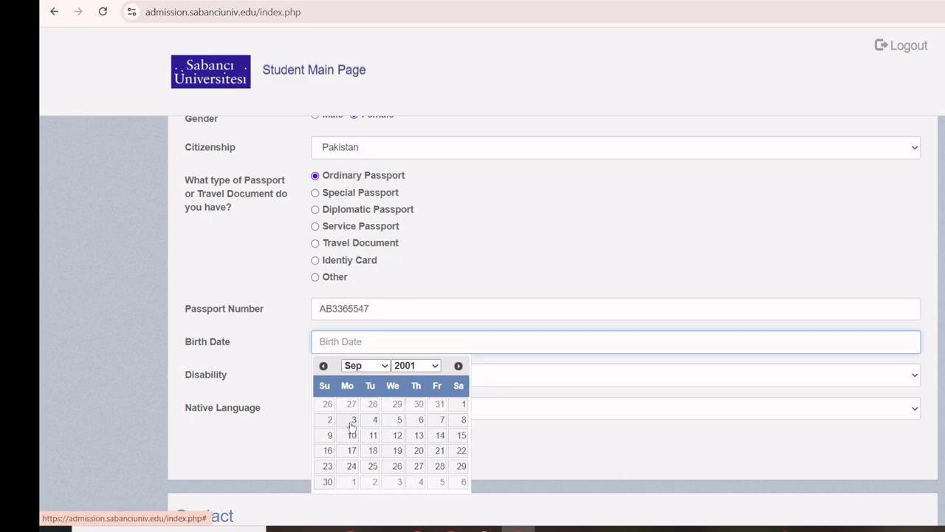
left_click(330, 438)
Set disability to No Disability and native language to English.
scroll(285, 367, "down", 2)
left_click(354, 242)
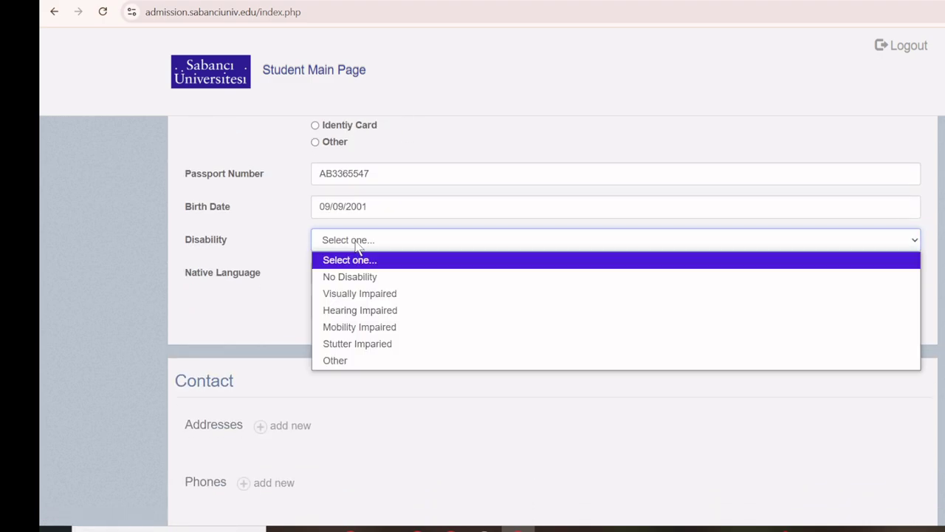
left_click(355, 282)
left_click(367, 273)
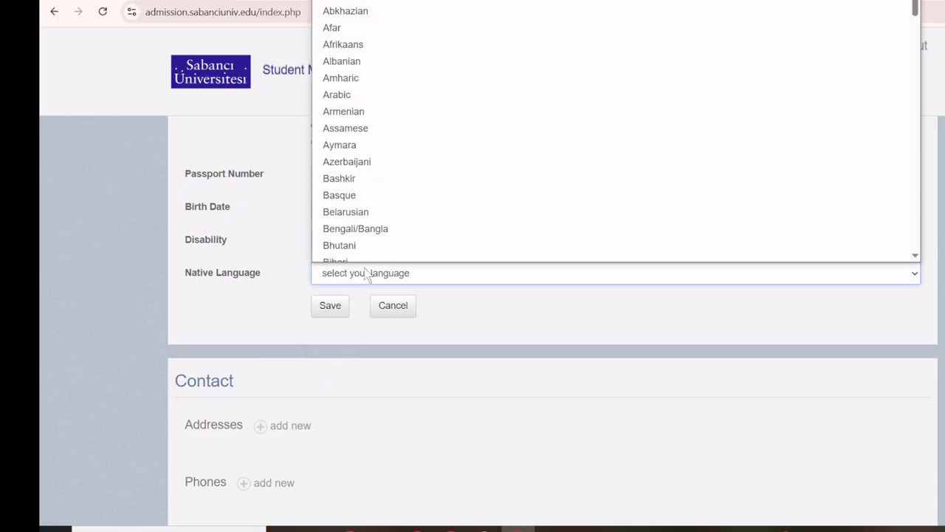
key("e")
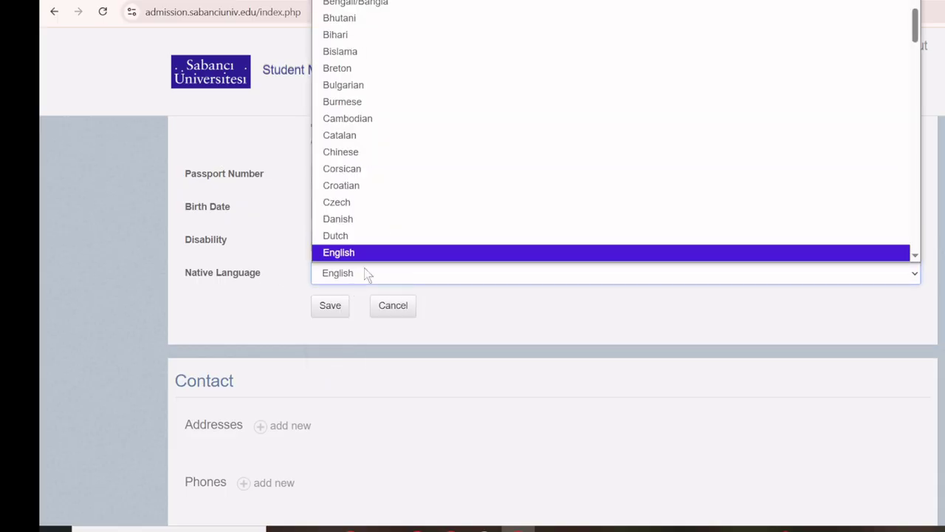
key("Return")
scroll(239, 308, "down", 3)
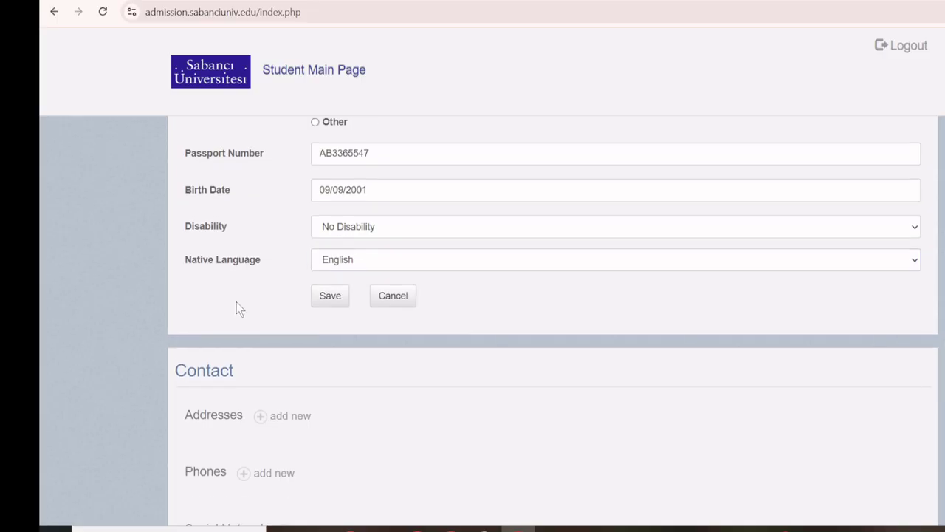
Open a blank phone entry under Phones in the Contact section.
scroll(208, 252, "down", 5)
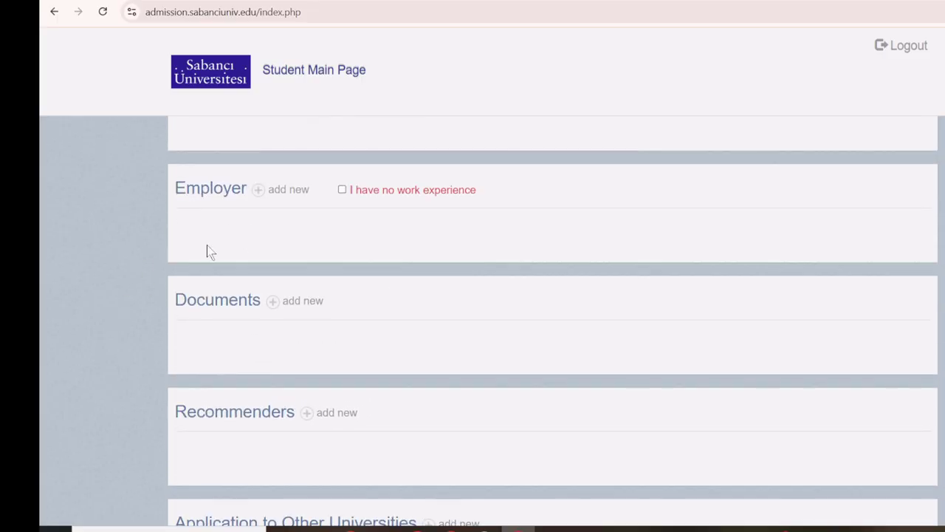
scroll(133, 275, "up", 10)
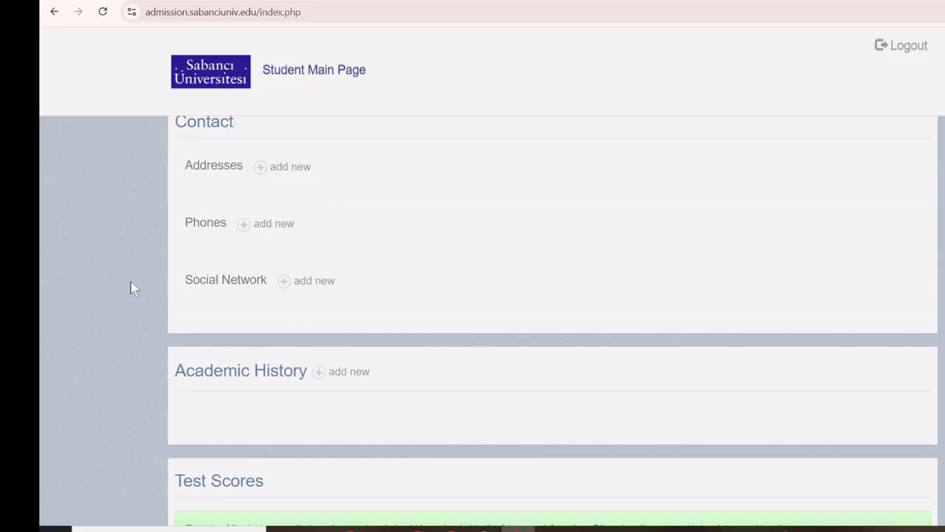
scroll(101, 333, "down", 1)
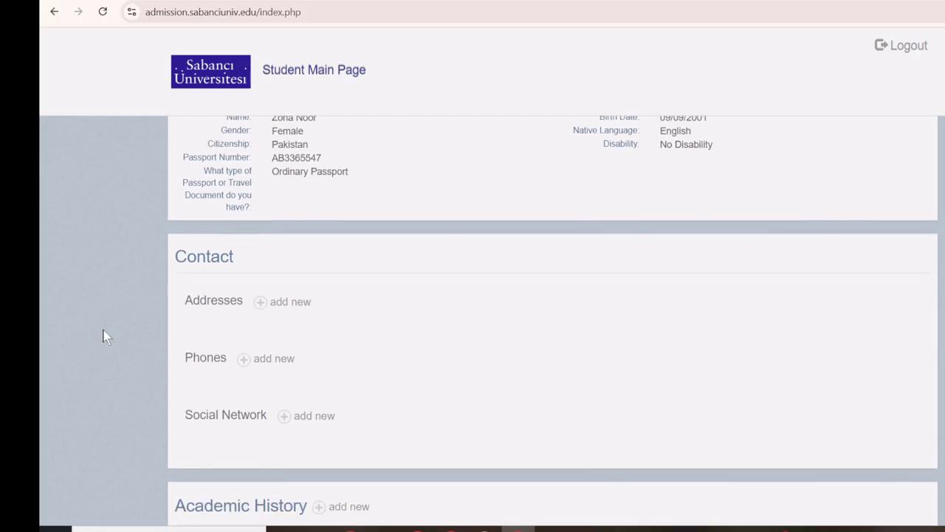
left_click(274, 358)
Save a Home phone with country code 92 and the phone number.
scroll(310, 358, "down", 1)
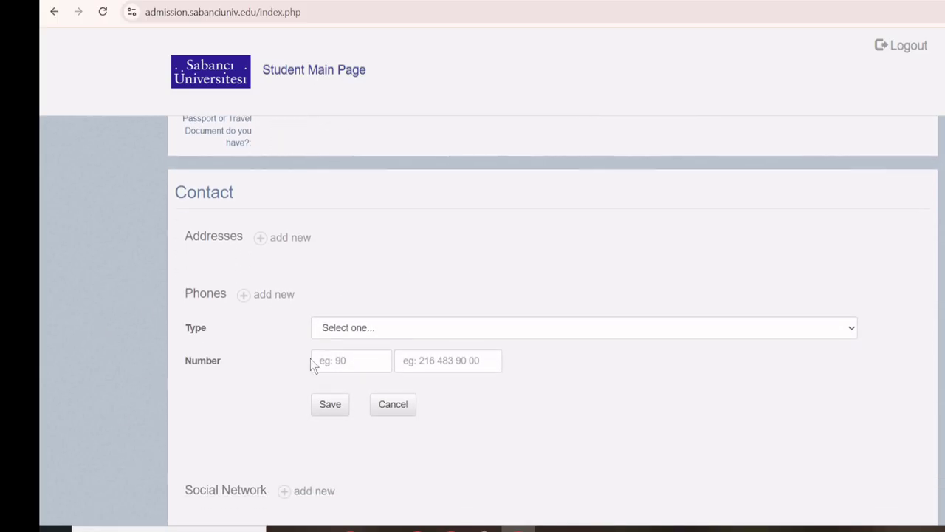
left_click(370, 331)
left_click(356, 376)
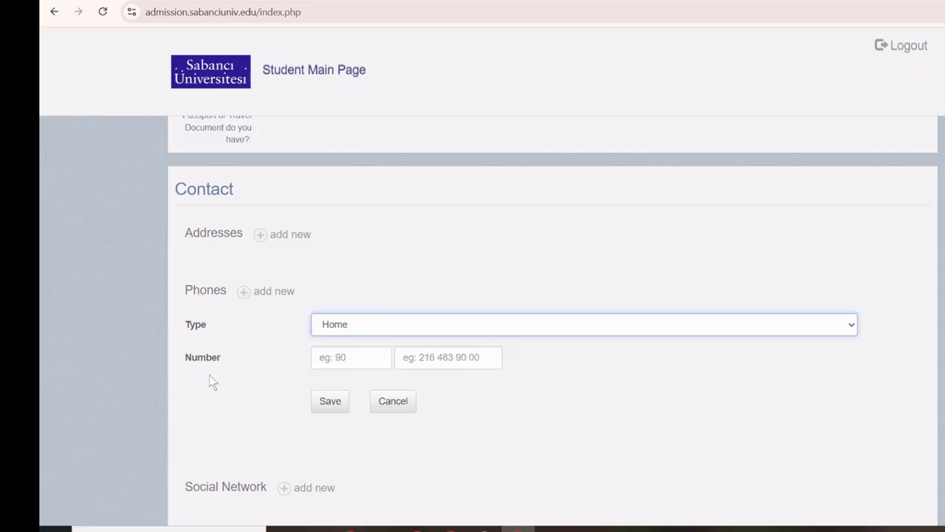
left_click(373, 361)
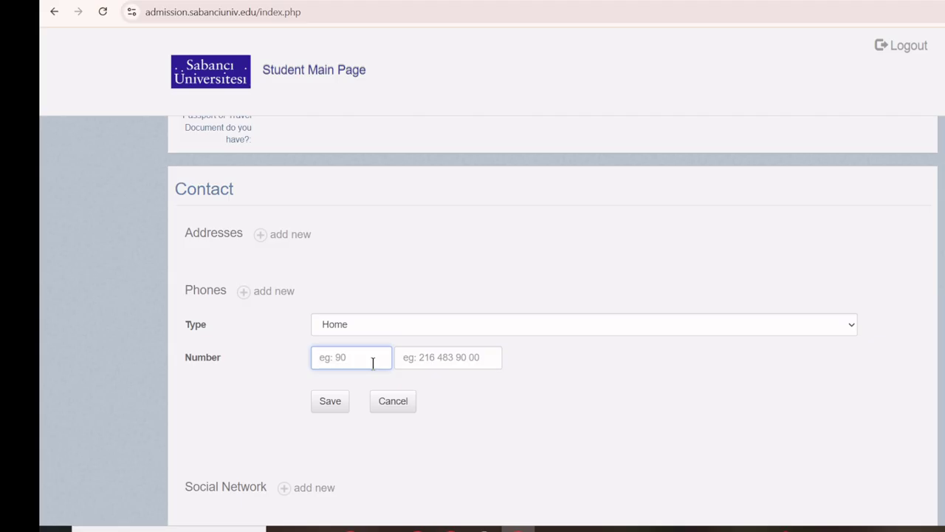
left_click(439, 362)
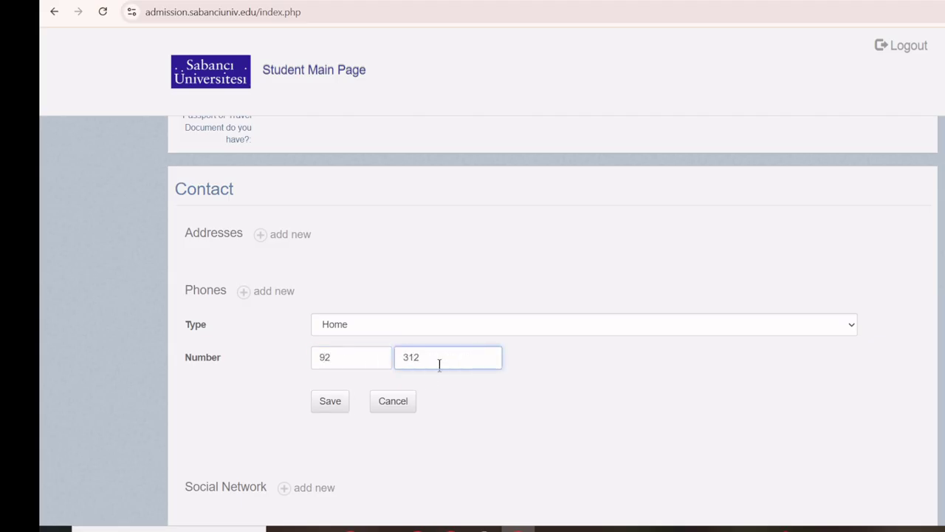
left_click(309, 408)
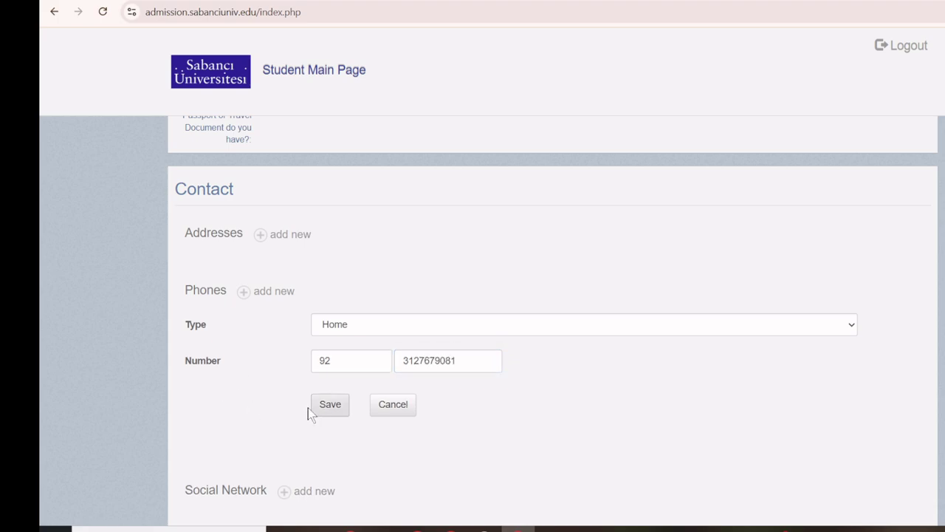
scroll(99, 350, "down", 3)
scroll(98, 350, "down", 2)
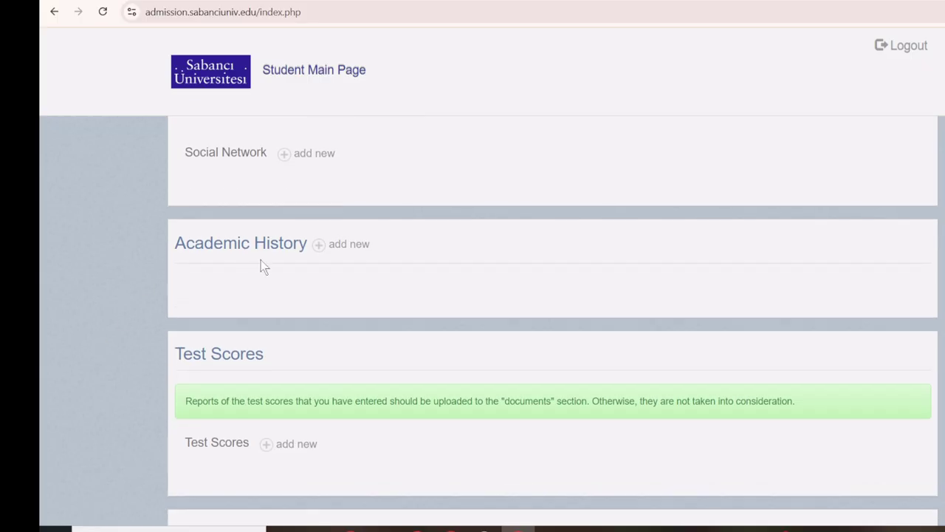
Start a new academic entry: Bachelor of Arts at Quaid Azam University, major IT.
left_click(319, 245)
scroll(88, 256, "down", 1)
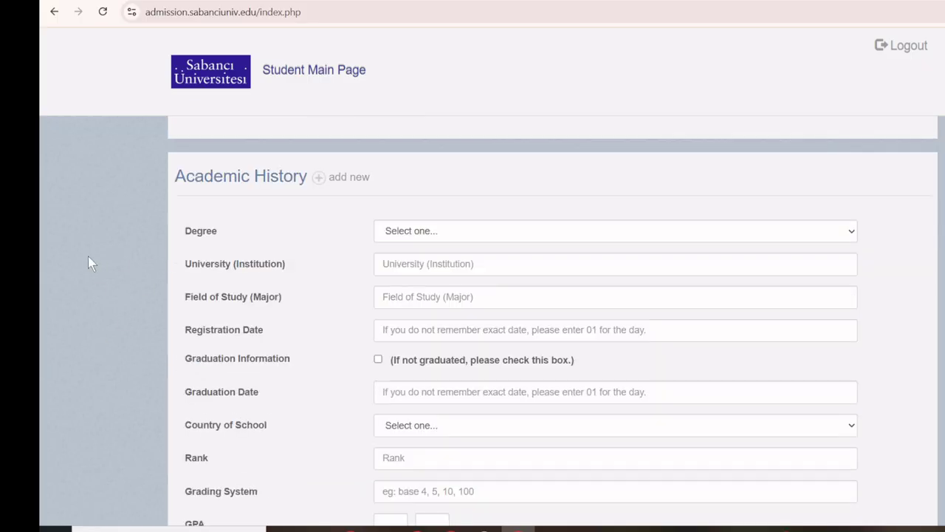
scroll(99, 255, "up", 1)
scroll(98, 255, "down", 1)
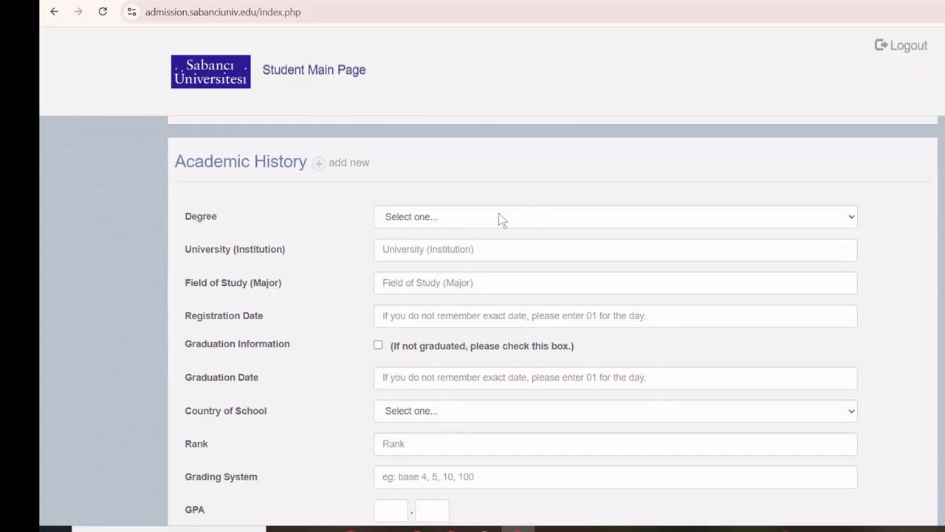
left_click(499, 214)
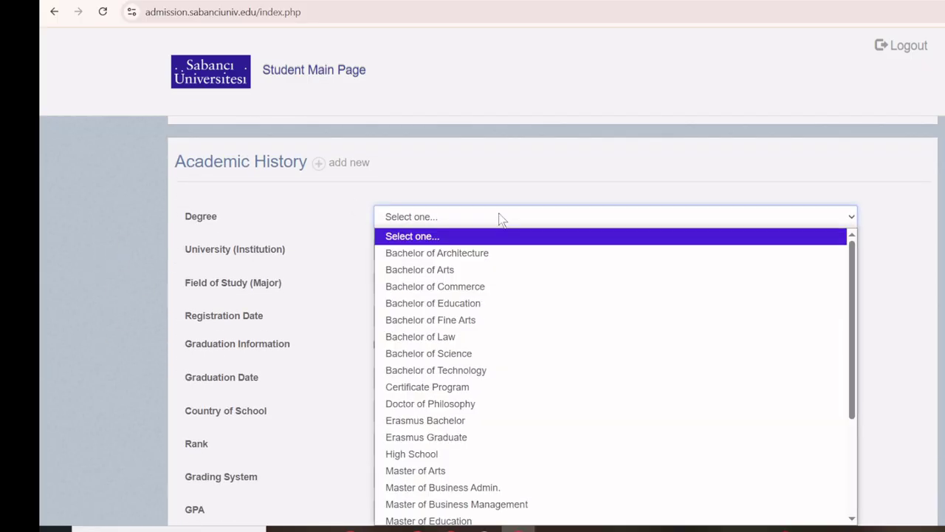
left_click(486, 271)
left_click(455, 251)
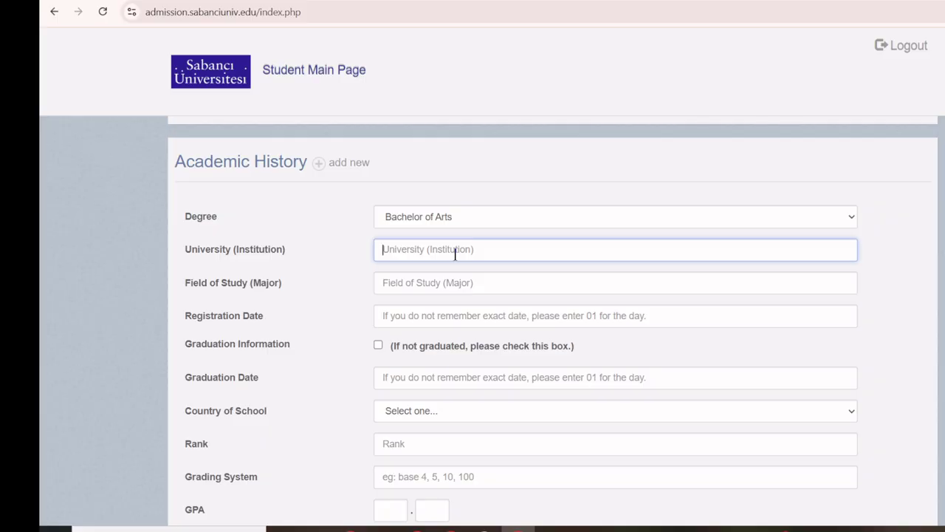
type("Quaid")
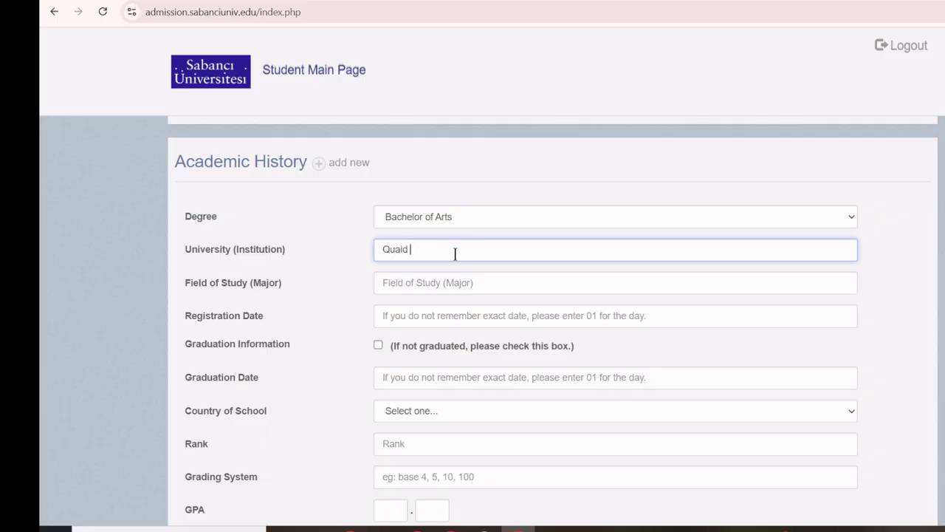
type(" Azam University")
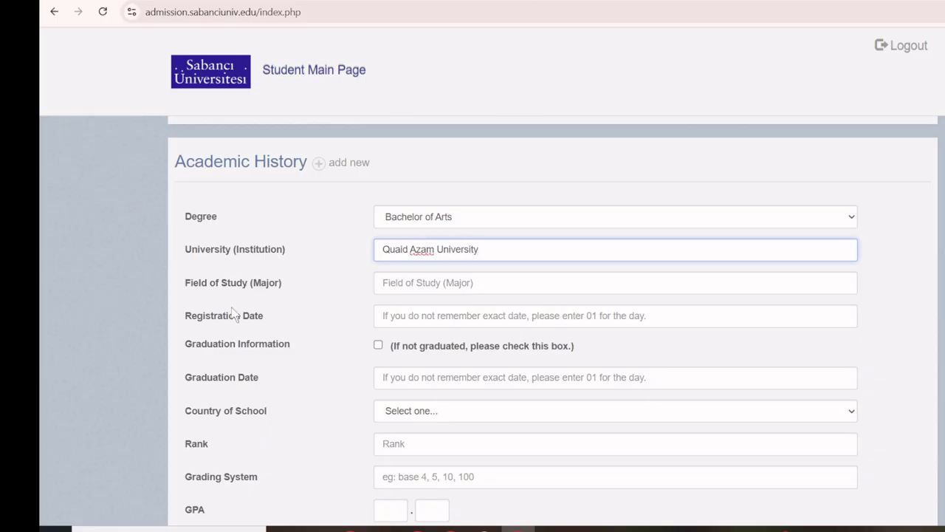
left_click(460, 288)
type("IT")
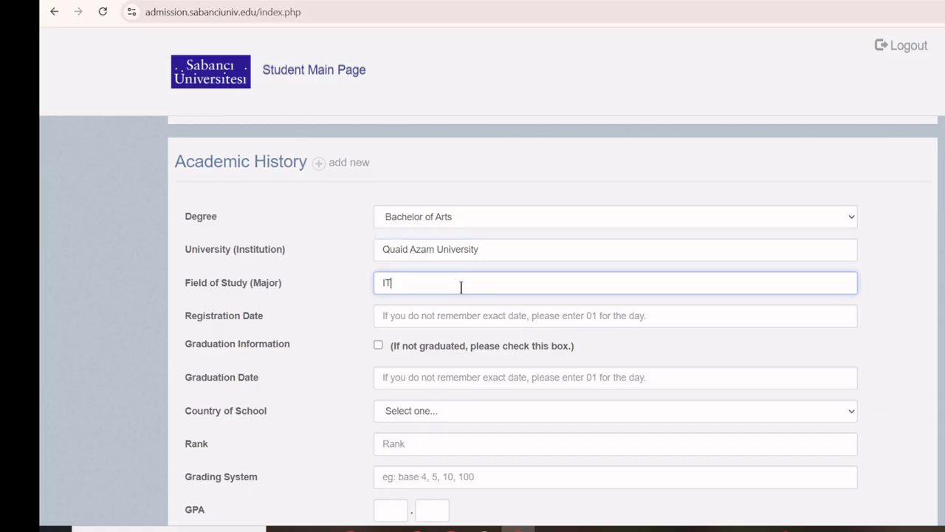
Set the registration date to 17 May 2023 and graduation to 6 May 2025.
left_click(469, 319)
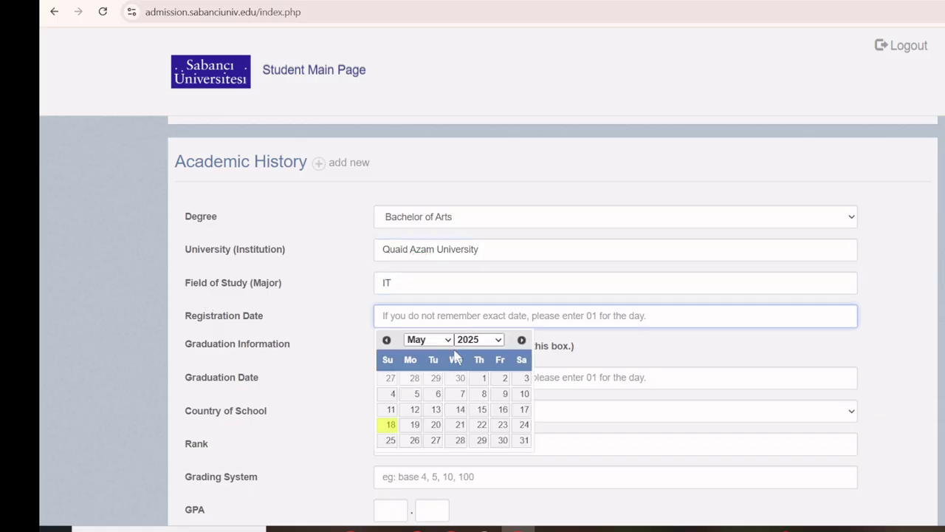
left_click(462, 341)
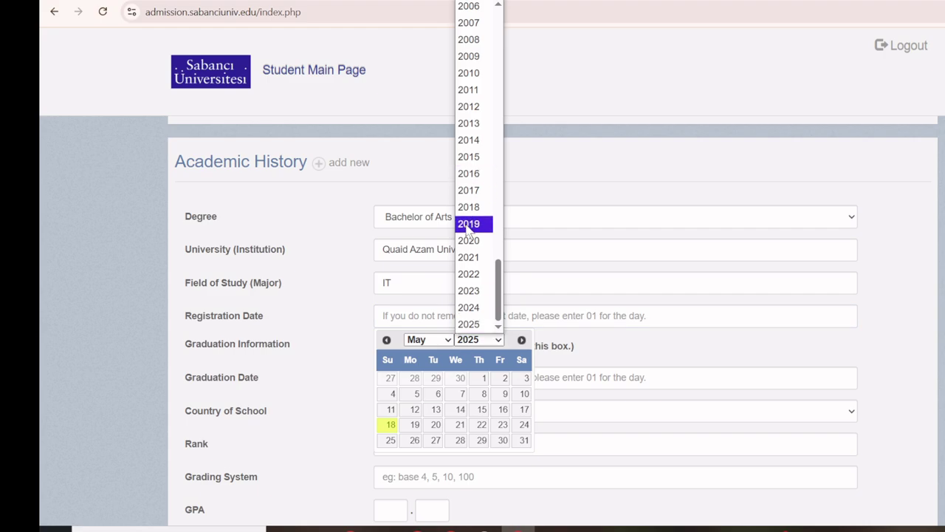
left_click(469, 292)
left_click(460, 409)
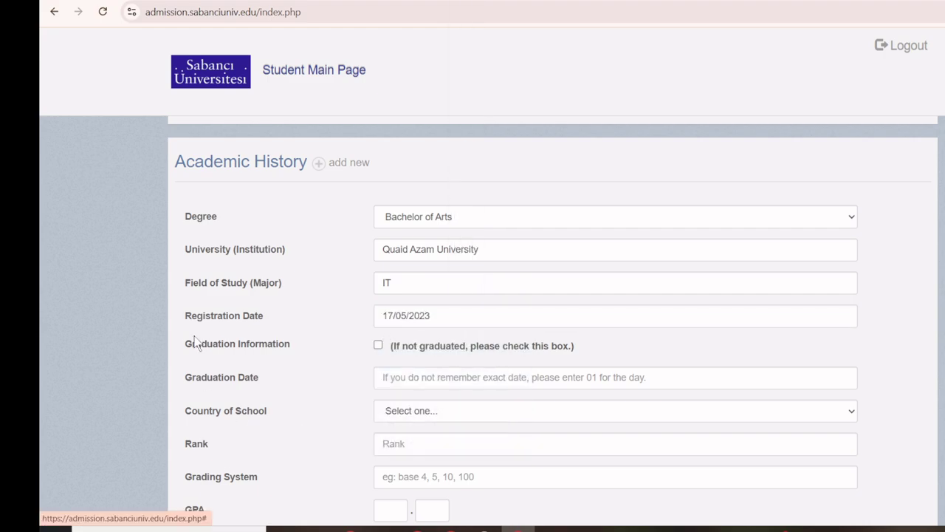
scroll(175, 292, "down", 1)
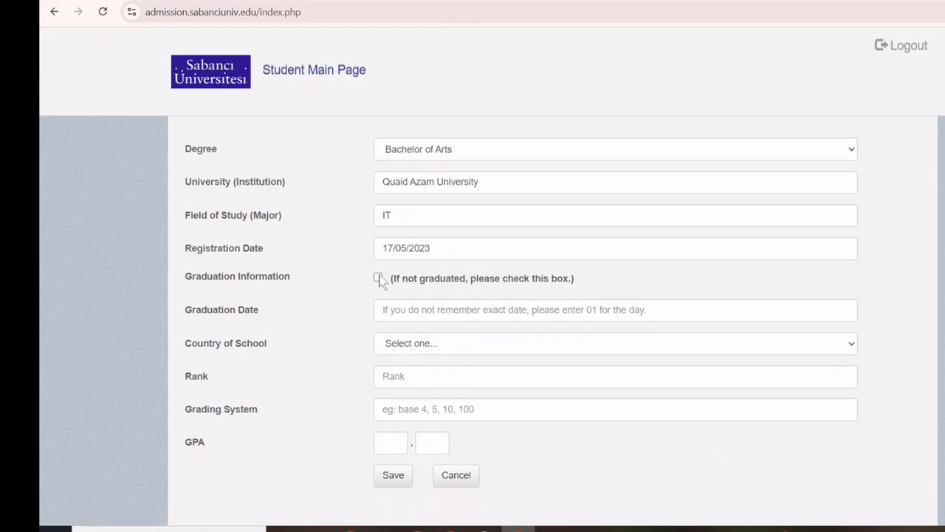
left_click(411, 312)
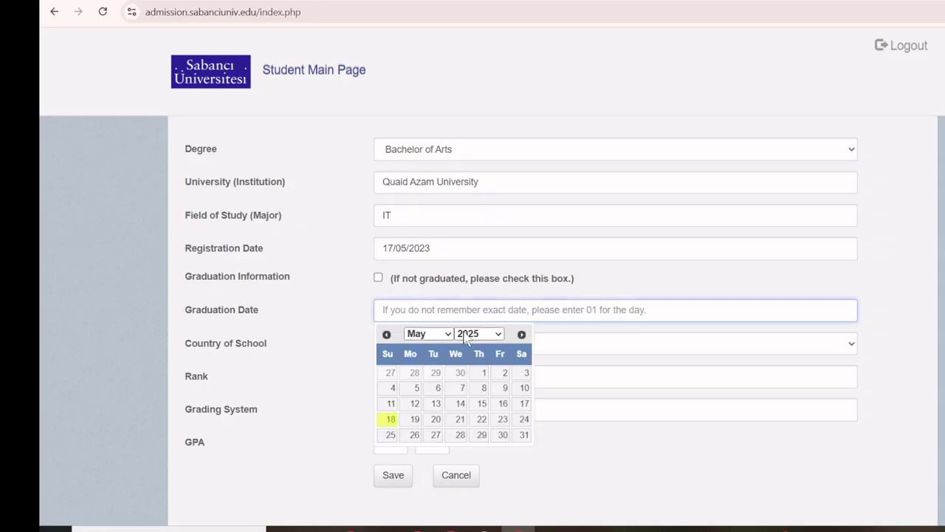
left_click(438, 387)
scroll(266, 362, "down", 1)
scroll(339, 321, "down", 1)
Set the school's country to Pakistan and city to Lahore.
left_click(404, 284)
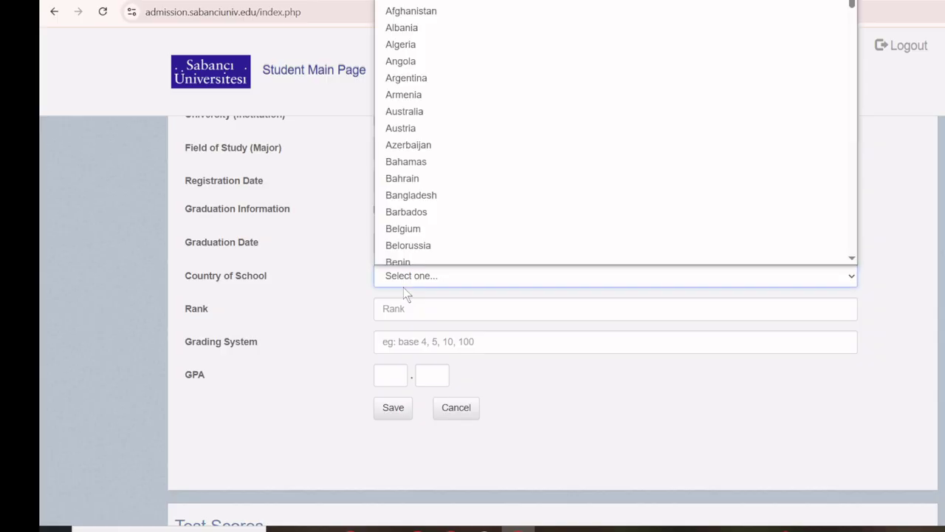
key("p")
key("Return")
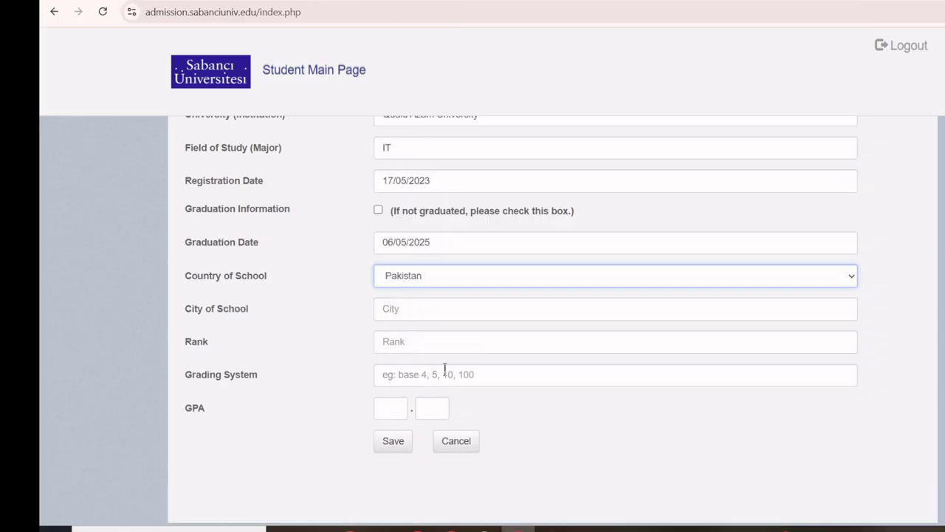
left_click(430, 306)
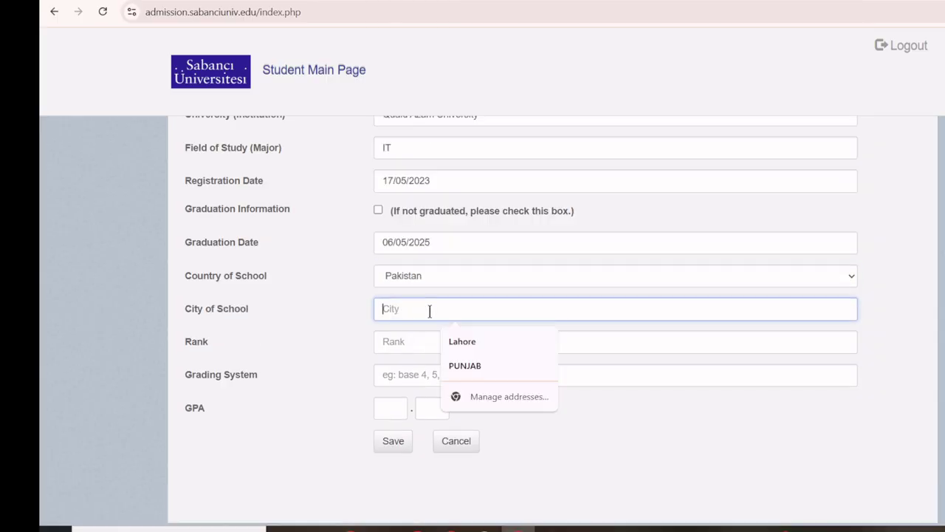
left_click(481, 353)
Enter grading system 4 and GPA 3.50, then save the entry.
left_click(390, 339)
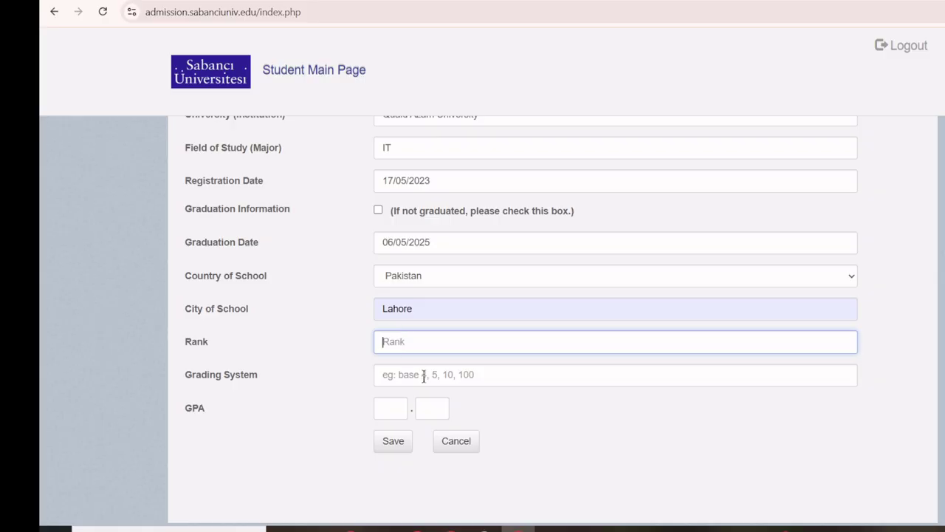
left_click(424, 376)
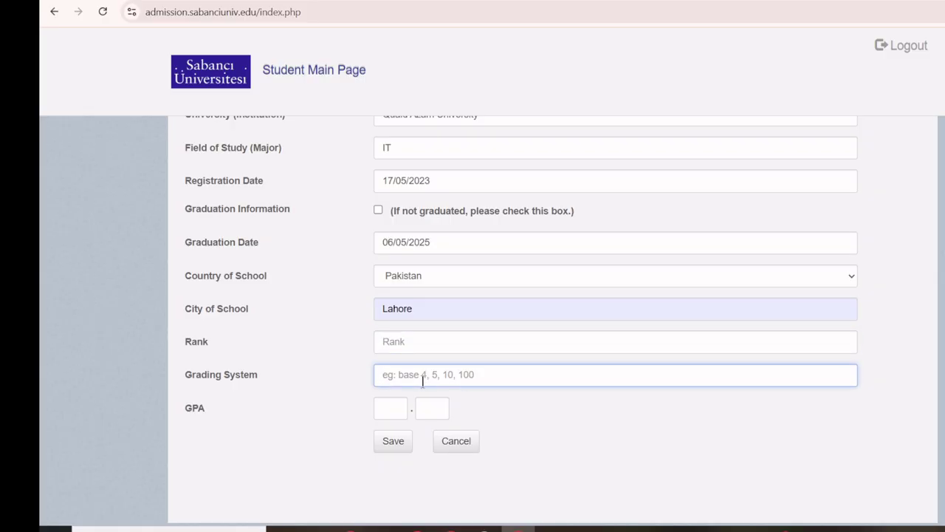
type("4")
left_click(403, 410)
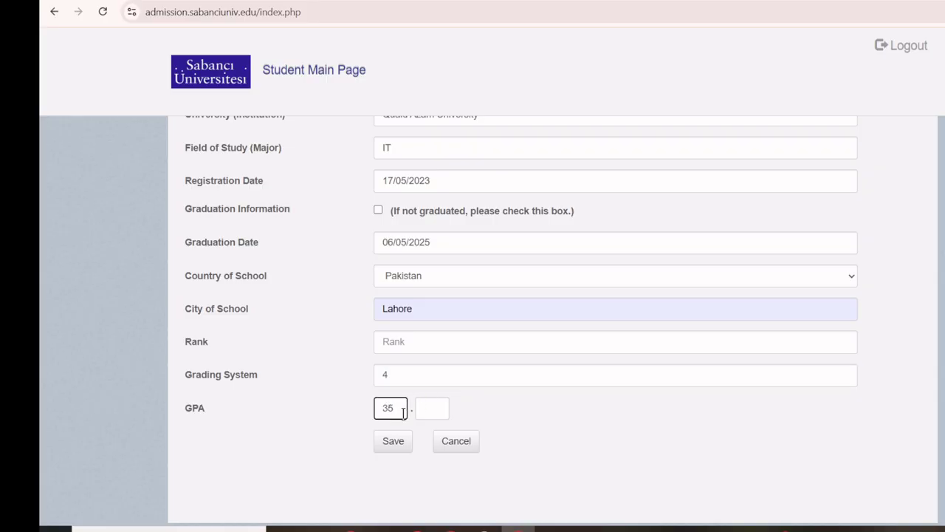
key("BackSpace")
left_click(443, 415)
type("5")
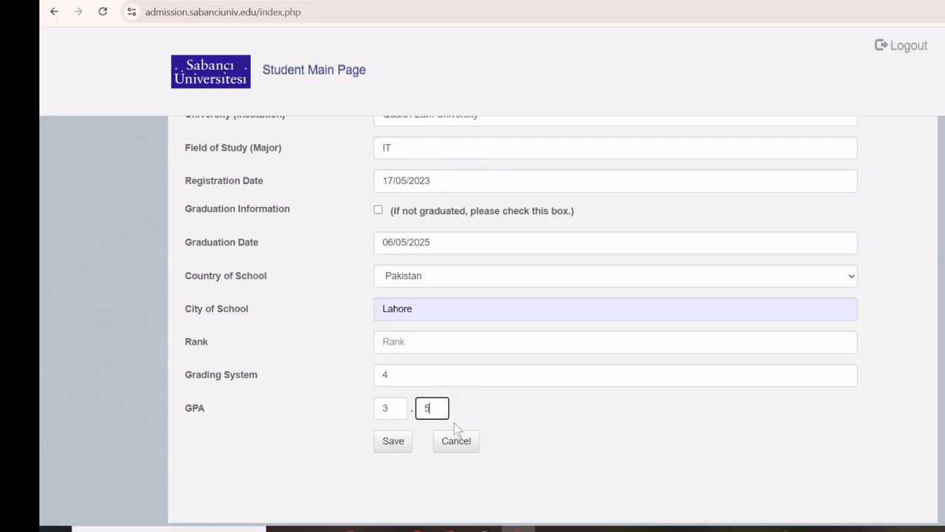
type("0")
left_click(395, 443)
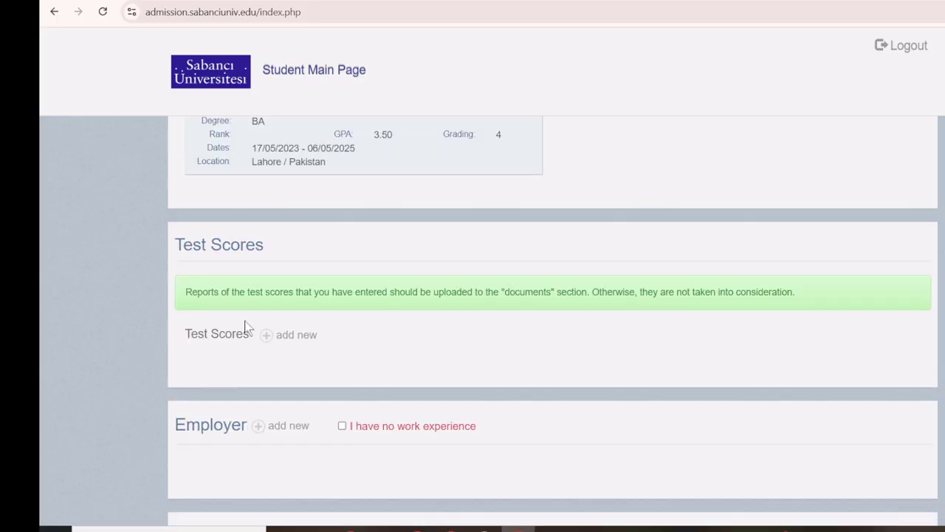
Open a blank Test Scores entry form.
scroll(171, 327, "up", 2)
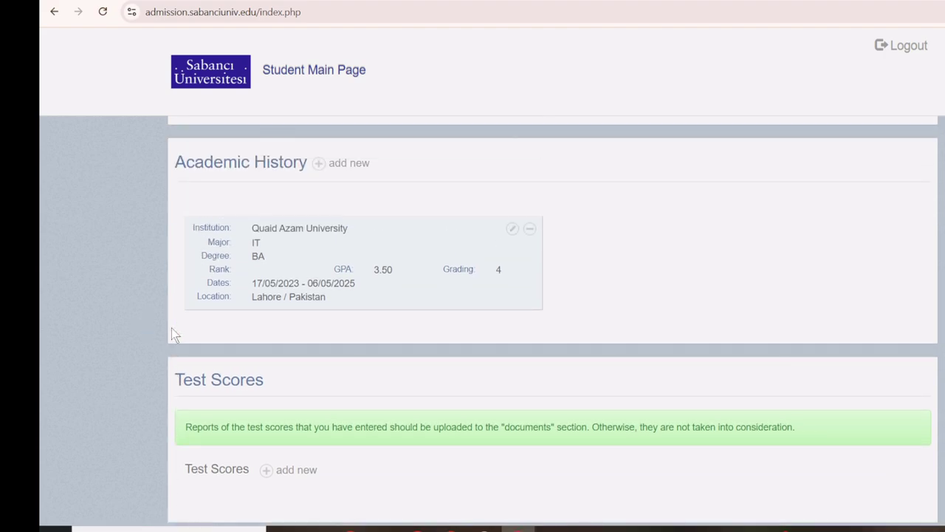
scroll(172, 328, "down", 2)
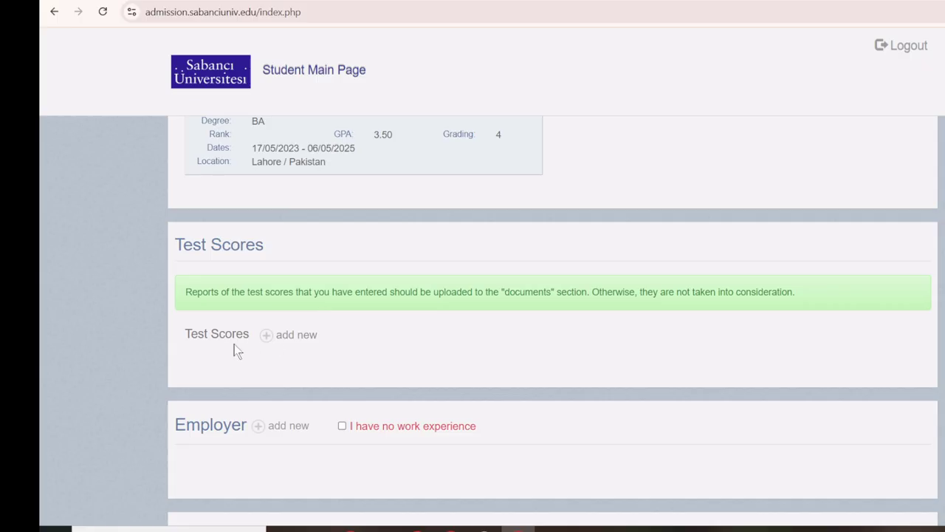
left_click(268, 336)
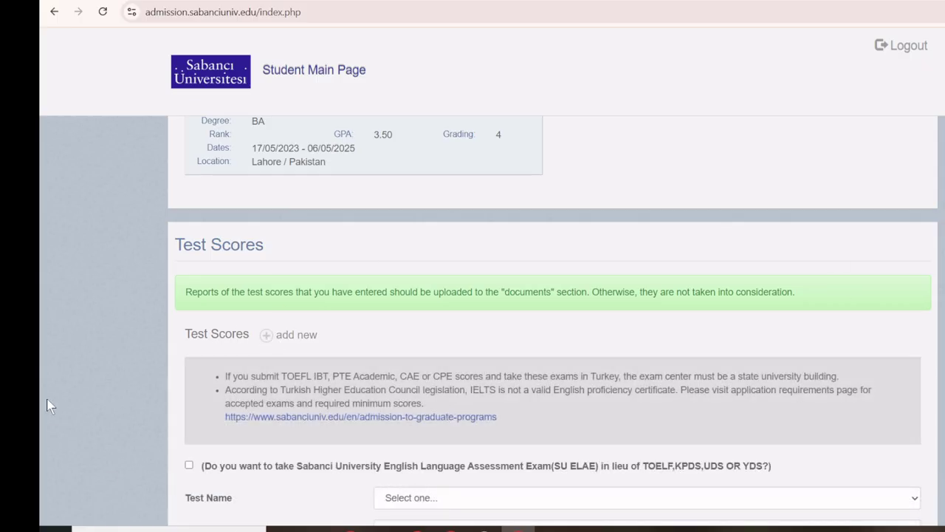
Look over the test name list and the note about TOEFL exam centres.
scroll(51, 379, "down", 3)
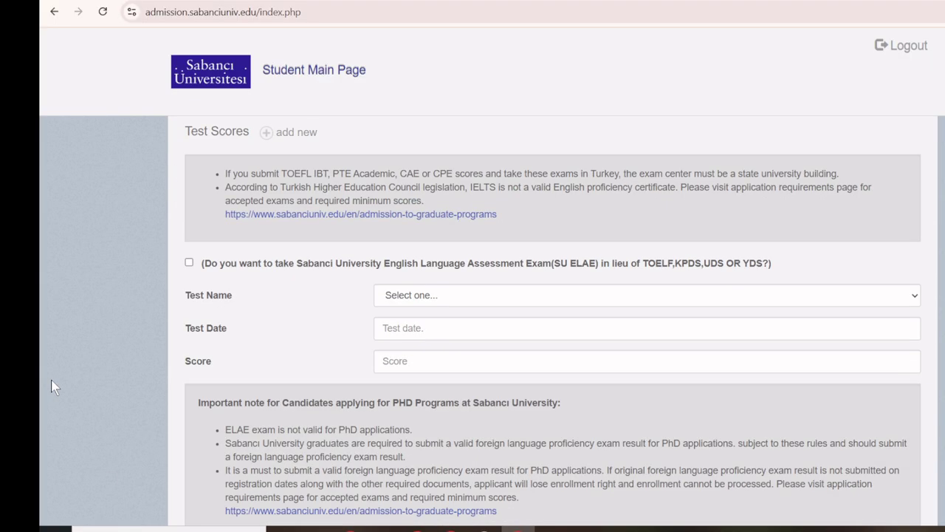
left_click(512, 296)
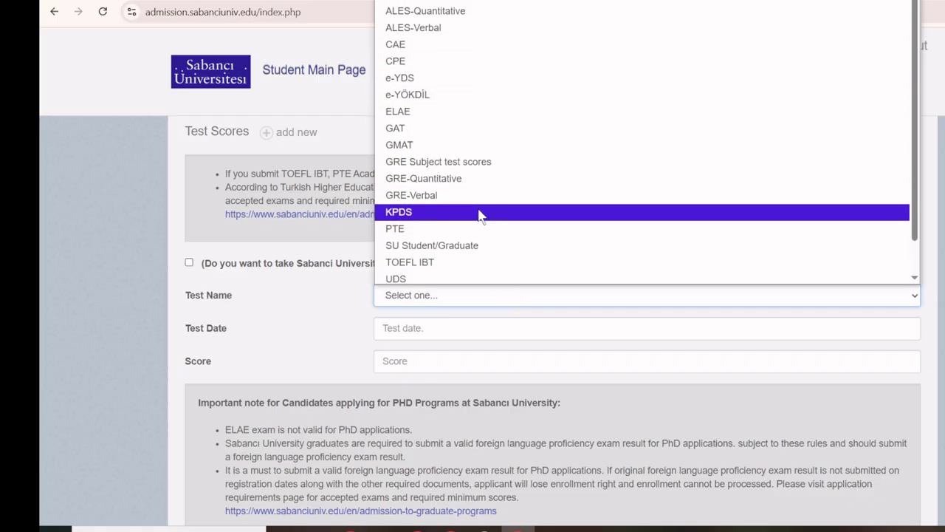
left_click(132, 225)
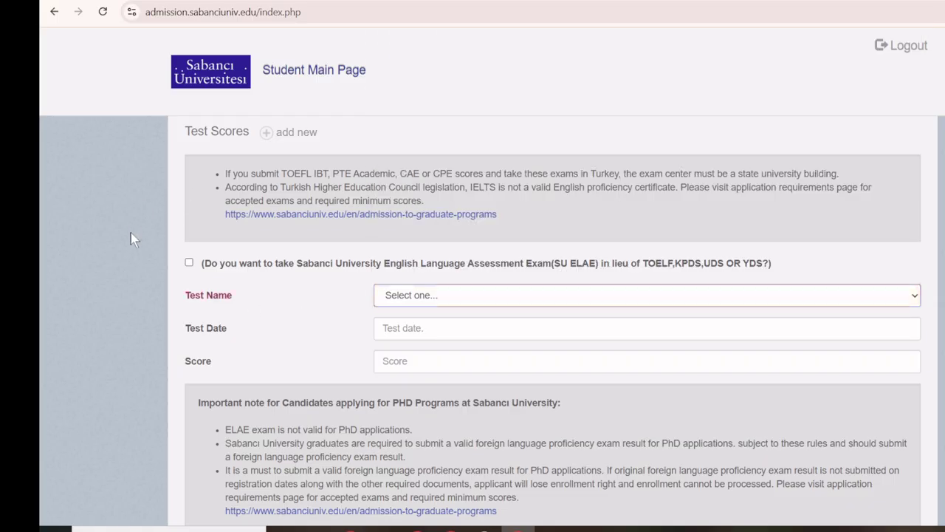
scroll(128, 239, "up", 2)
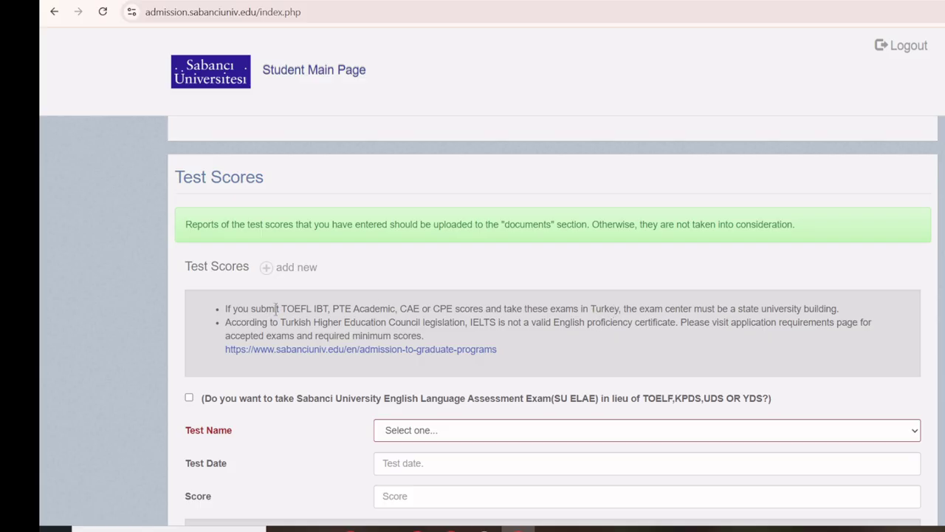
left_click_drag(277, 310, 847, 316)
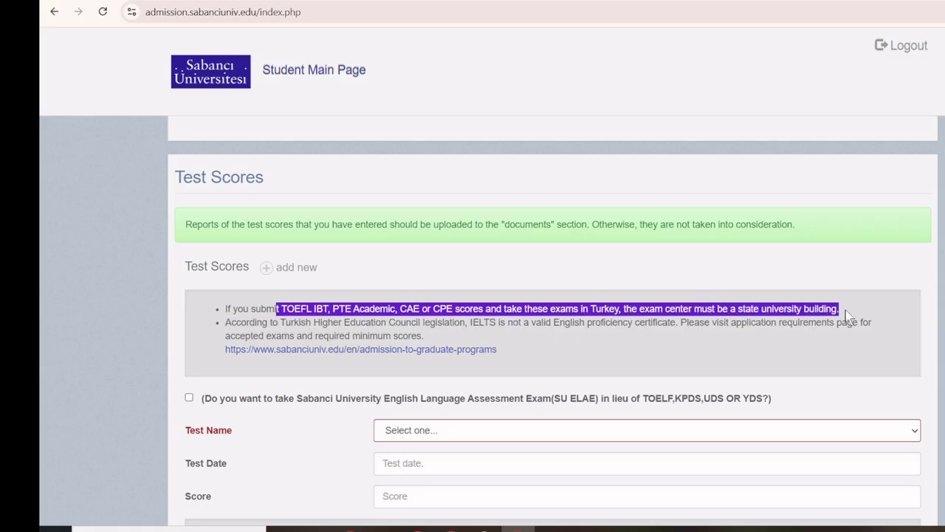
scroll(714, 299, "down", 2)
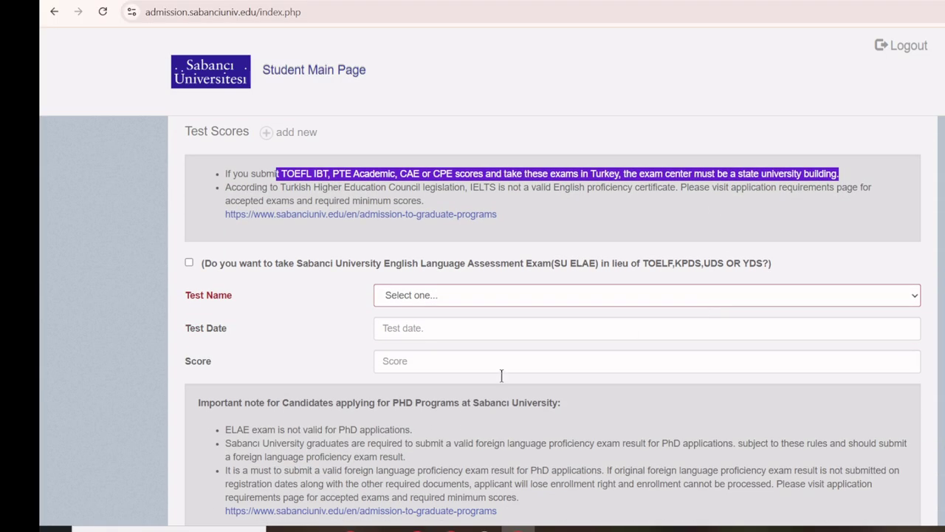
Enter a TOEFL IBT score of 90 dated 05/05/2025.
left_click(473, 297)
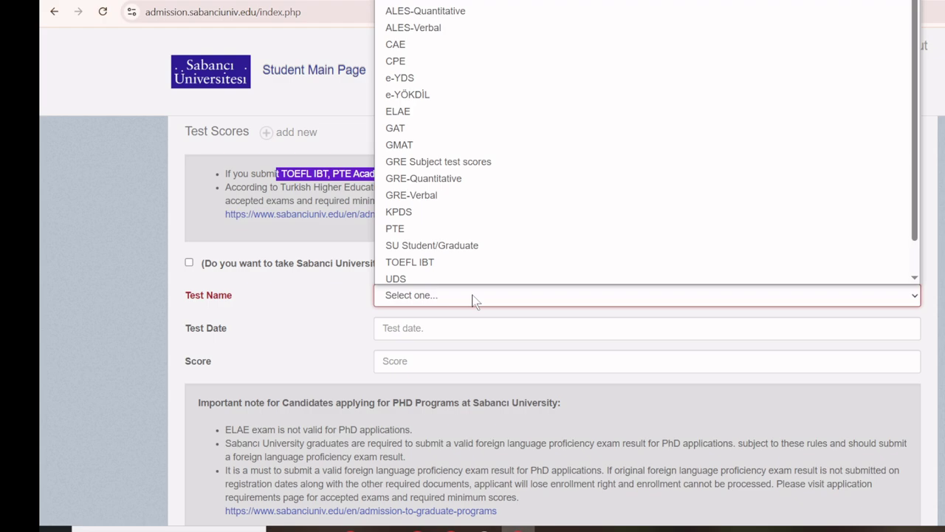
scroll(440, 247, "down", 1)
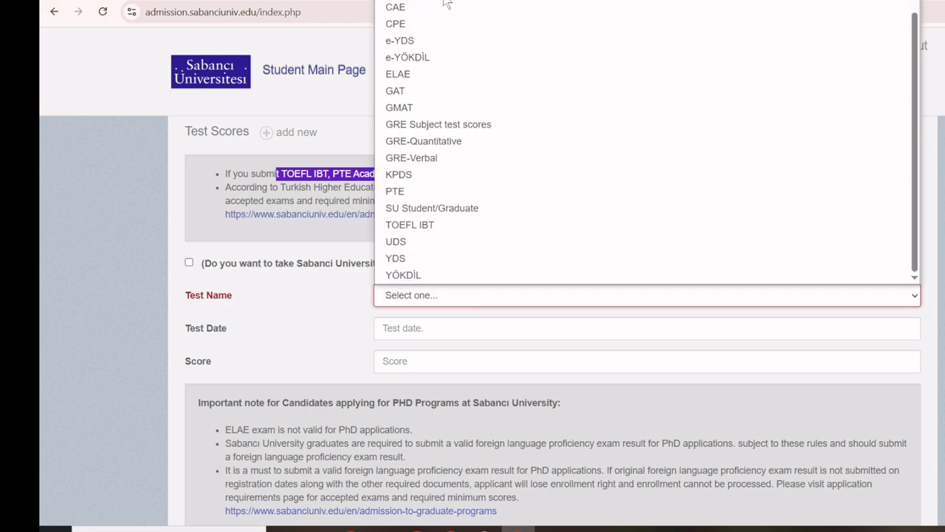
left_click(449, 229)
left_click(442, 320)
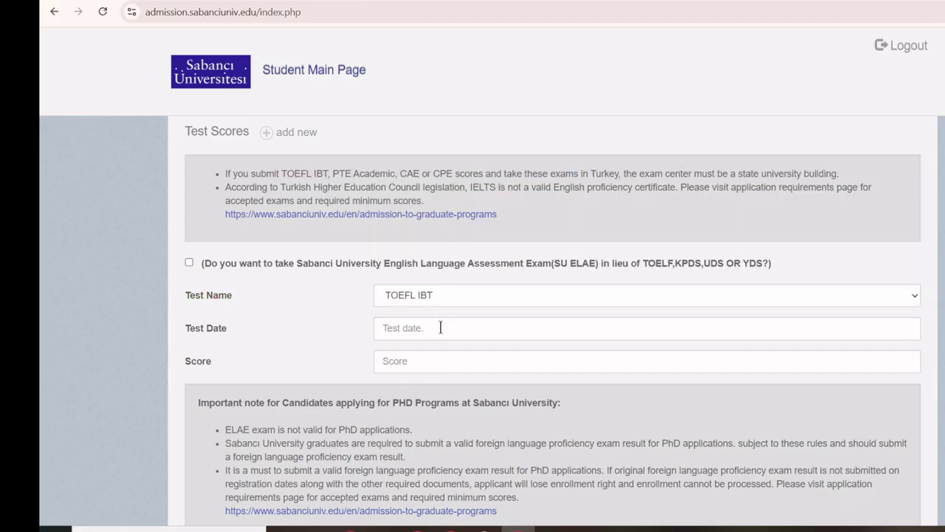
left_click(440, 327)
left_click(411, 405)
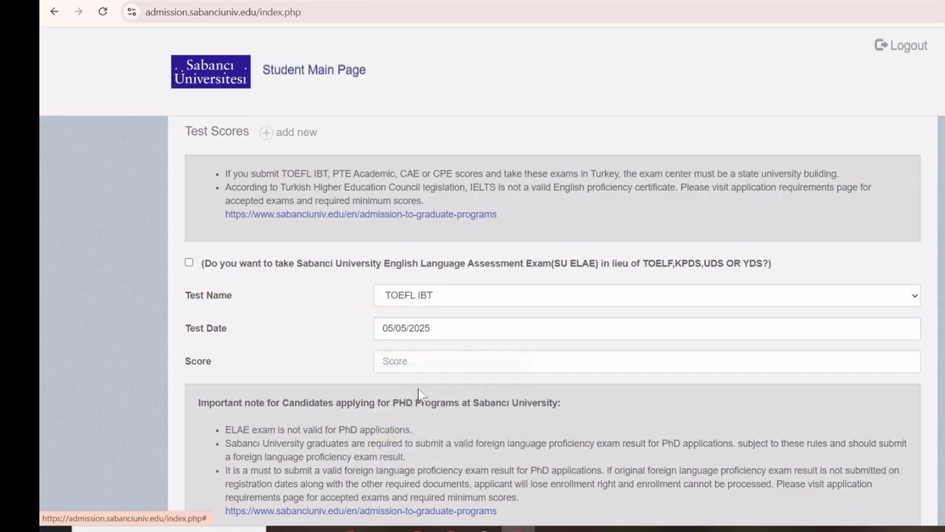
left_click(418, 363)
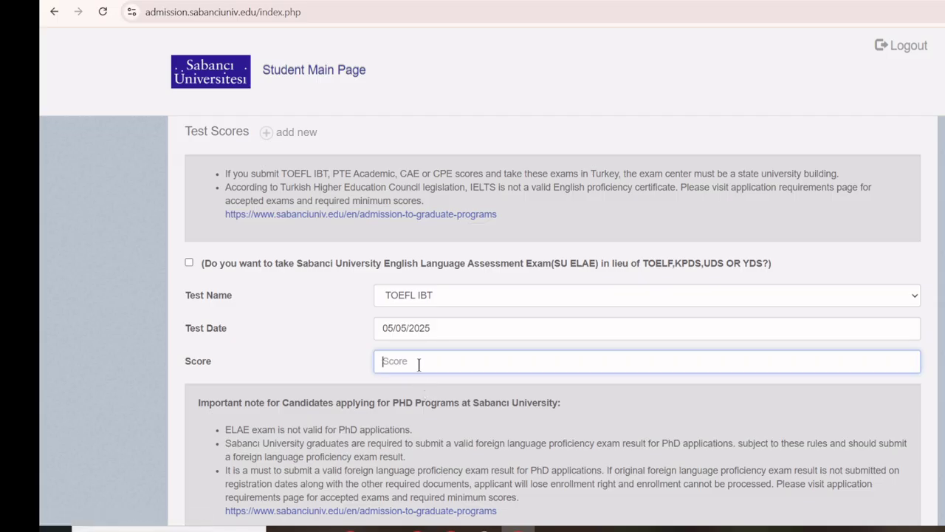
type("90")
left_click(277, 364)
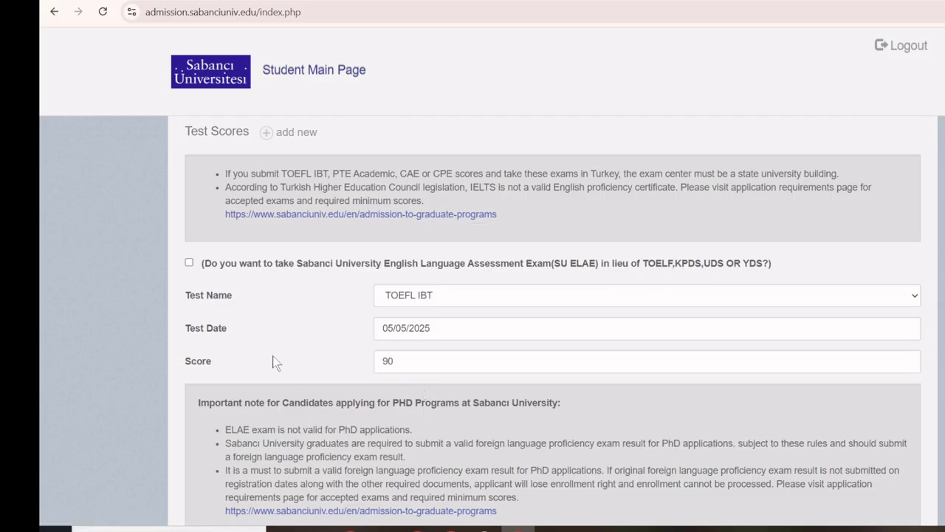
Declare no work experience and start a new Documents entry.
scroll(222, 347, "down", 3)
scroll(144, 361, "down", 3)
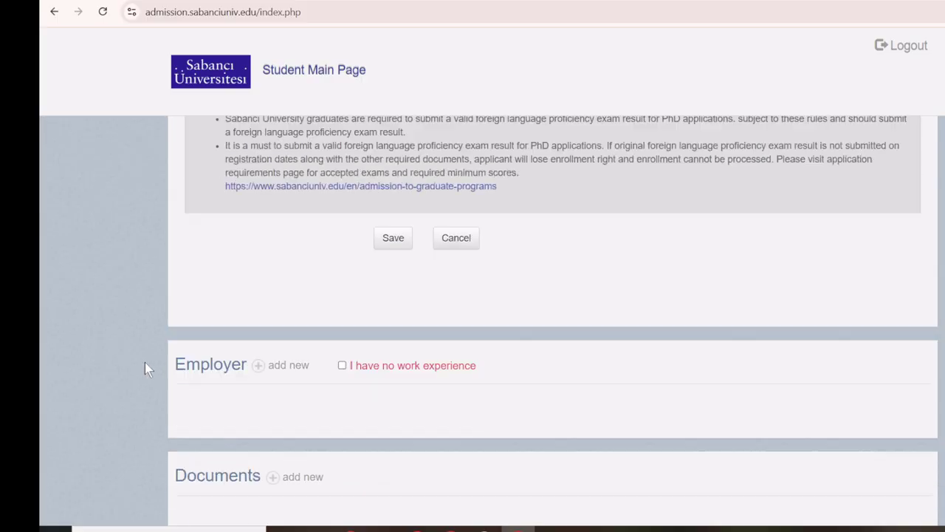
left_click(343, 294)
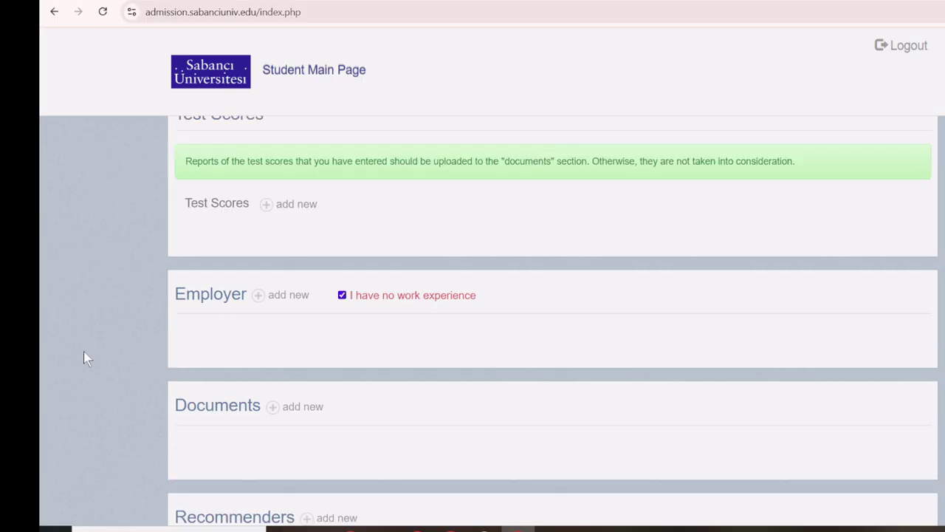
scroll(84, 353, "down", 2)
left_click(278, 273)
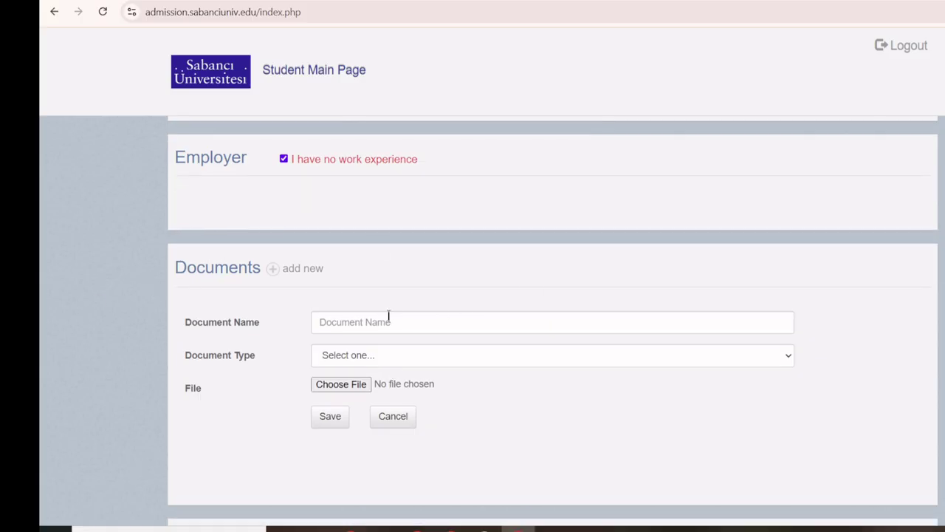
left_click(388, 323)
Set the new document's type to CV and name it 'cv'.
left_click(391, 359)
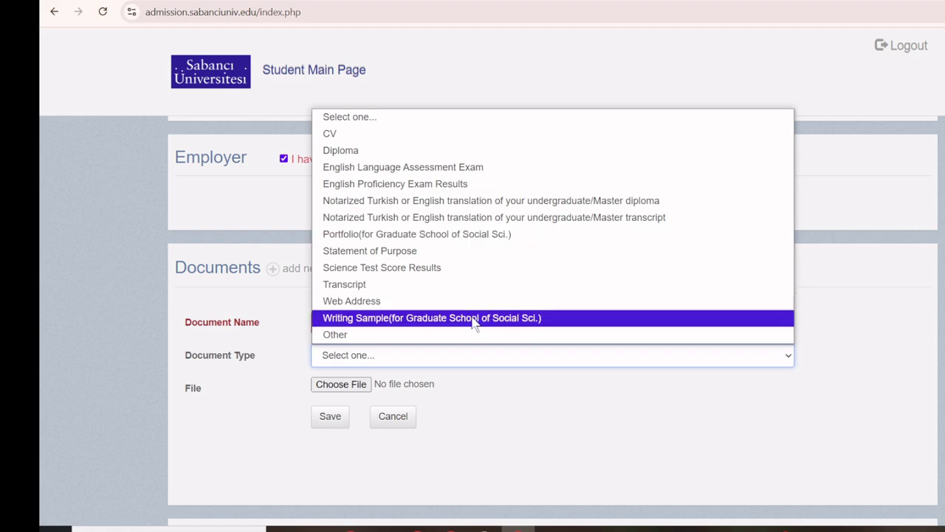
left_click(369, 134)
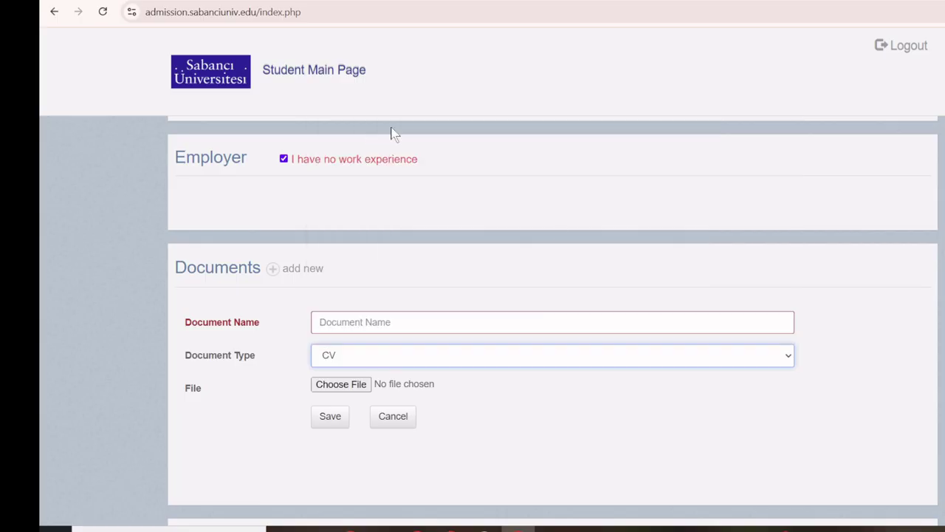
left_click(357, 323)
type("cv")
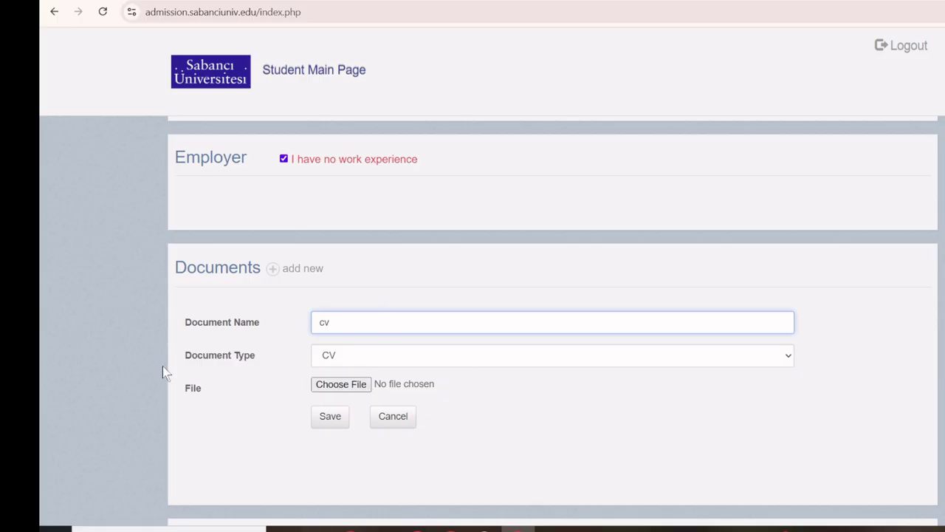
scroll(197, 308, "down", 3)
scroll(197, 303, "down", 1)
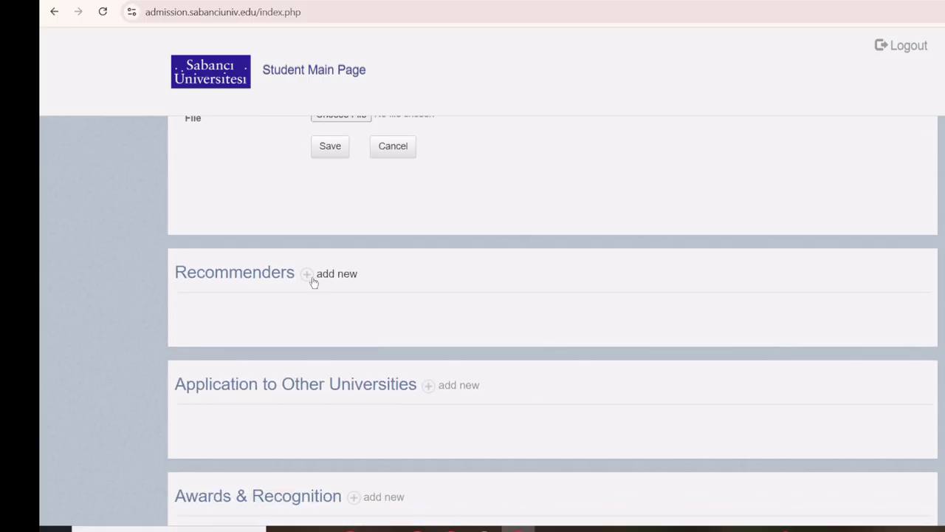
Open a new recommender entry and try its Title, Name and Sector fields, leaving them empty.
left_click(312, 280)
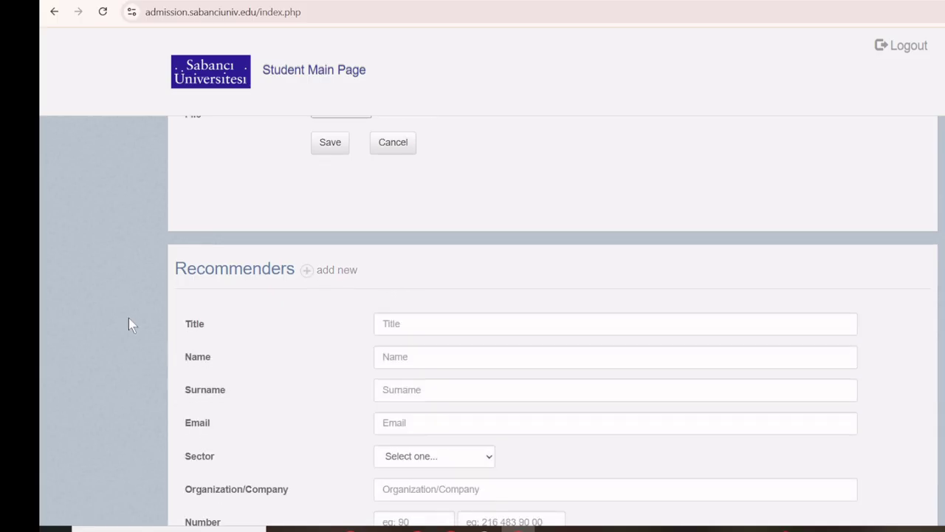
scroll(131, 323, "down", 2)
left_click(463, 192)
left_click(447, 225)
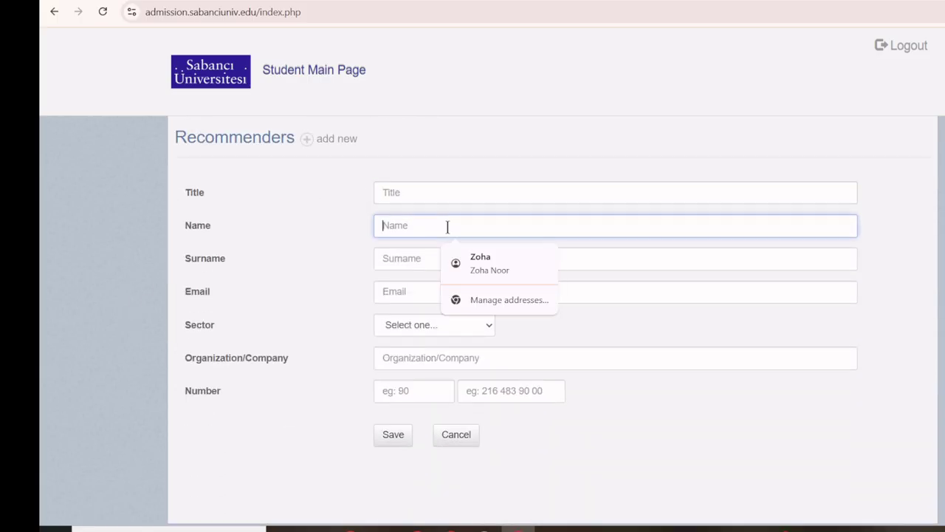
left_click(301, 255)
scroll(306, 258, "down", 1)
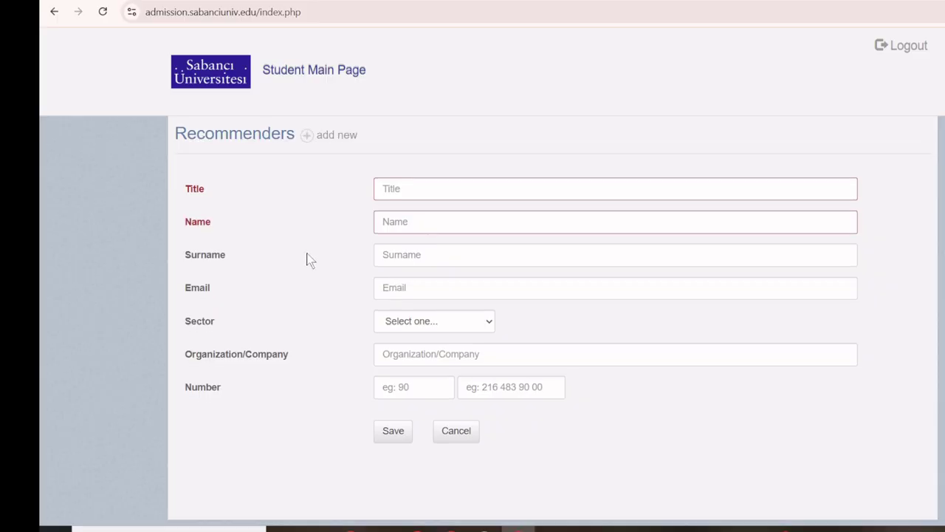
left_click(463, 262)
left_click(319, 276)
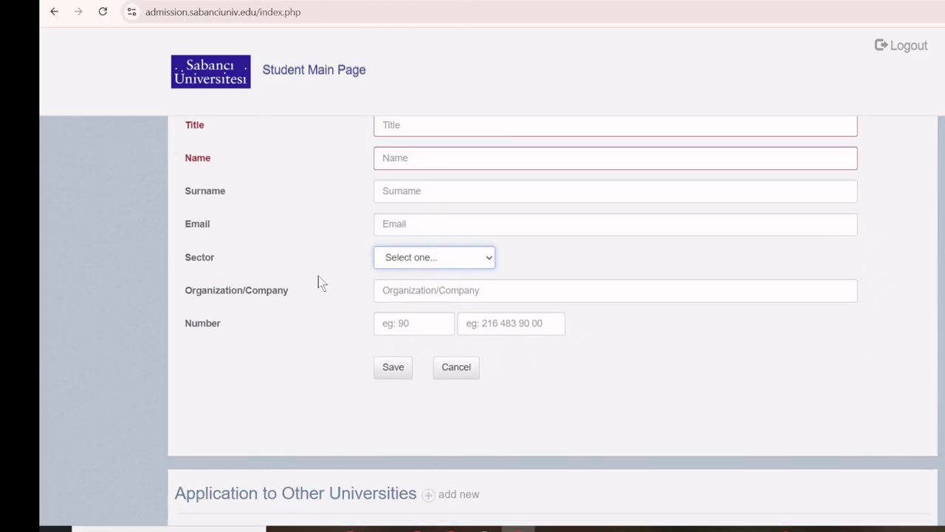
Open a blank Application to Other Universities entry form.
scroll(318, 277, "down", 3)
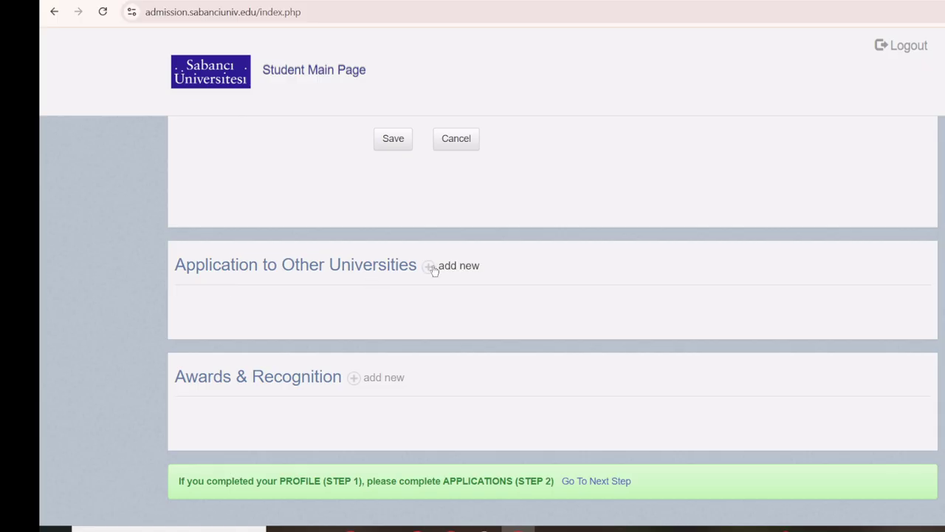
left_click(430, 267)
scroll(85, 275, "down", 1)
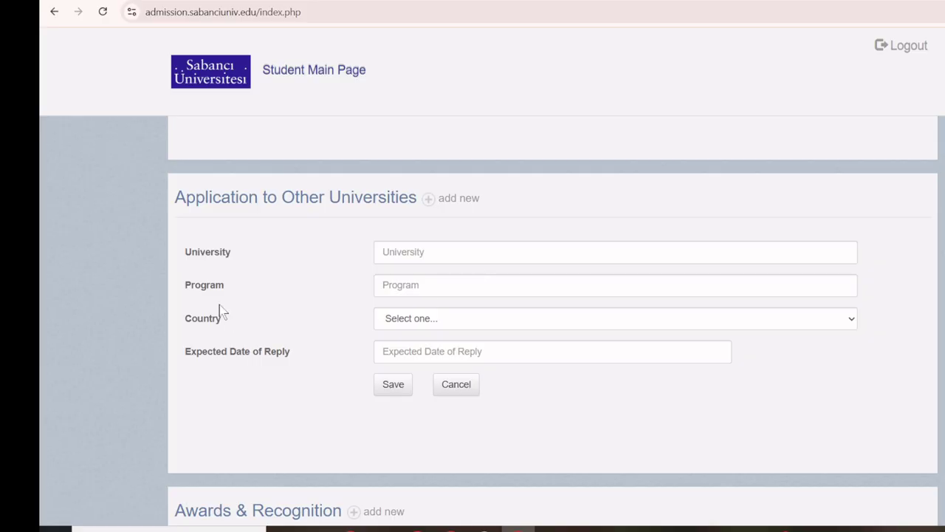
Add a new Awards & Recognition entry, showing the blank award, basis and date fields.
scroll(219, 310, "down", 2)
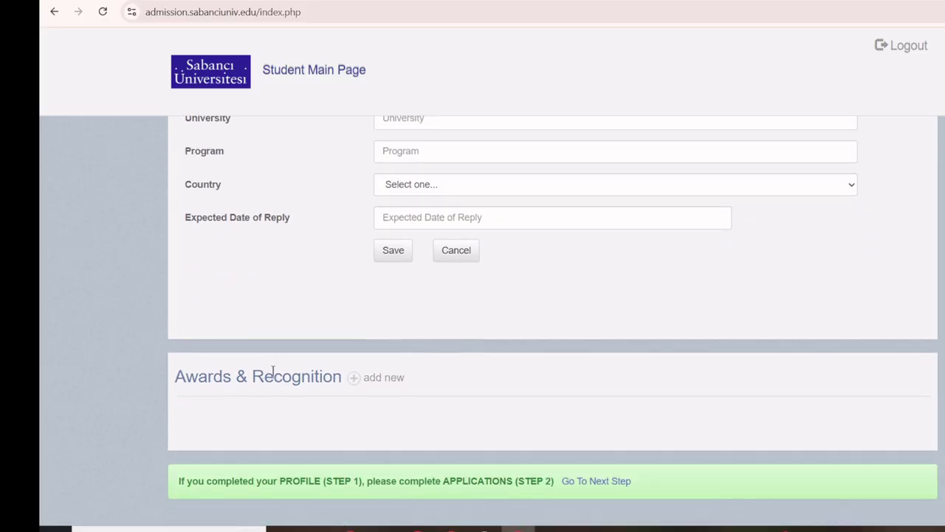
left_click(366, 378)
scroll(106, 344, "down", 3)
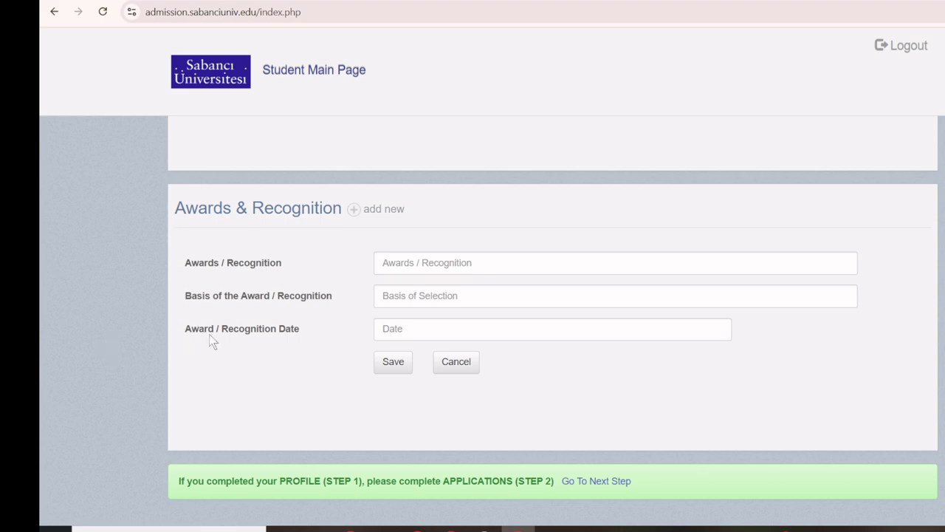
Glance at the Applications step, then return to the profile step.
scroll(222, 334, "up", 15)
scroll(222, 334, "up", 10)
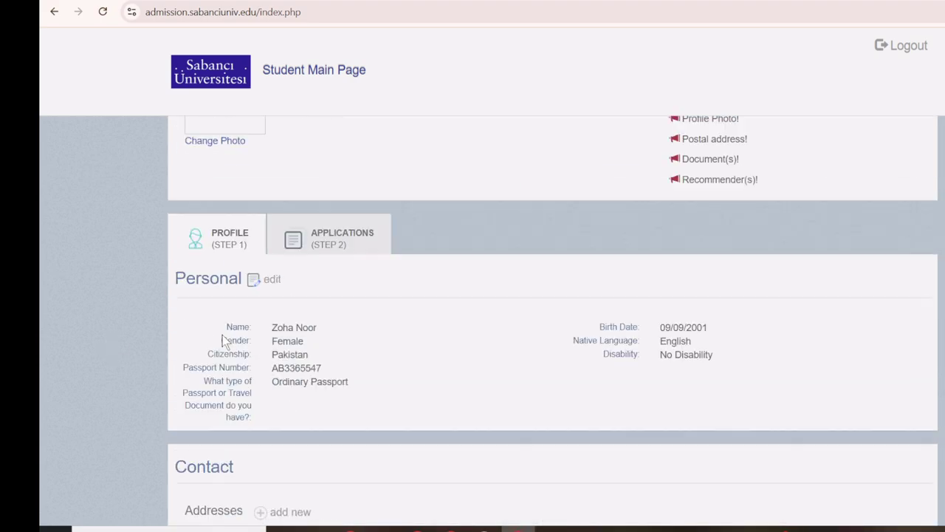
left_click(342, 320)
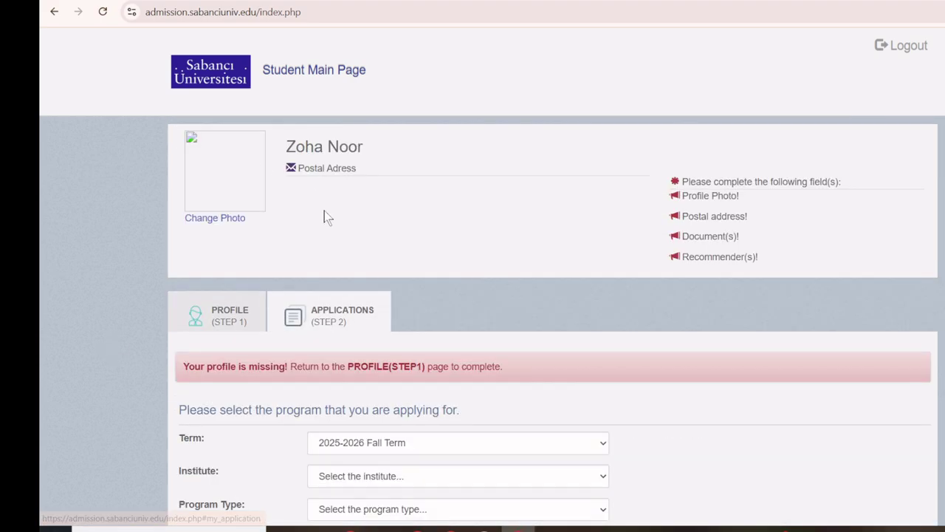
scroll(120, 290, "down", 2)
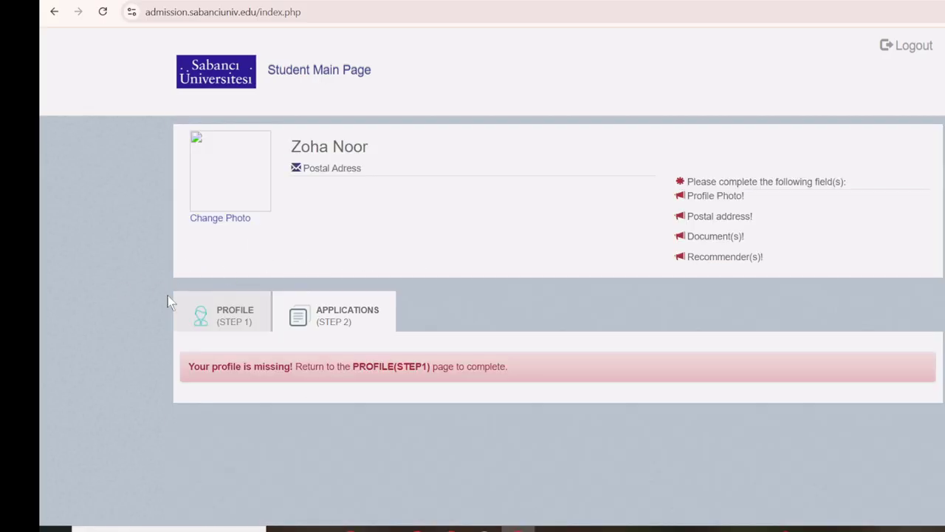
left_click(218, 310)
Review every completed profile section, then move to the Applications (Step 2) program selection form.
scroll(101, 300, "down", 4)
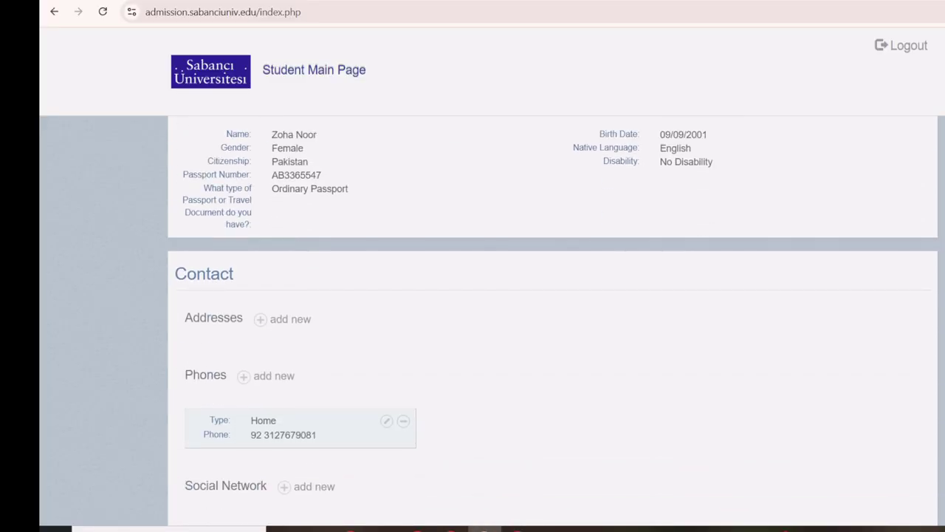
scroll(813, 339, "up", 3)
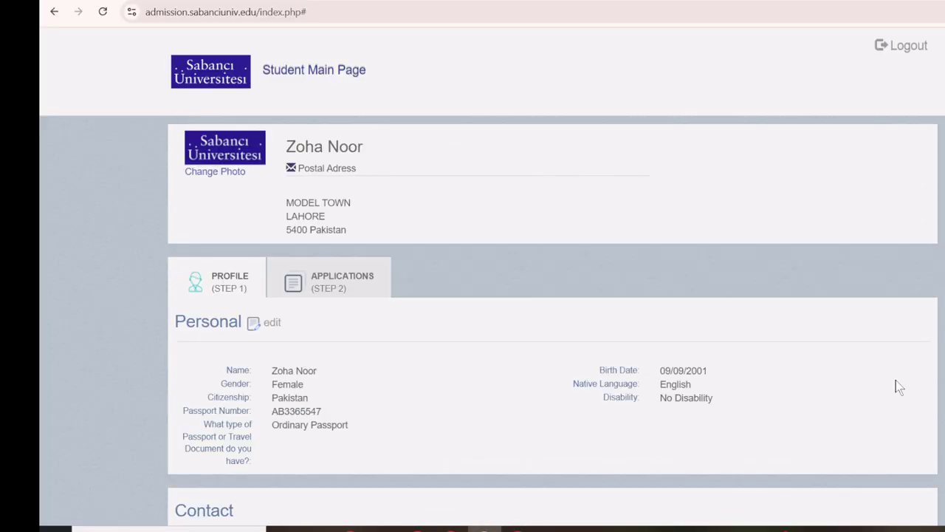
scroll(89, 297, "down", 2)
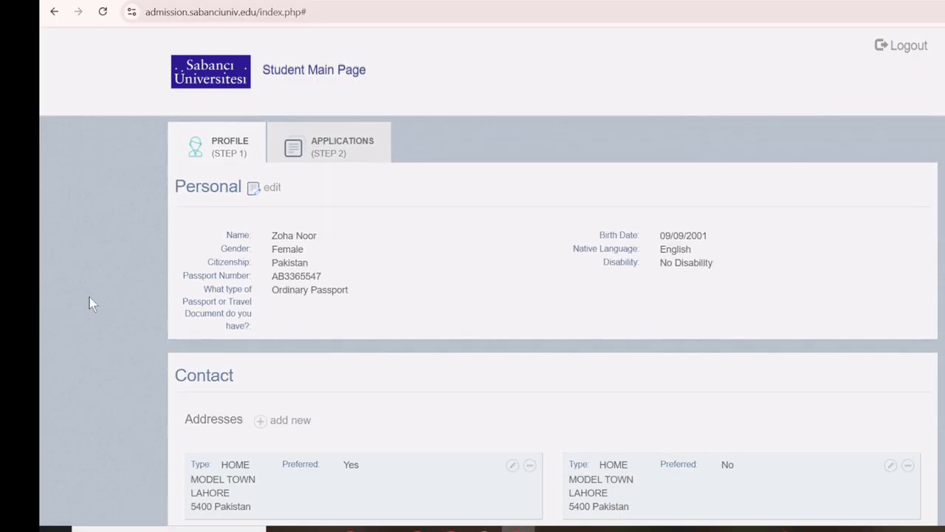
scroll(334, 347, "down", 2)
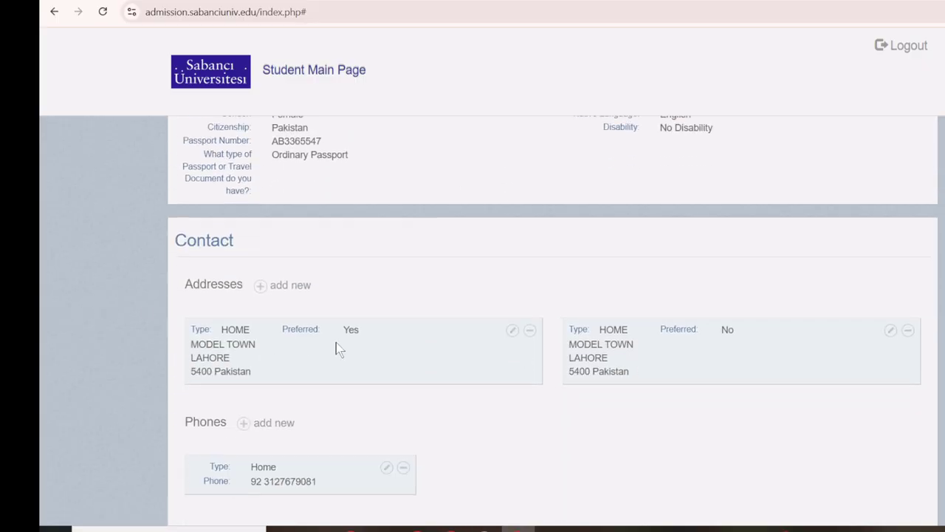
scroll(336, 347, "down", 4)
scroll(81, 352, "down", 6)
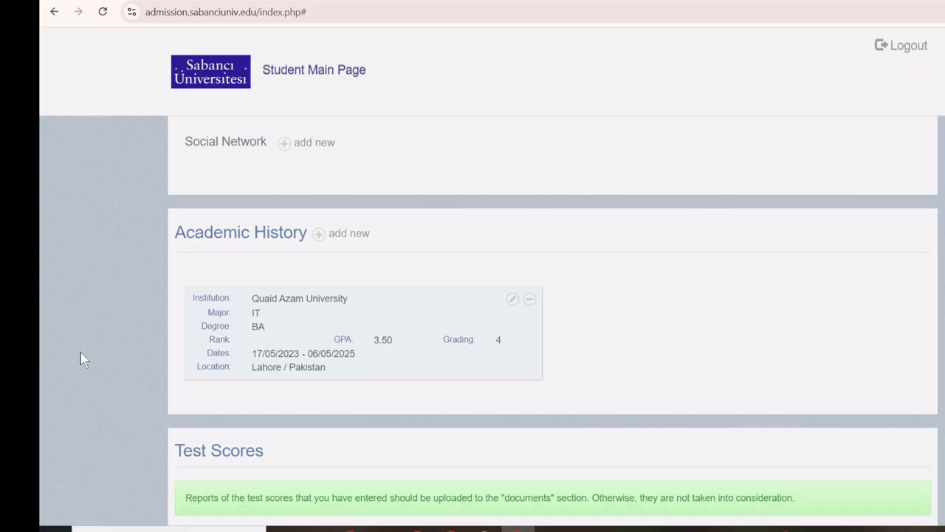
scroll(207, 359, "down", 6)
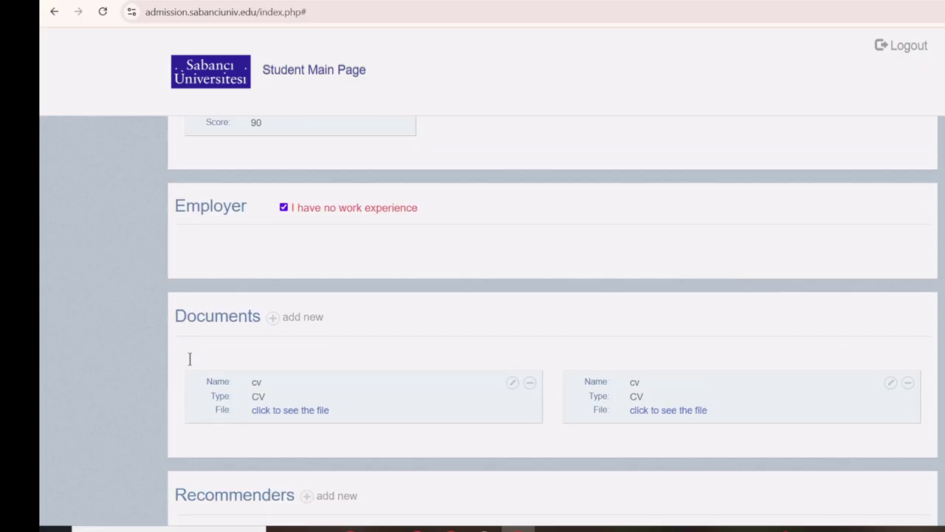
scroll(133, 362, "up", 1)
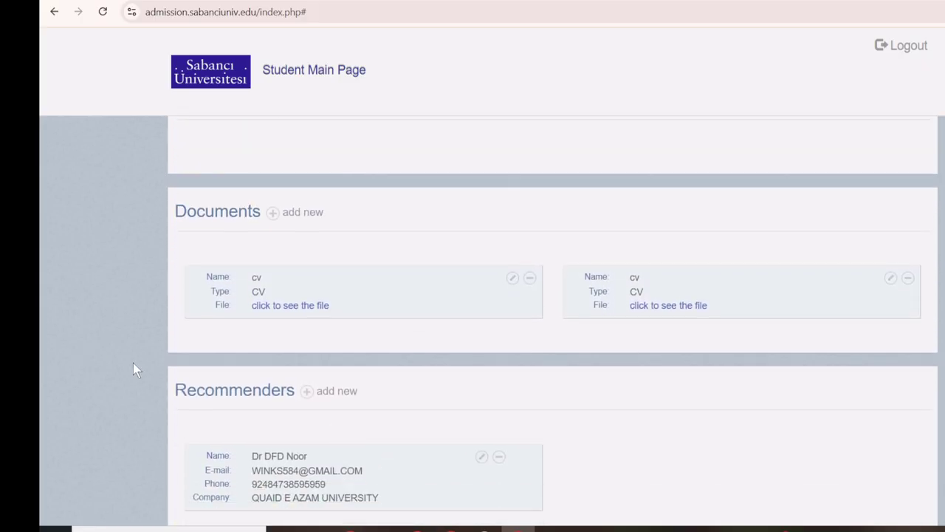
scroll(133, 362, "down", 4)
scroll(133, 362, "down", 2)
scroll(133, 364, "up", 20)
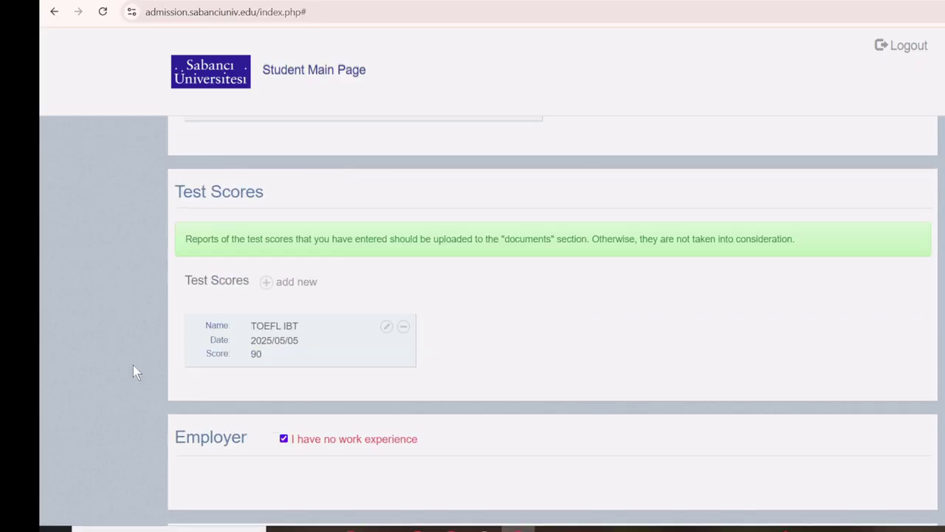
left_click(345, 286)
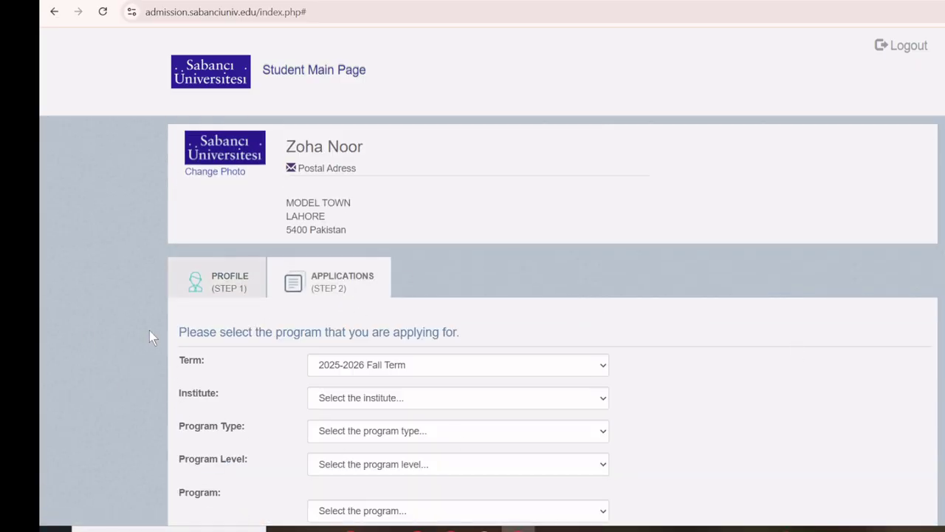
Set the term to 2025-2026 Fall Term and the institute to Sabancı Graduate Business School.
scroll(150, 326, "down", 1)
scroll(152, 273, "down", 1)
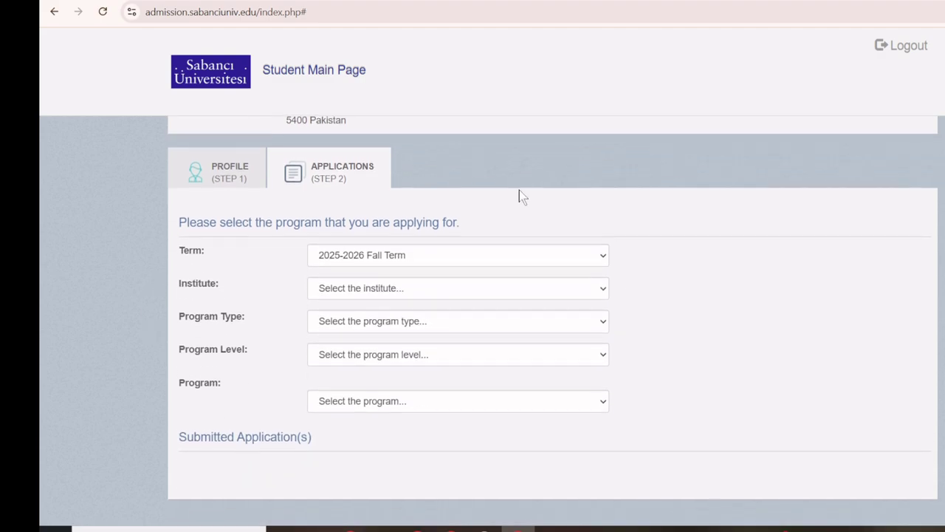
left_click(470, 263)
left_click(434, 291)
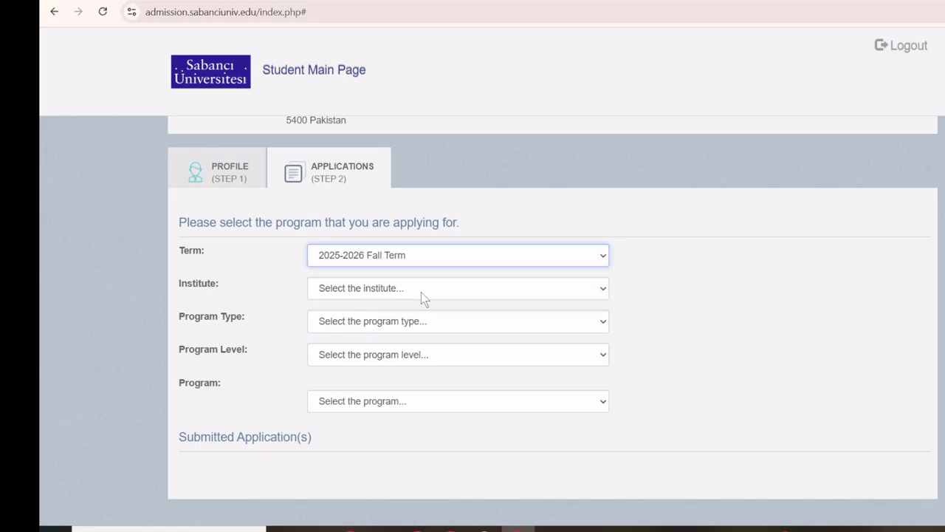
left_click(421, 292)
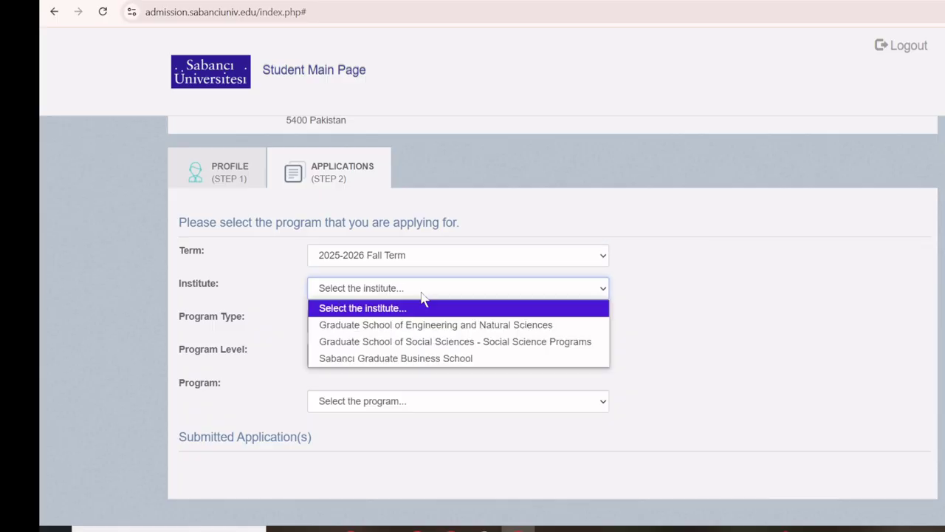
left_click(445, 359)
Choose Graduate Programs, Doctorate level, and PHD-Management as the program.
left_click(362, 325)
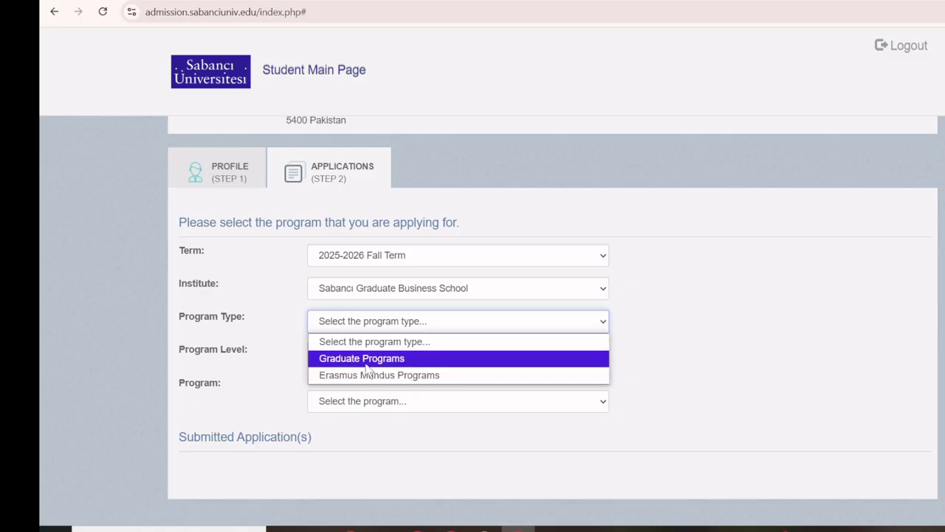
left_click(366, 362)
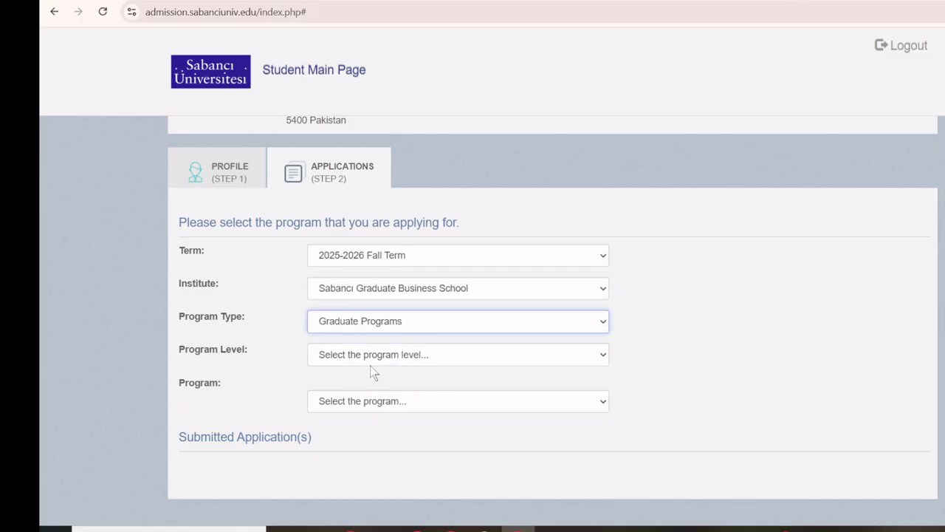
left_click(370, 361)
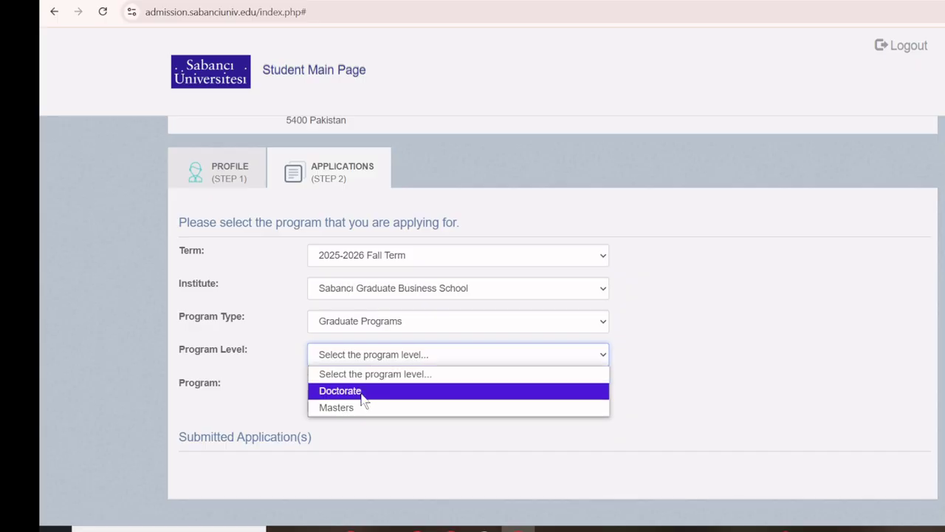
left_click(362, 391)
left_click(349, 406)
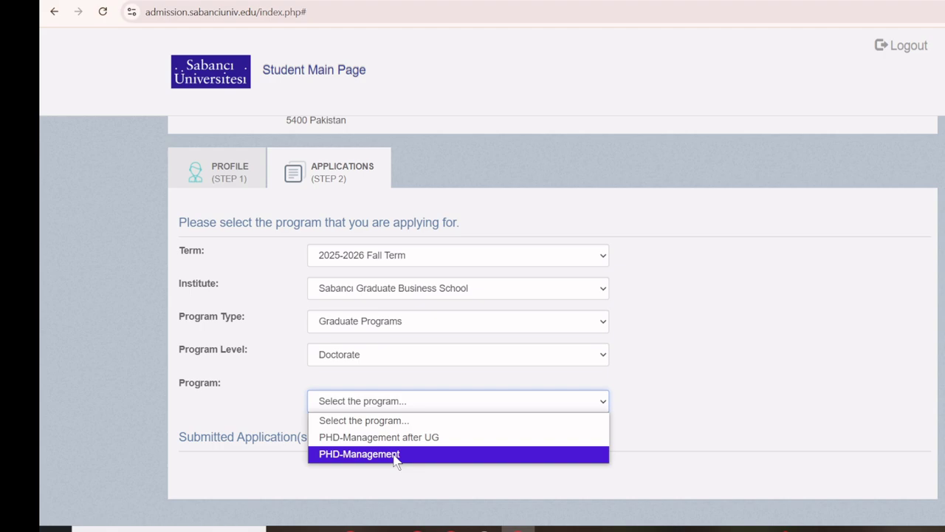
left_click(396, 454)
Attach both CV documents and the recommender to the application.
scroll(361, 404, "down", 3)
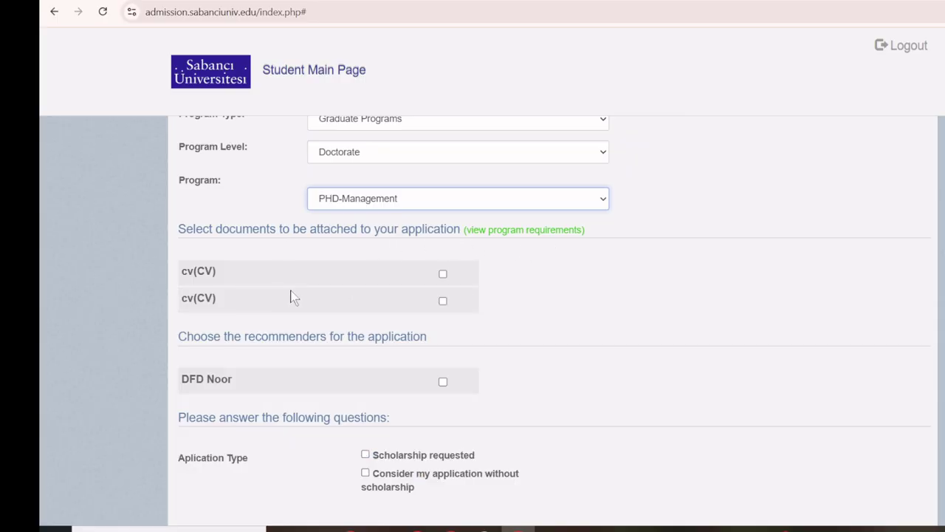
left_click(442, 274)
left_click(443, 299)
scroll(165, 306, "down", 2)
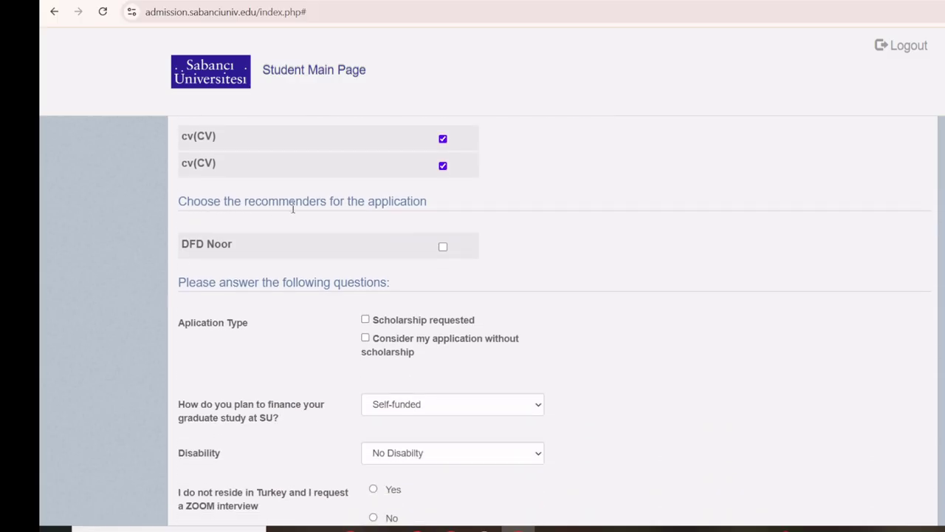
left_click(443, 249)
left_click_drag(181, 244, 235, 246)
left_click(260, 248)
Tick Scholarship requested as the application type.
scroll(259, 251, "down", 1)
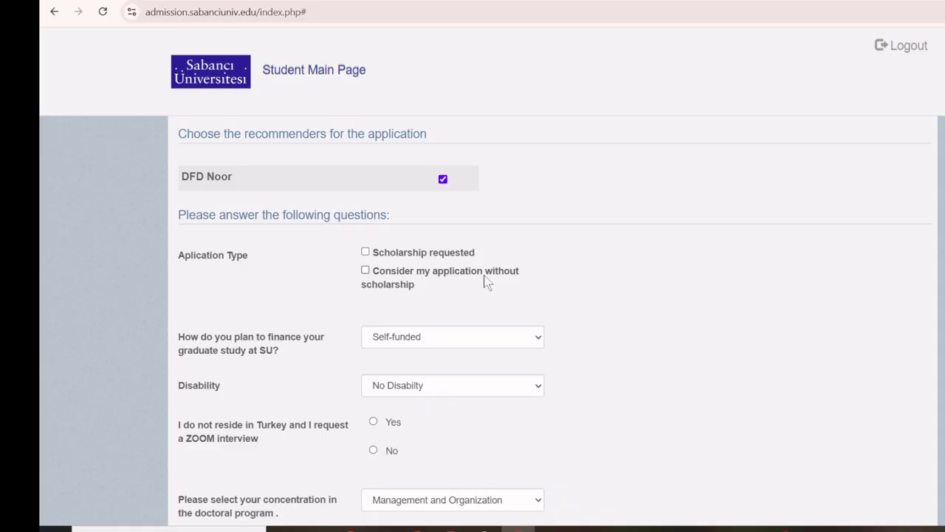
left_click(399, 253)
scroll(291, 263, "down", 1)
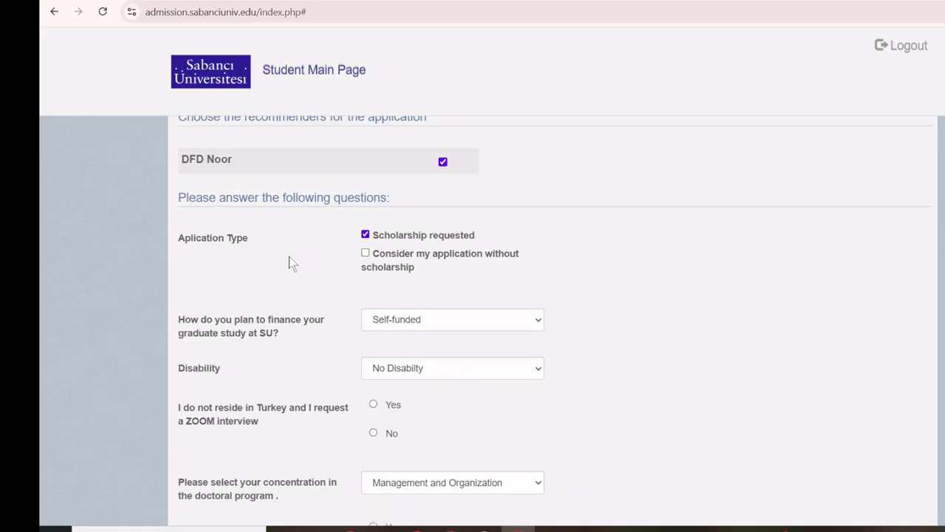
scroll(292, 264, "down", 2)
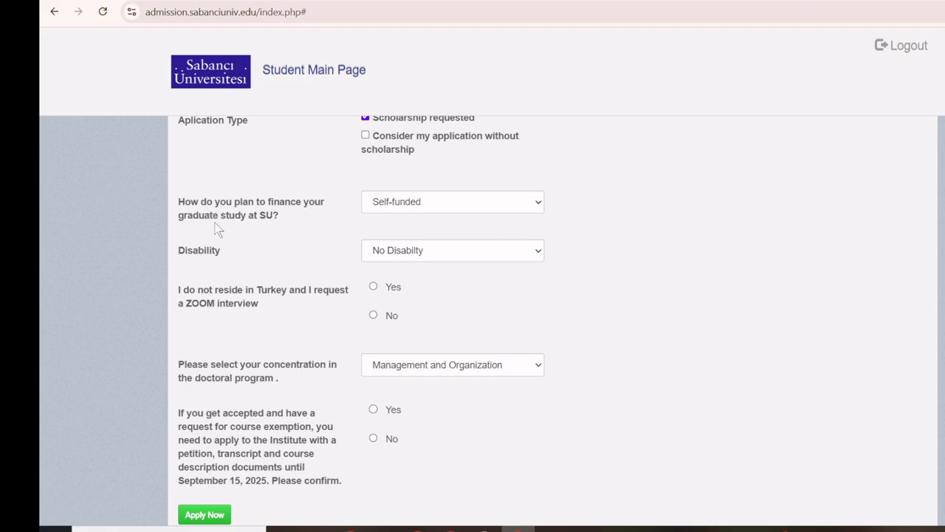
Choose Scholarship as the financing plan and answer Yes to a ZOOM interview.
left_click(481, 208)
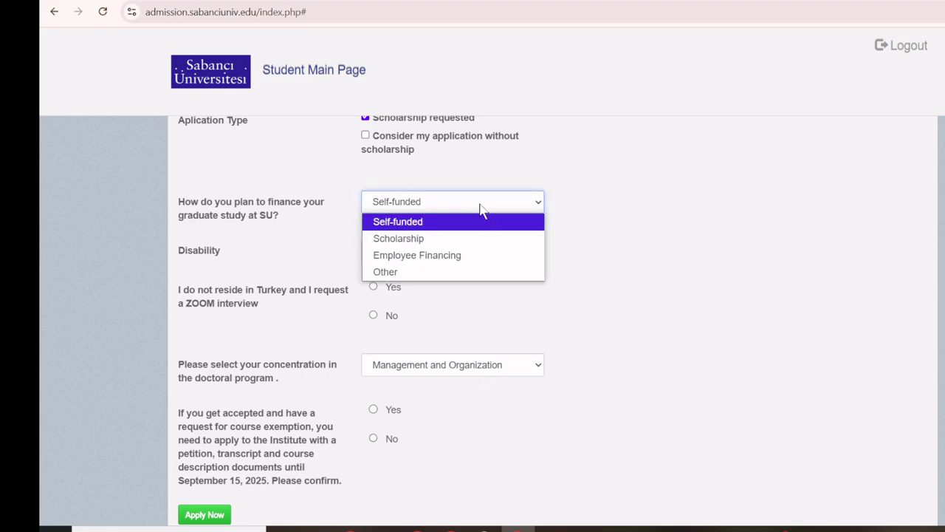
left_click(463, 238)
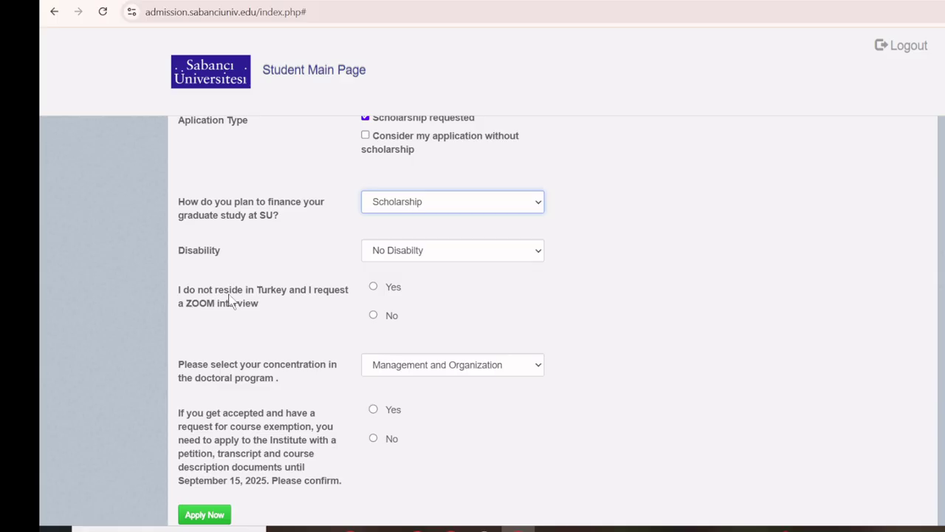
left_click(373, 287)
Select Finance as the doctoral concentration and answer Yes to the course-exemption notice.
scroll(160, 254, "down", 2)
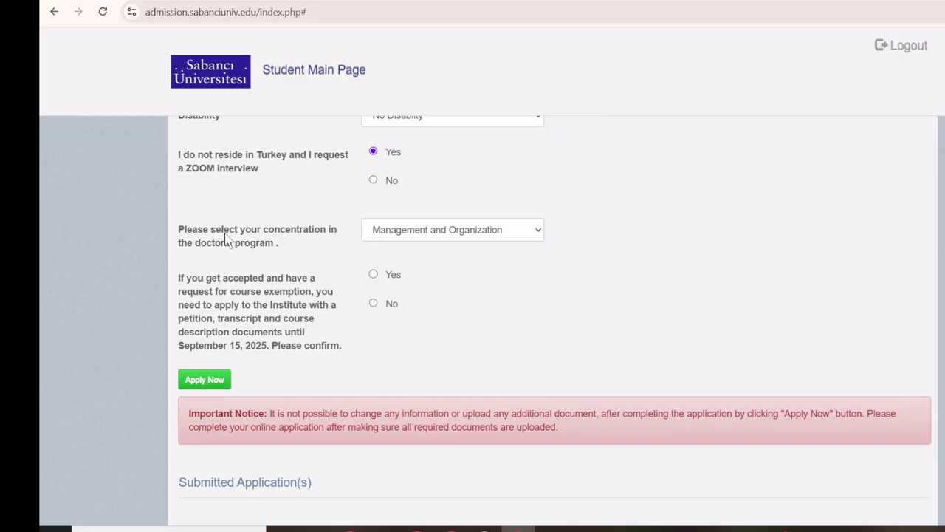
left_click(399, 234)
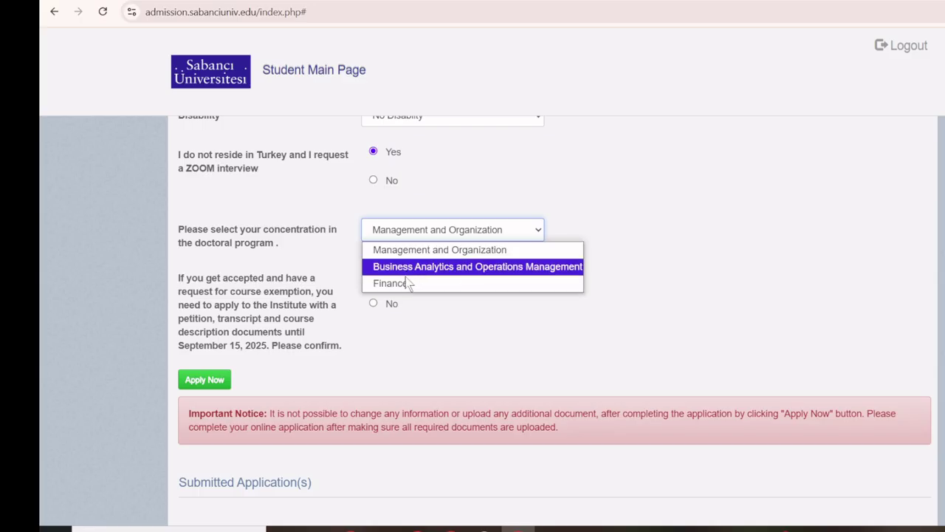
left_click(406, 283)
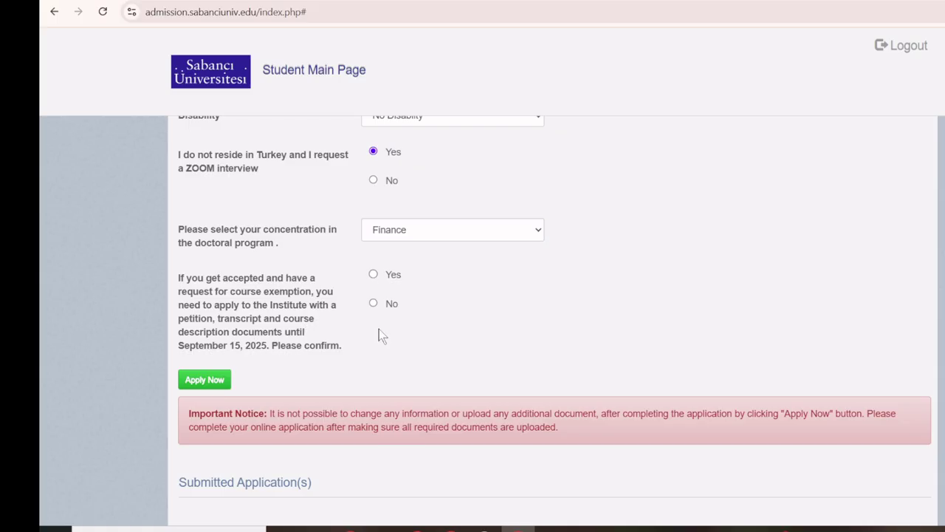
left_click(373, 275)
Attempt Apply Now and dismiss the alert requiring master degree information.
scroll(361, 342, "down", 1)
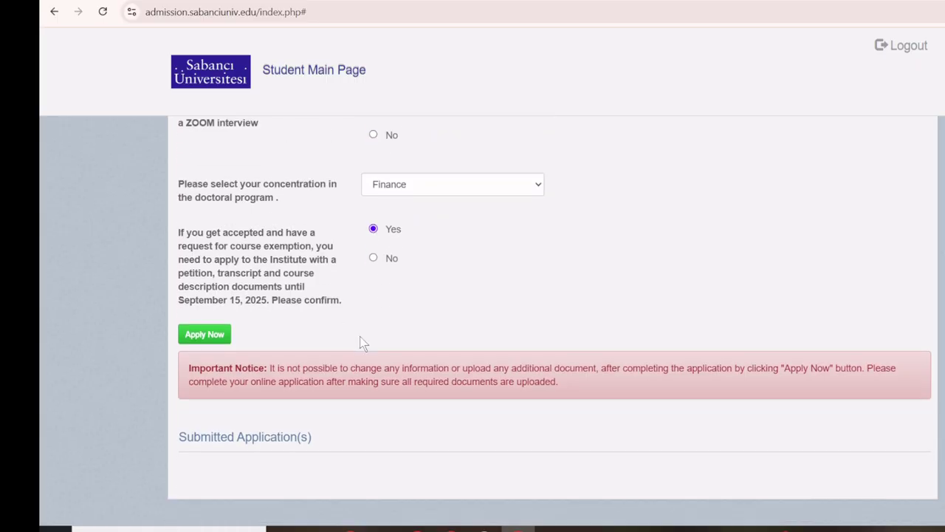
scroll(610, 308, "up", 2)
scroll(610, 308, "up", 10)
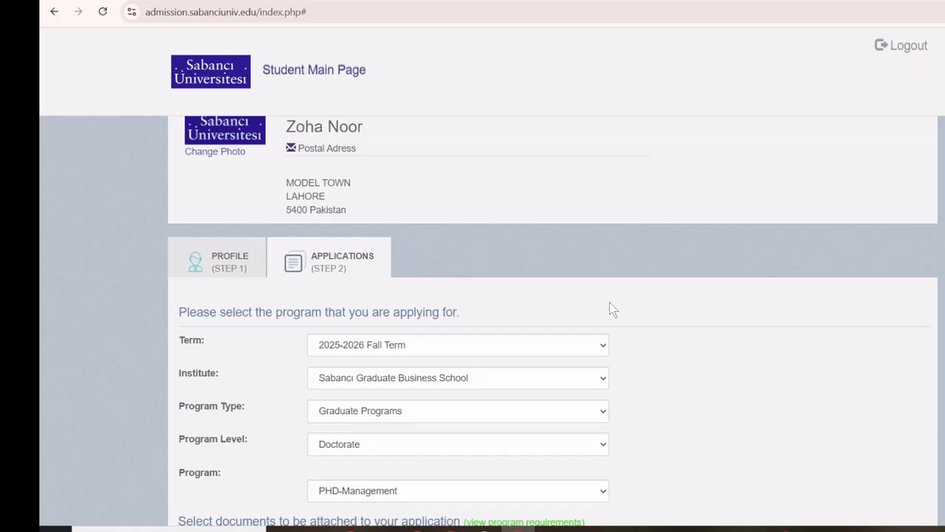
scroll(610, 309, "down", 12)
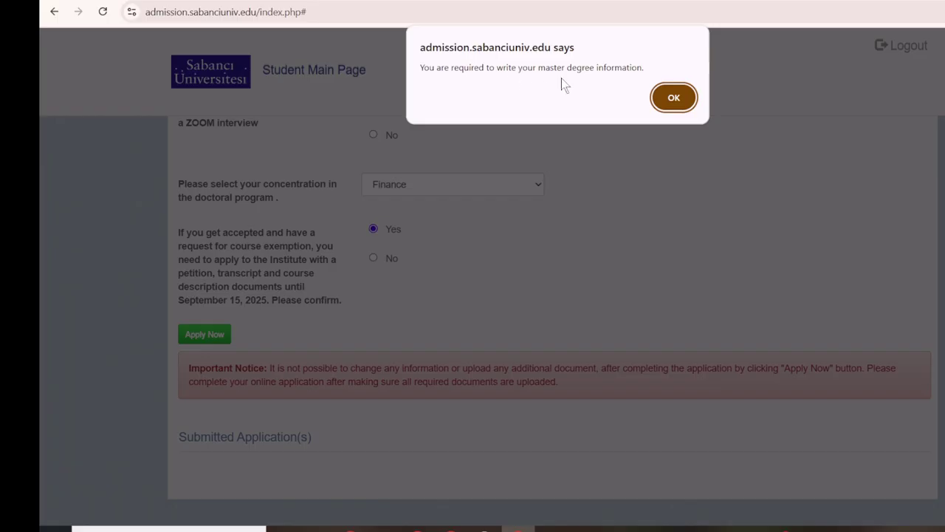
left_click(672, 98)
Scroll back to the top of the form and close the Windows low-battery notification.
scroll(629, 261, "up", 4)
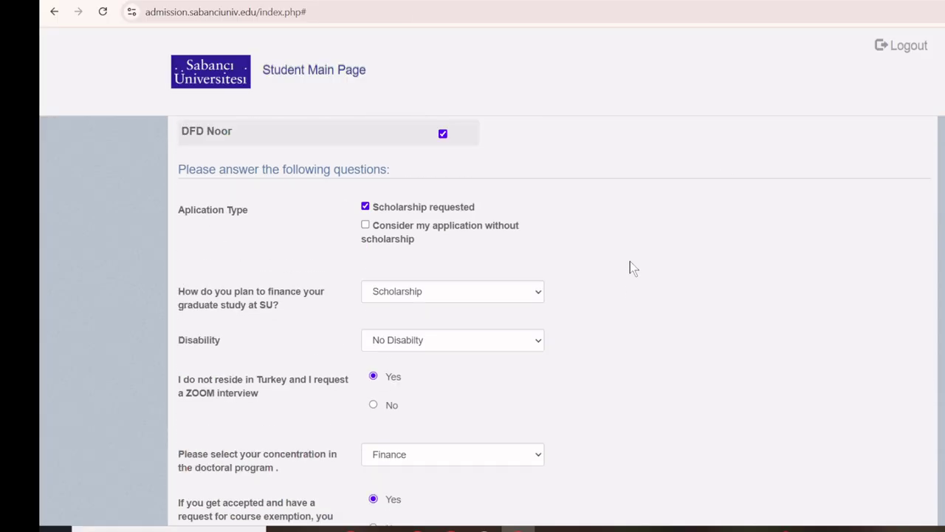
scroll(630, 262, "up", 5)
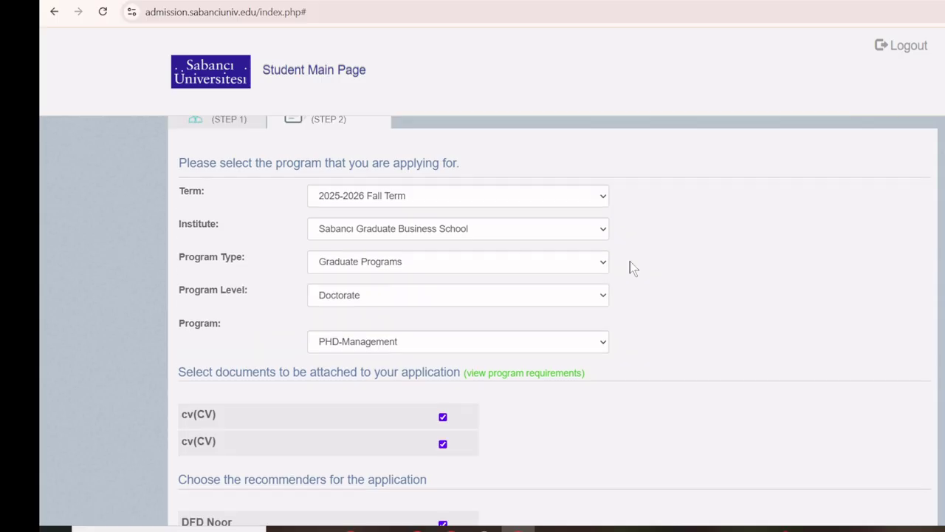
scroll(630, 269, "up", 1)
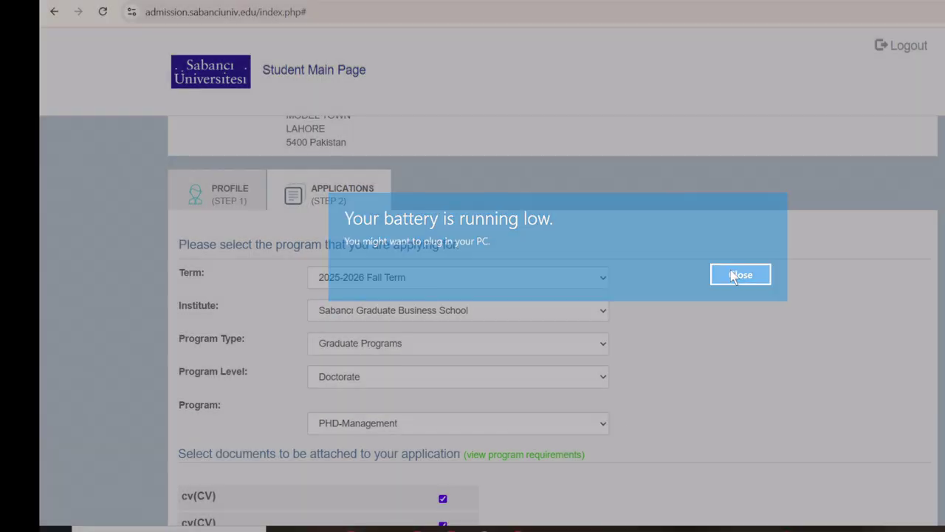
left_click(740, 275)
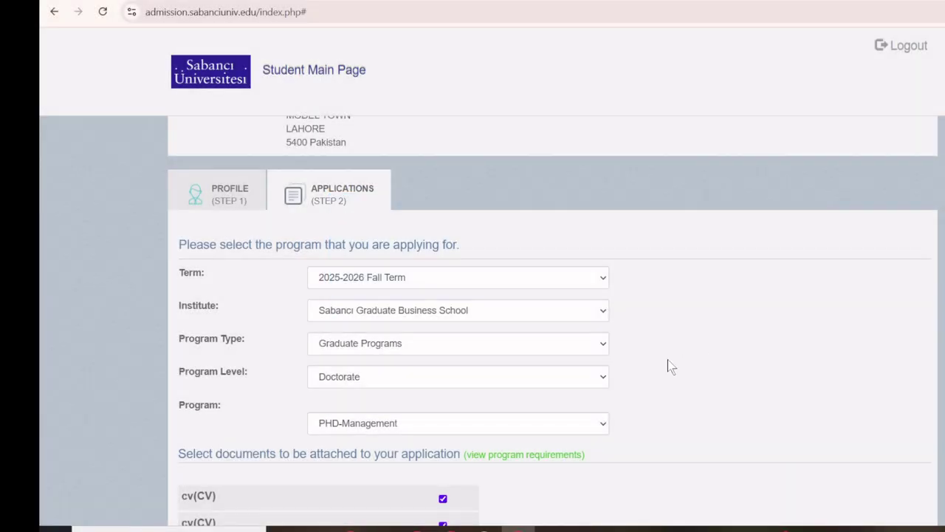